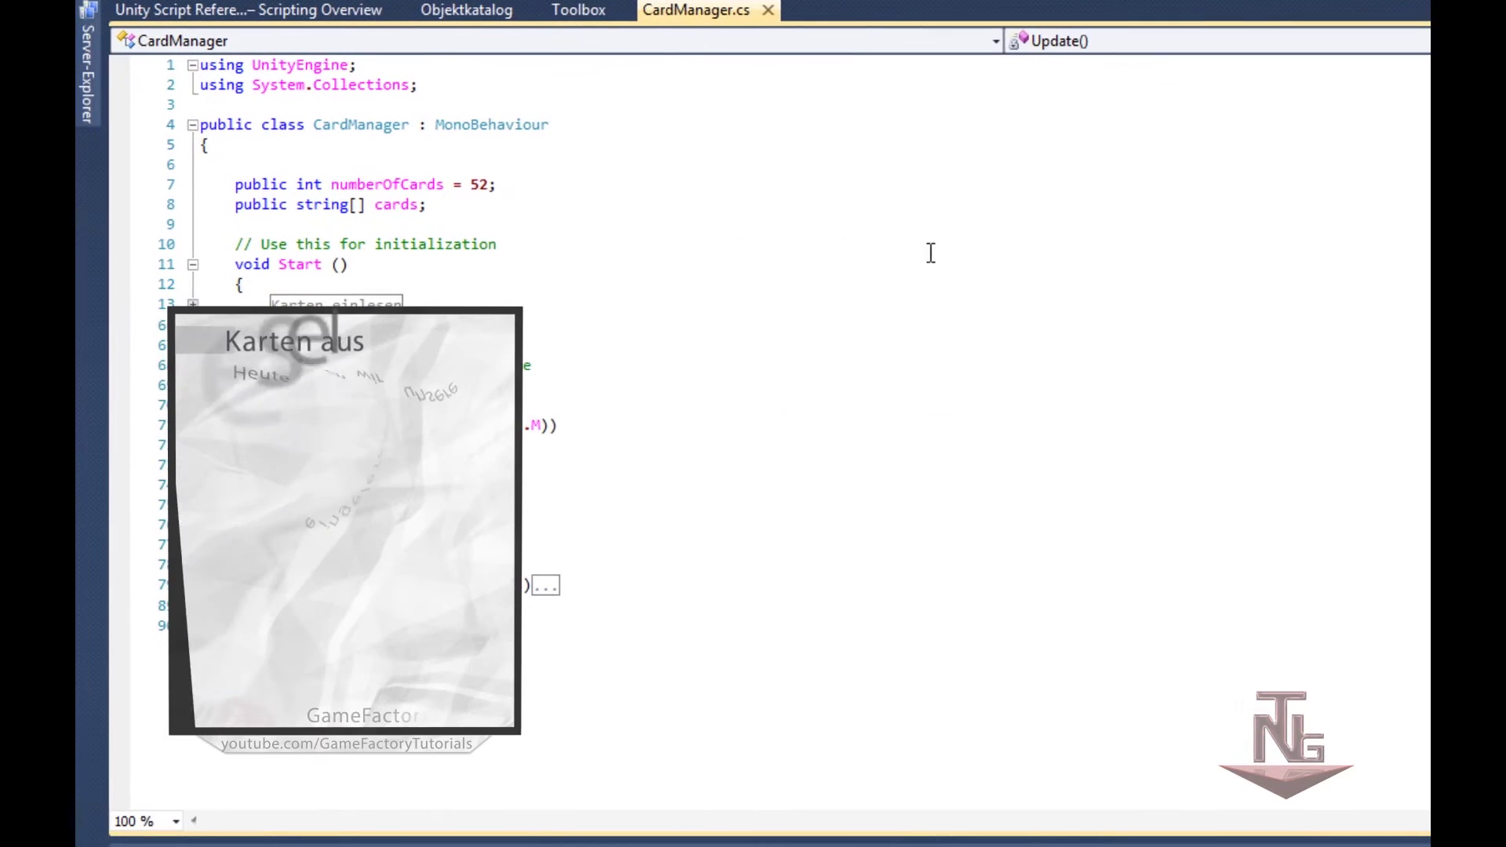
Step: Insert two blank lines below the ShuffleCards method in CardManager.cs for a new method
left_click(897, 308)
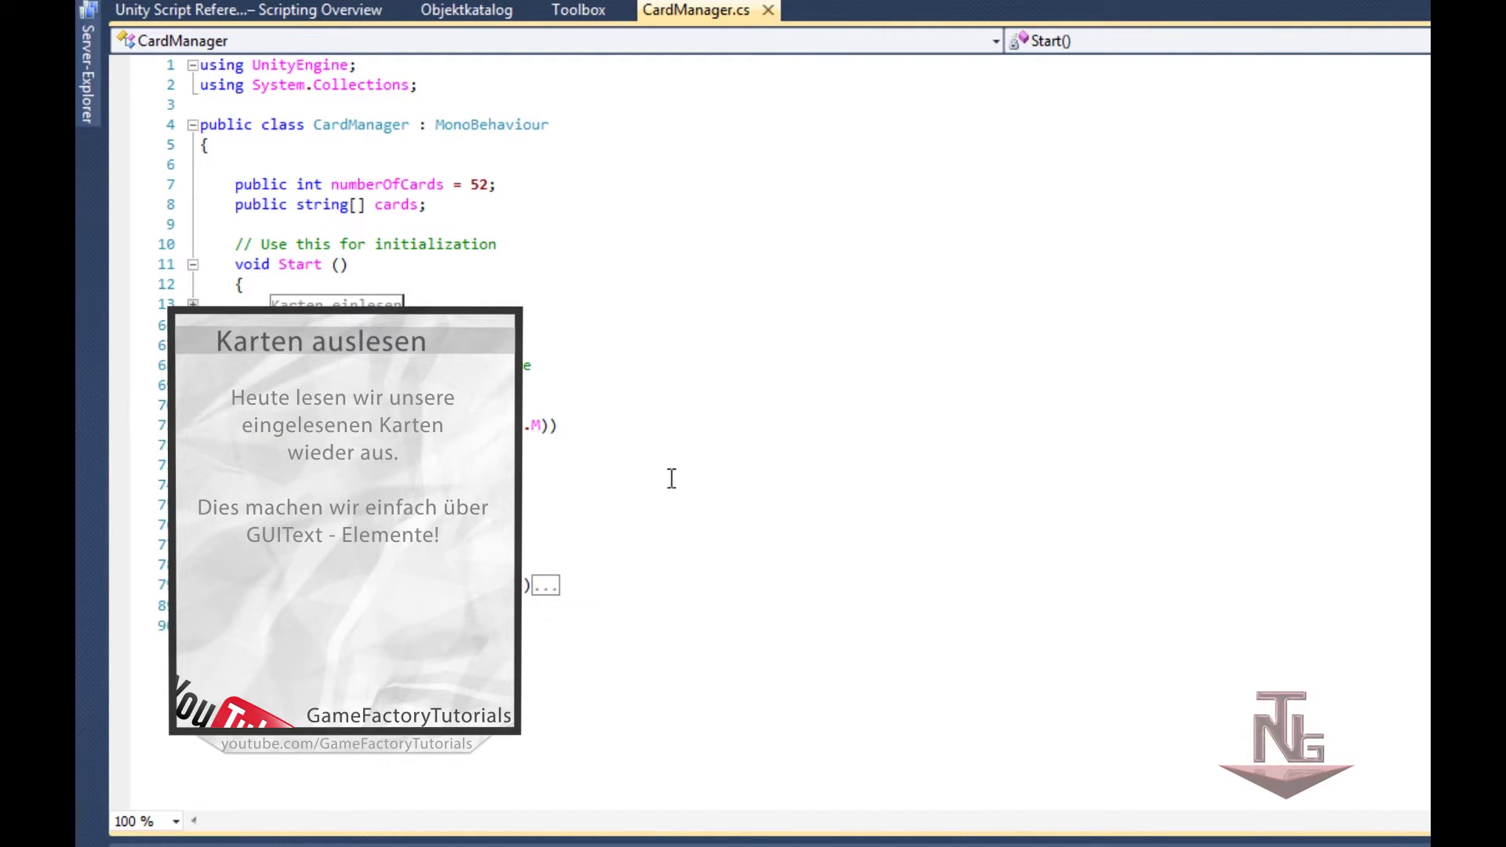
left_click(588, 628)
left_click(591, 578)
key("Return")
key("Return")
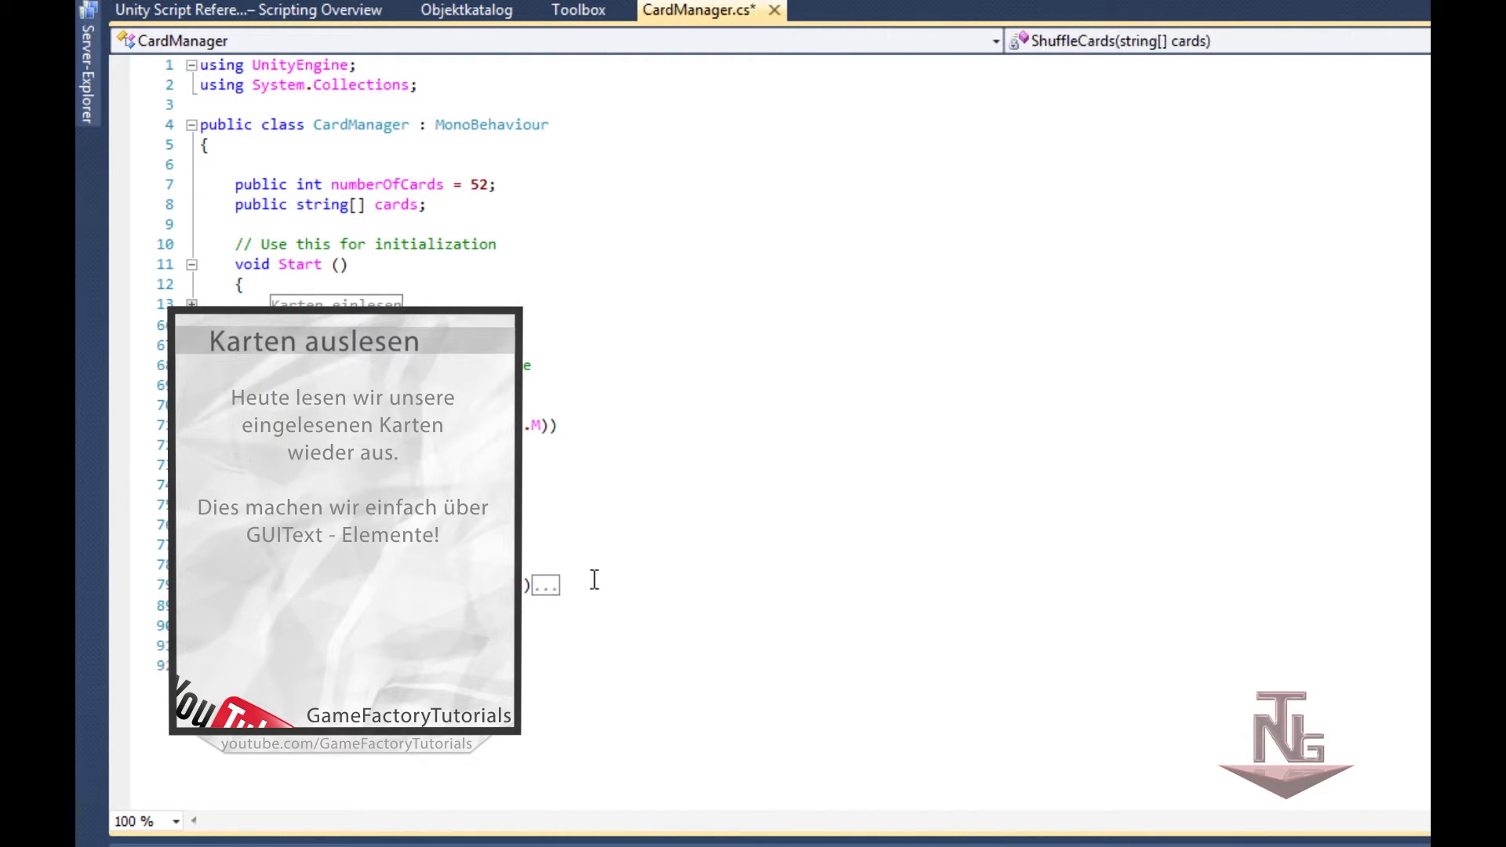
key("Return")
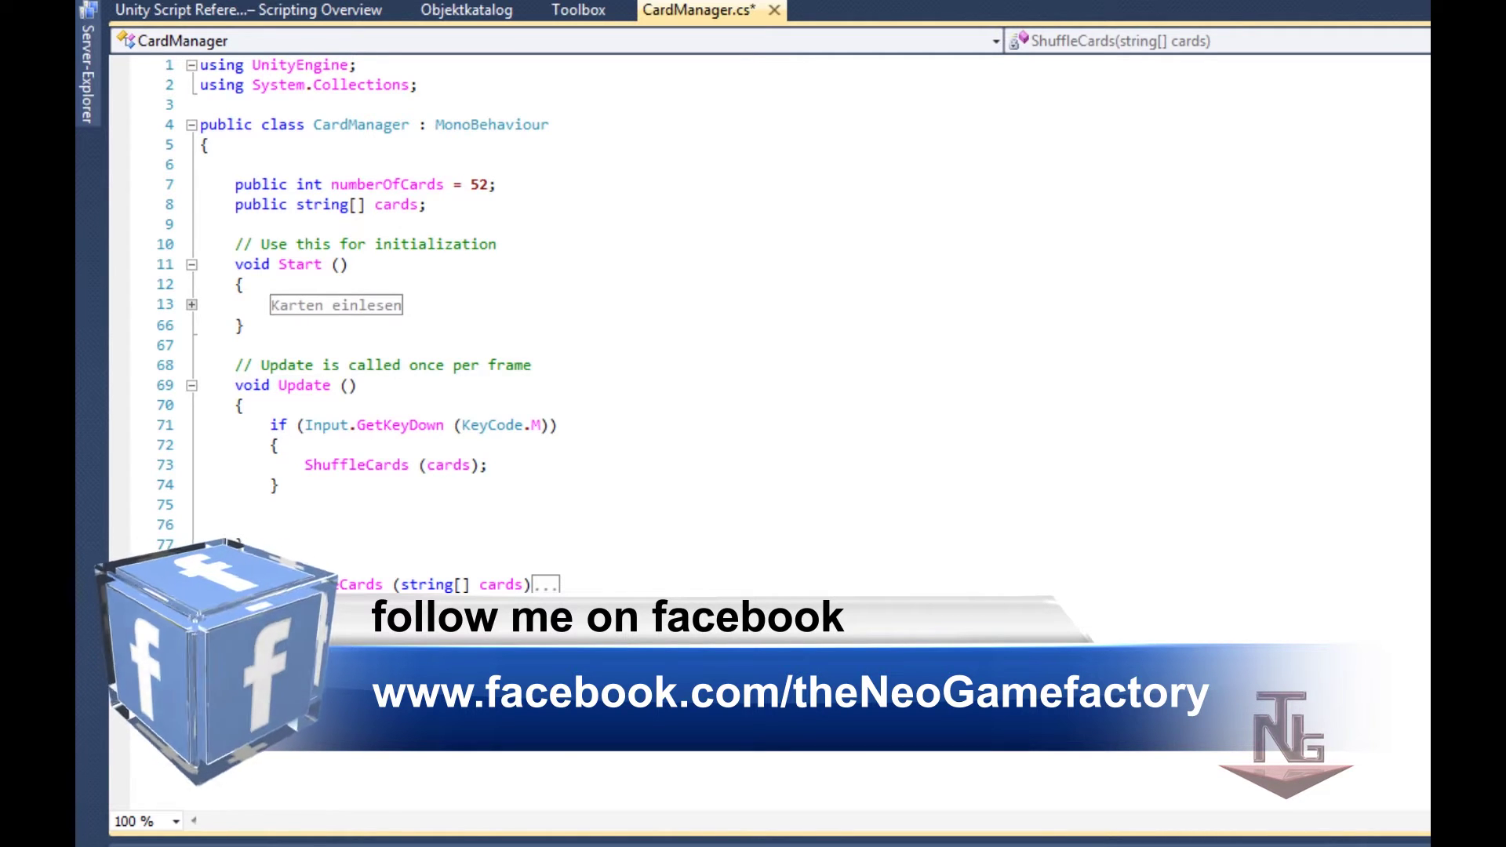
Step: Finish declaring void giveCards () with an empty brace body below ShuffleCards
type("eC")
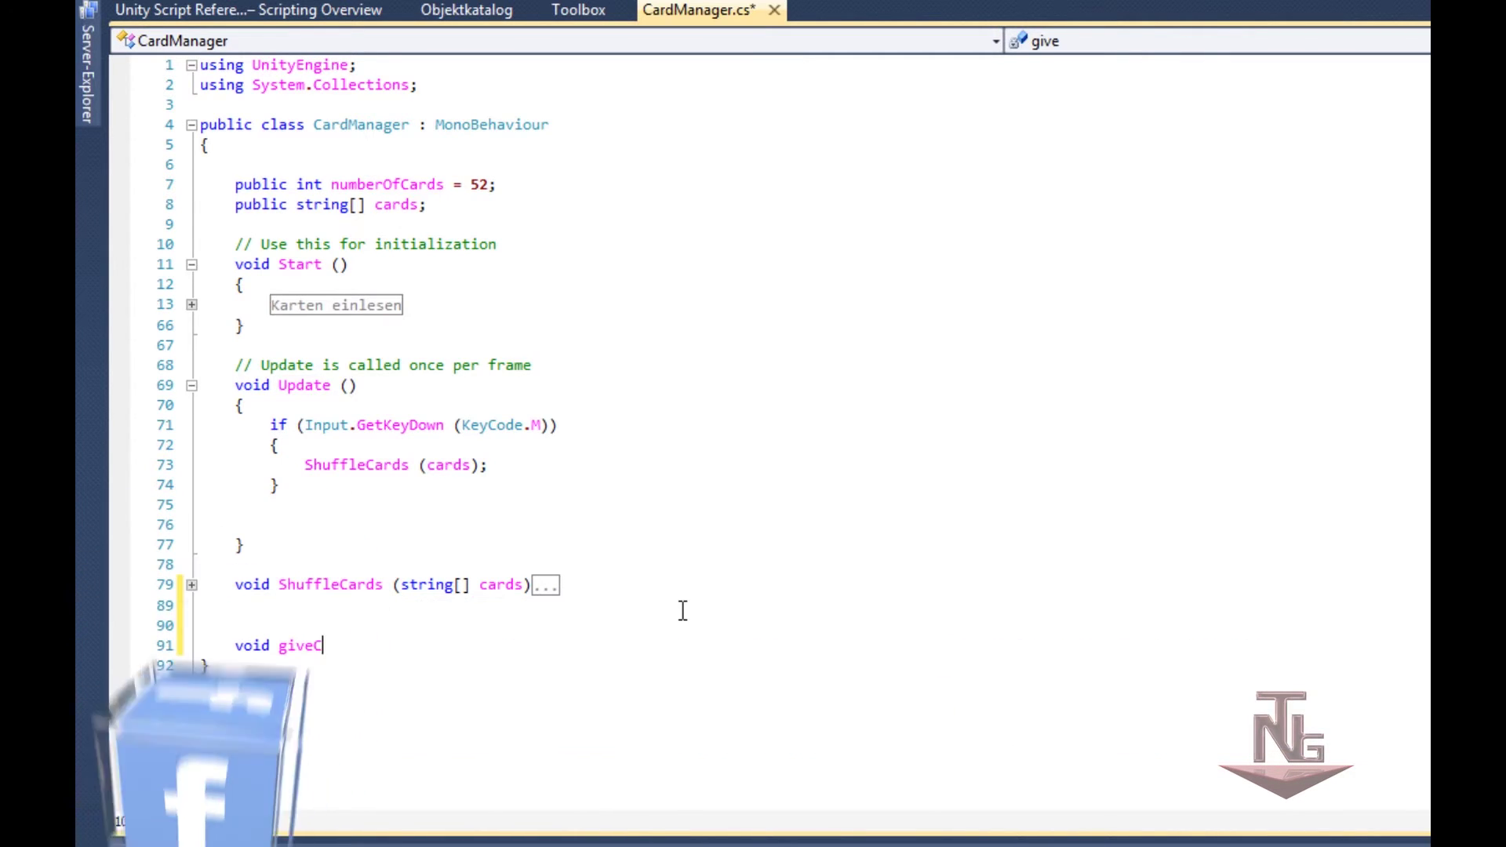
type("ards ")
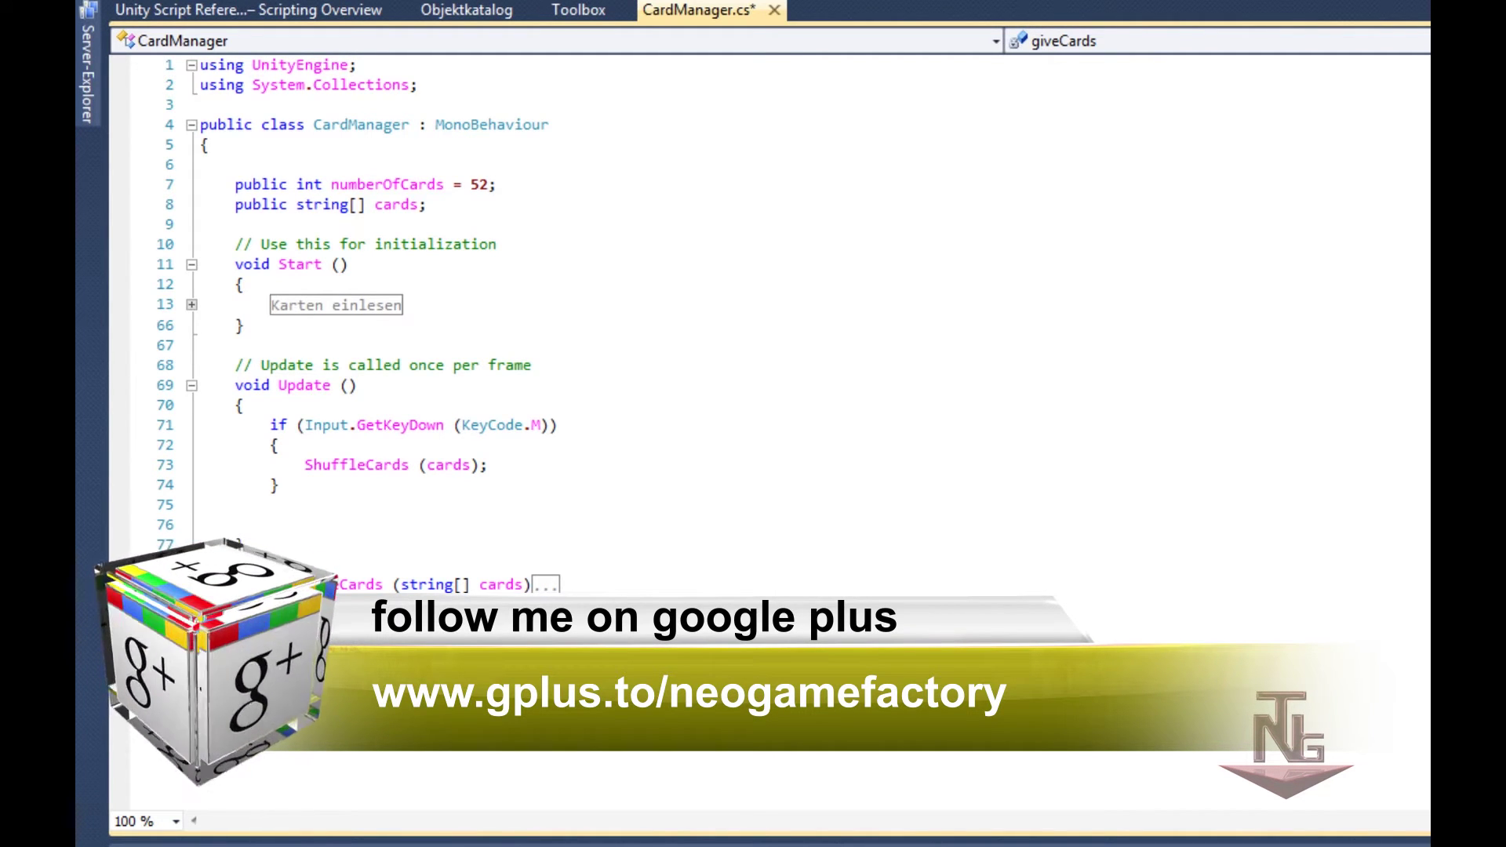
type("()")
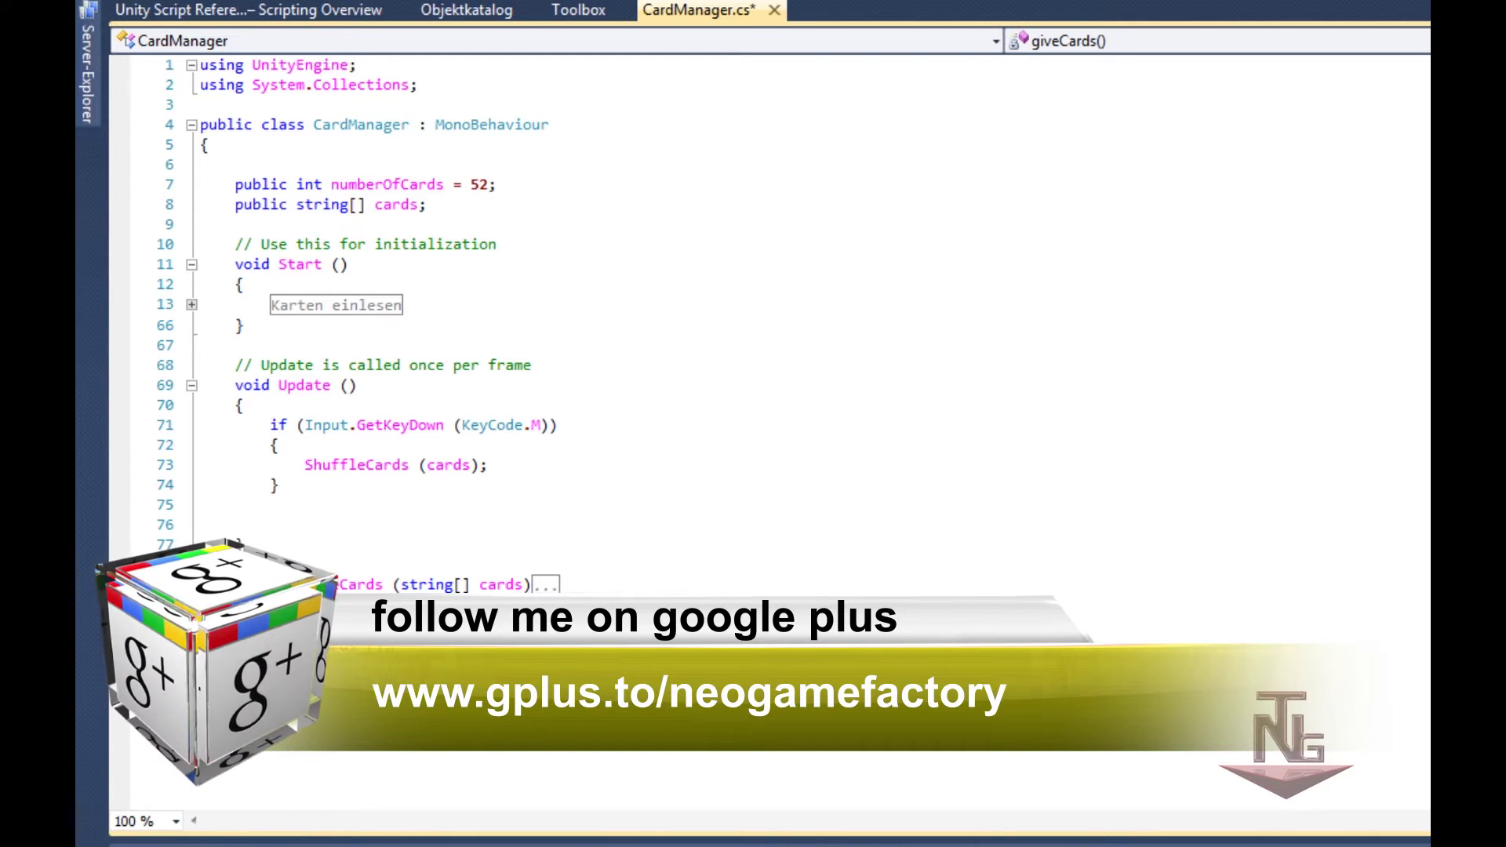
type(";")
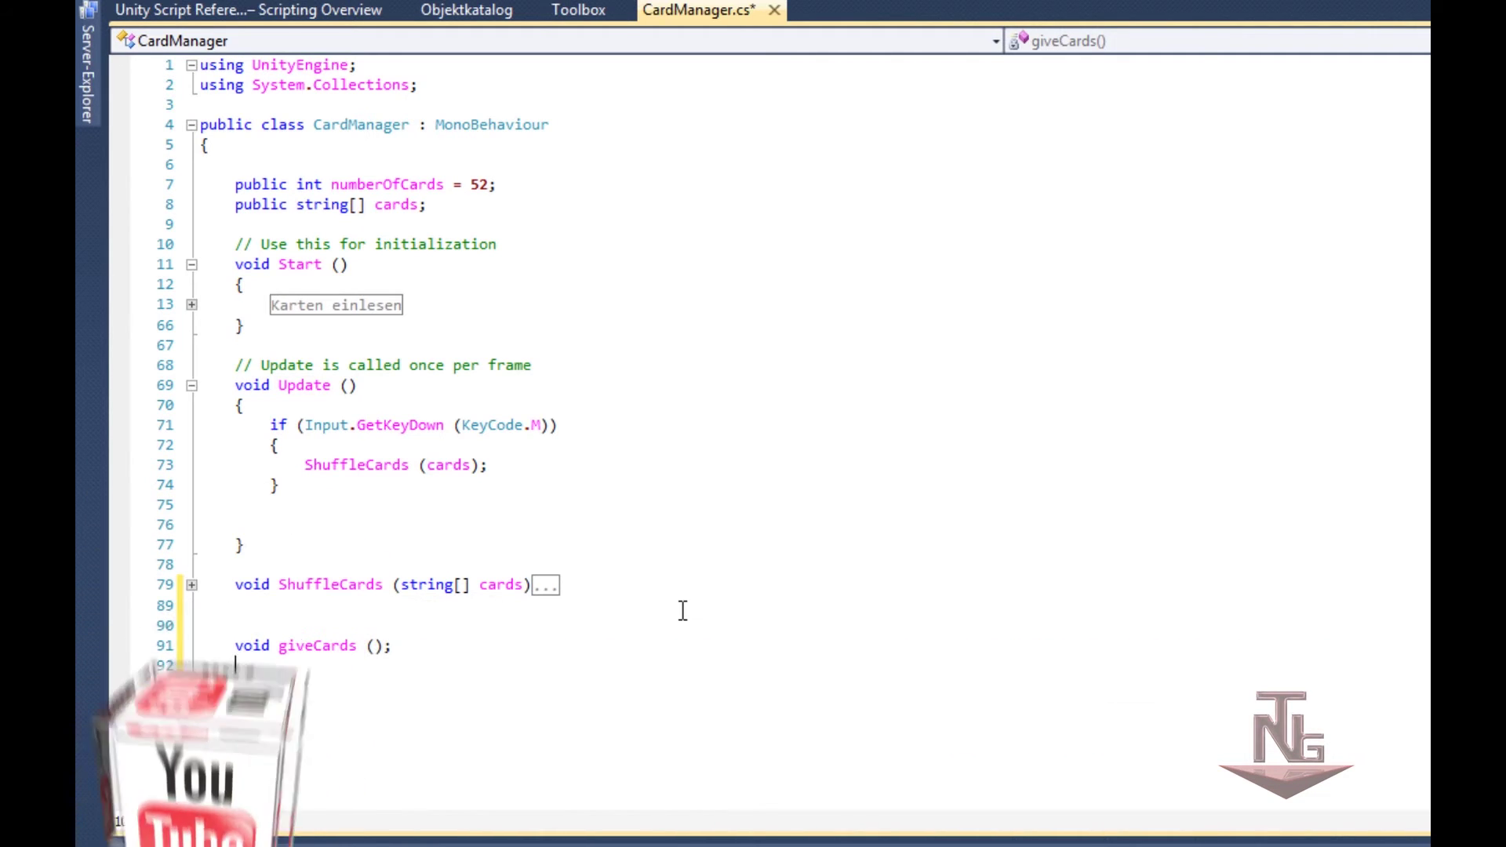
key("Return")
key("Return")
key("Return")
type("}")
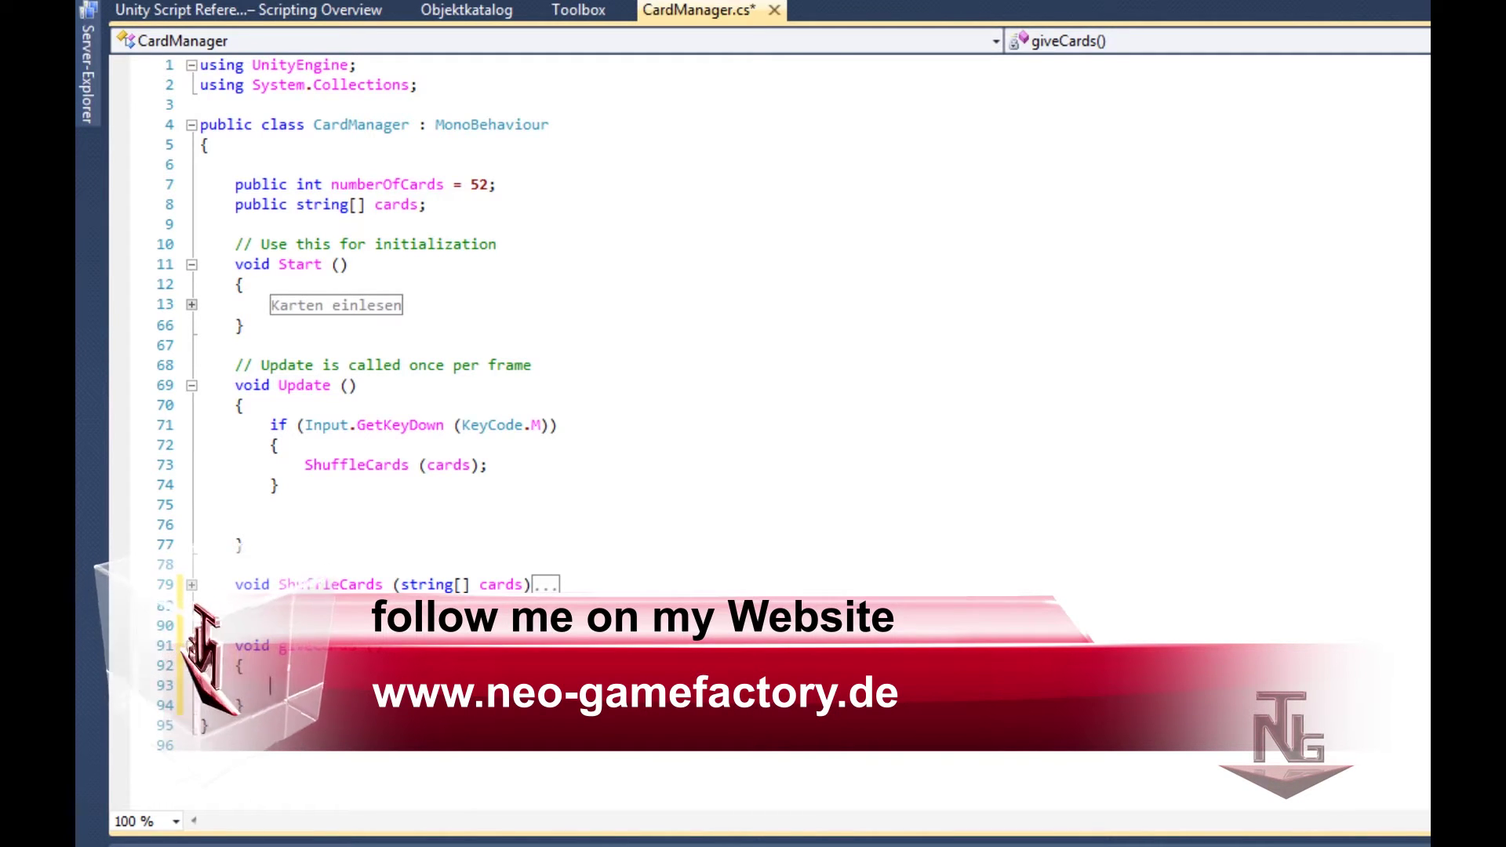
Step: Add the check if (Input.GetKeyDown (KeyCode.P)) inside Update below the M-key check
left_click(337, 485)
key("Return")
key("Return")
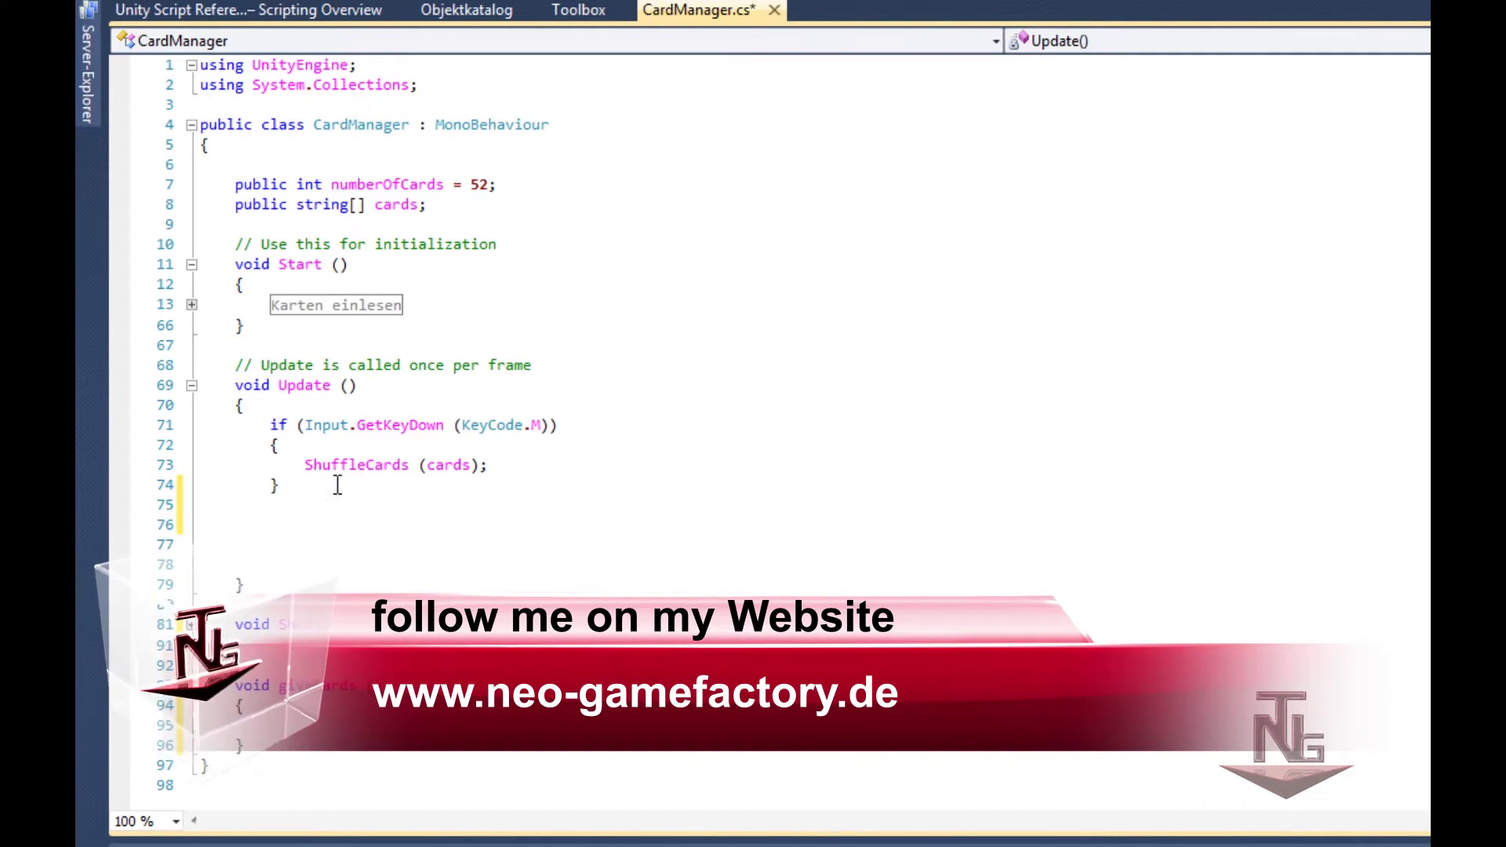
type("if (")
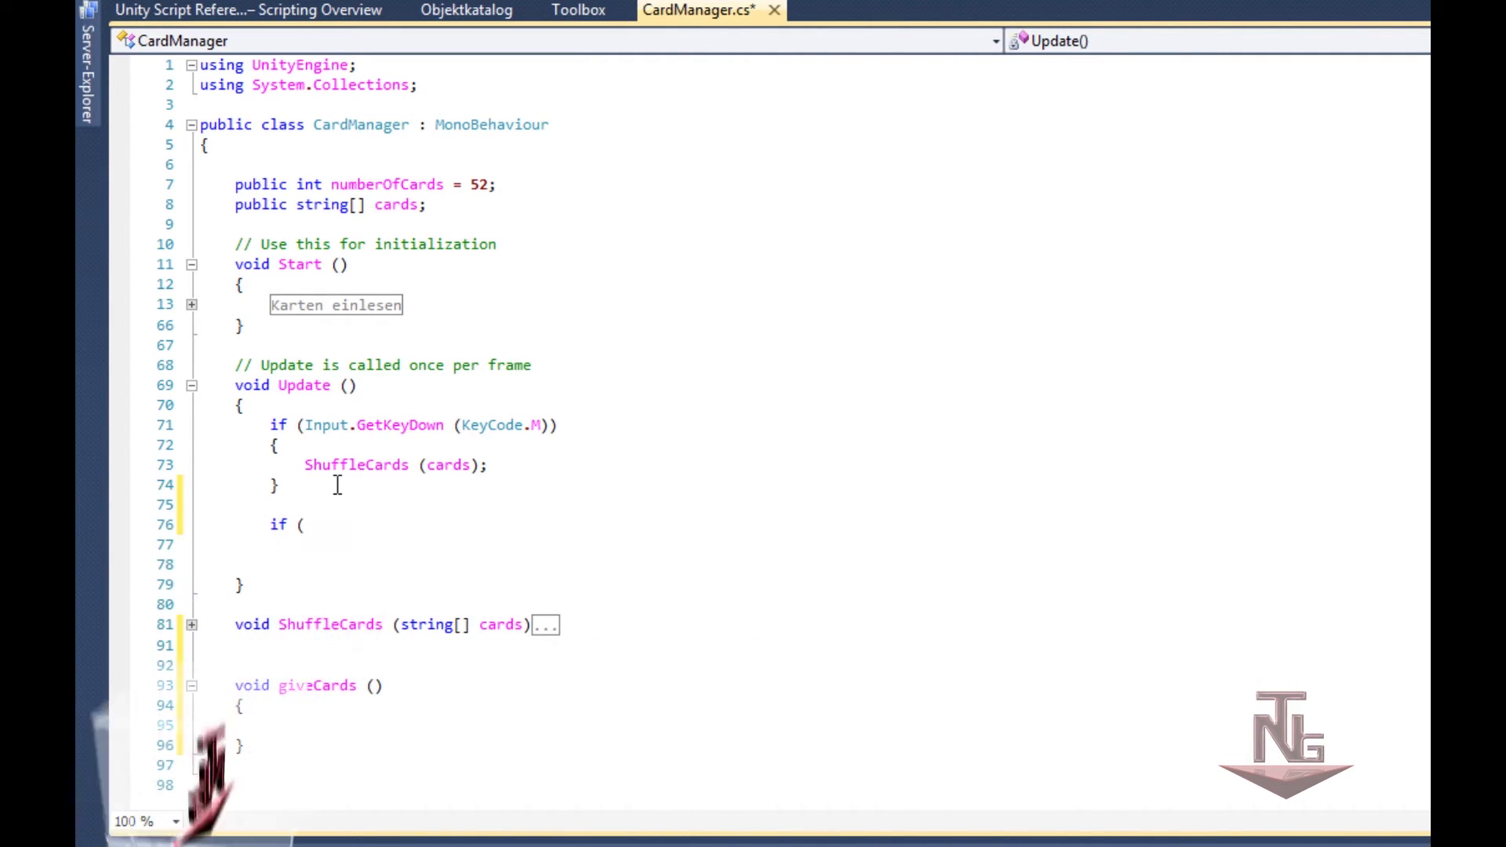
type("input")
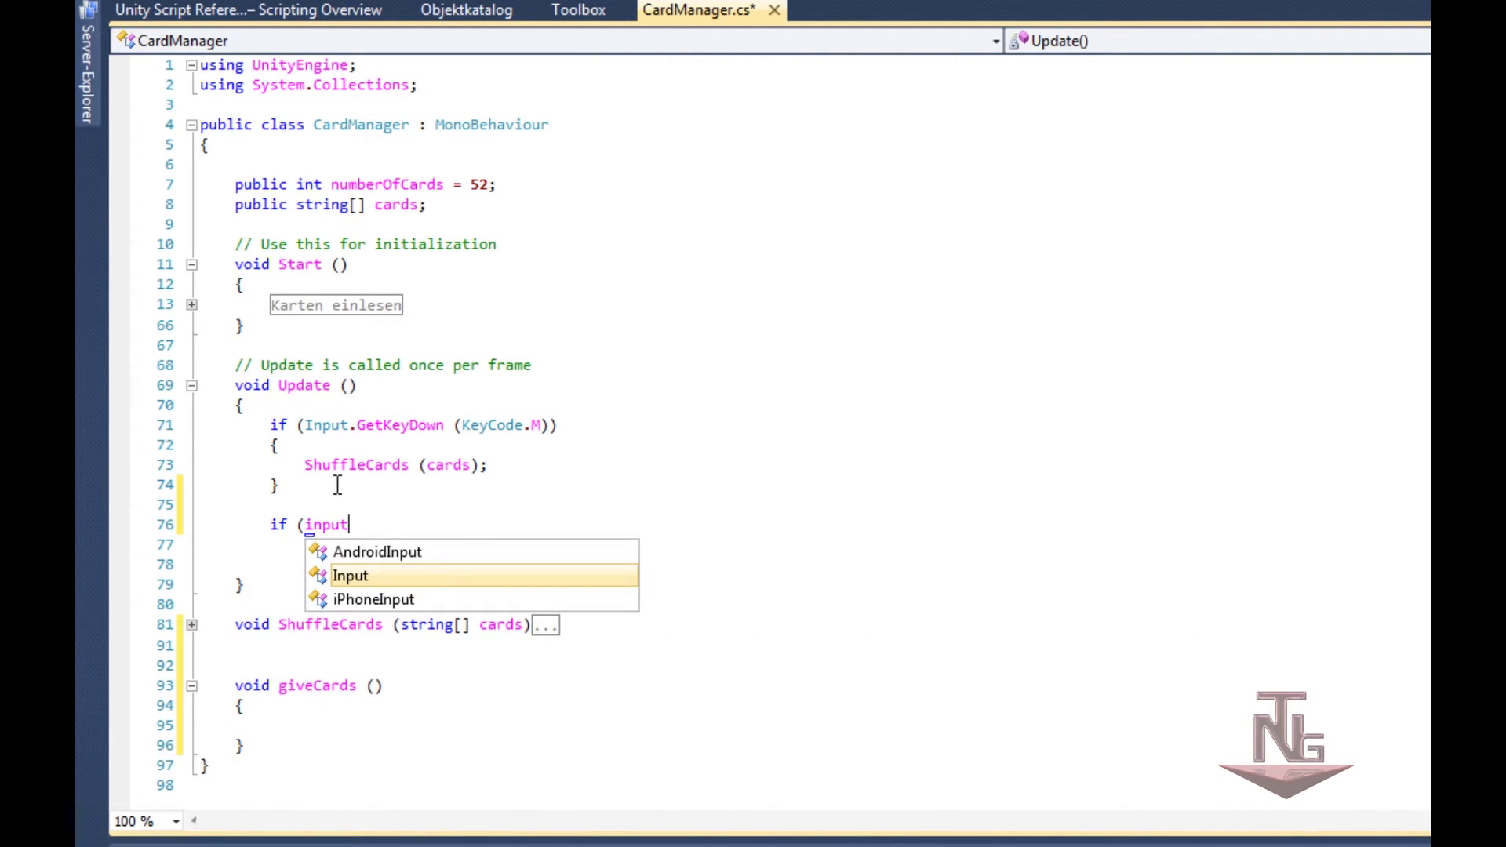
type(".get")
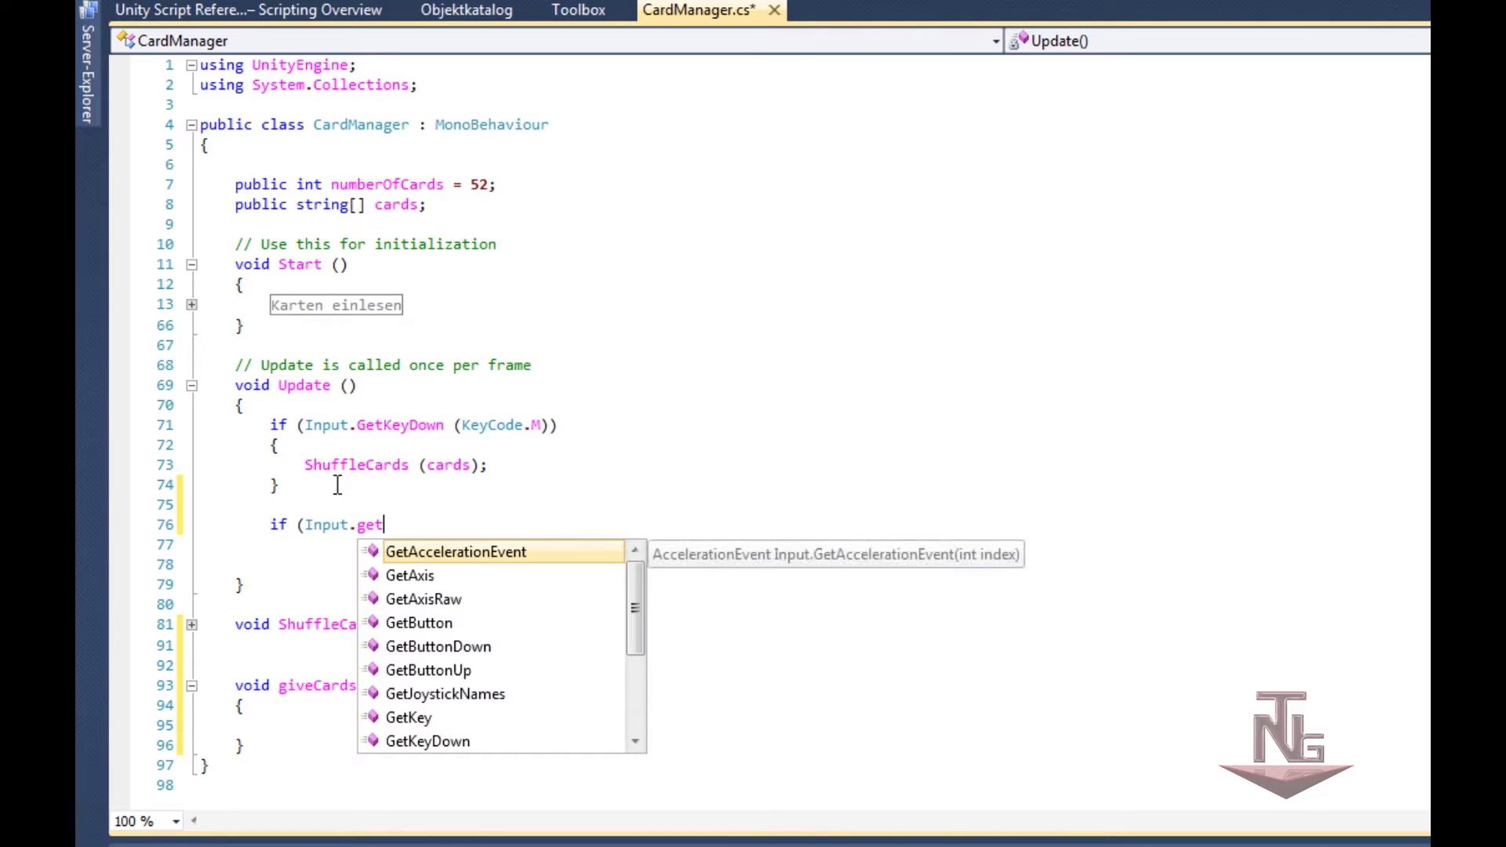
type("ke")
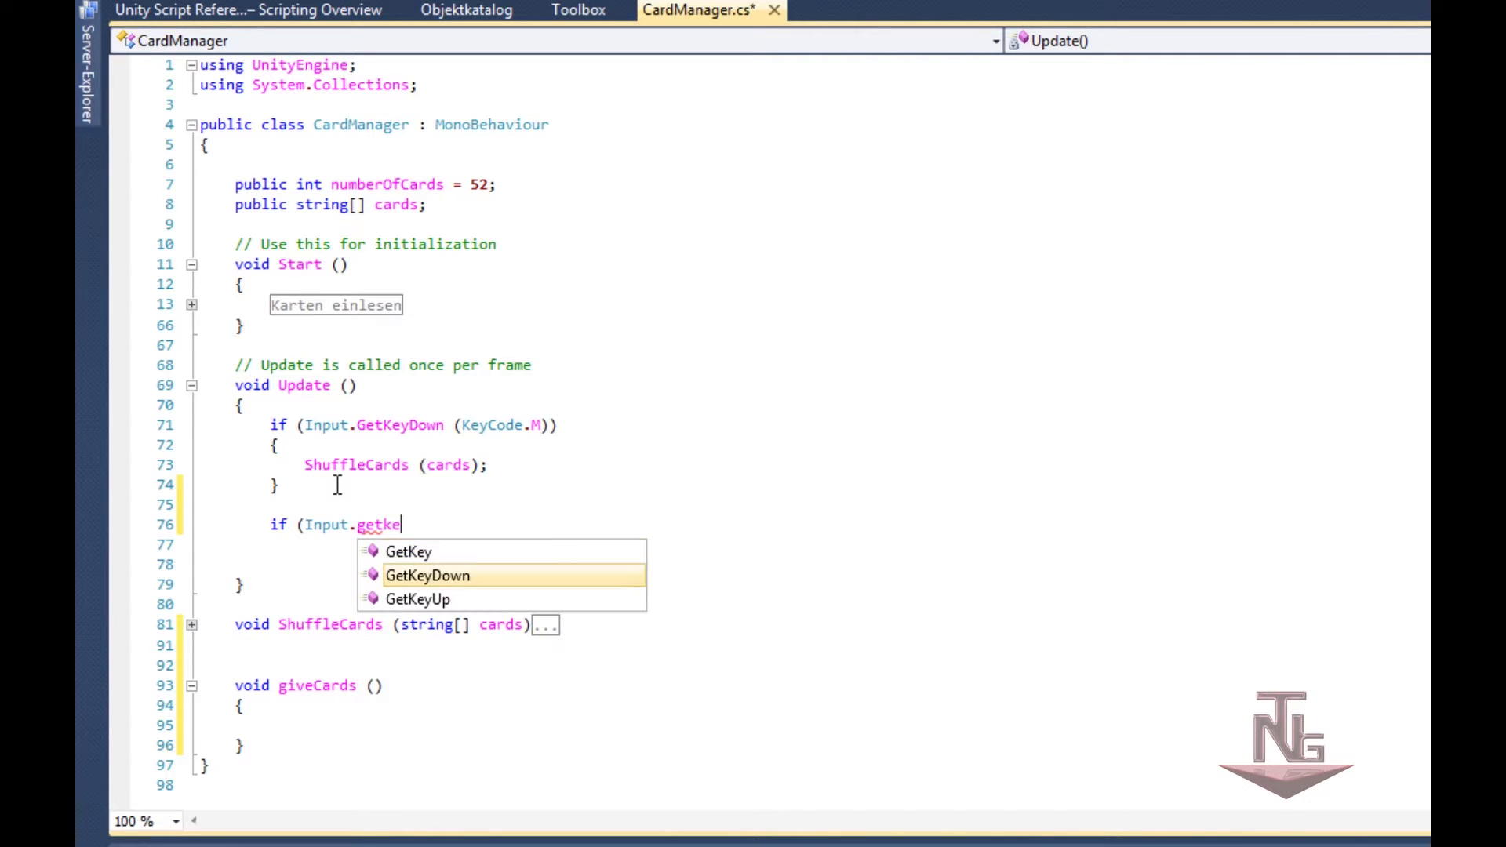
key("Tab")
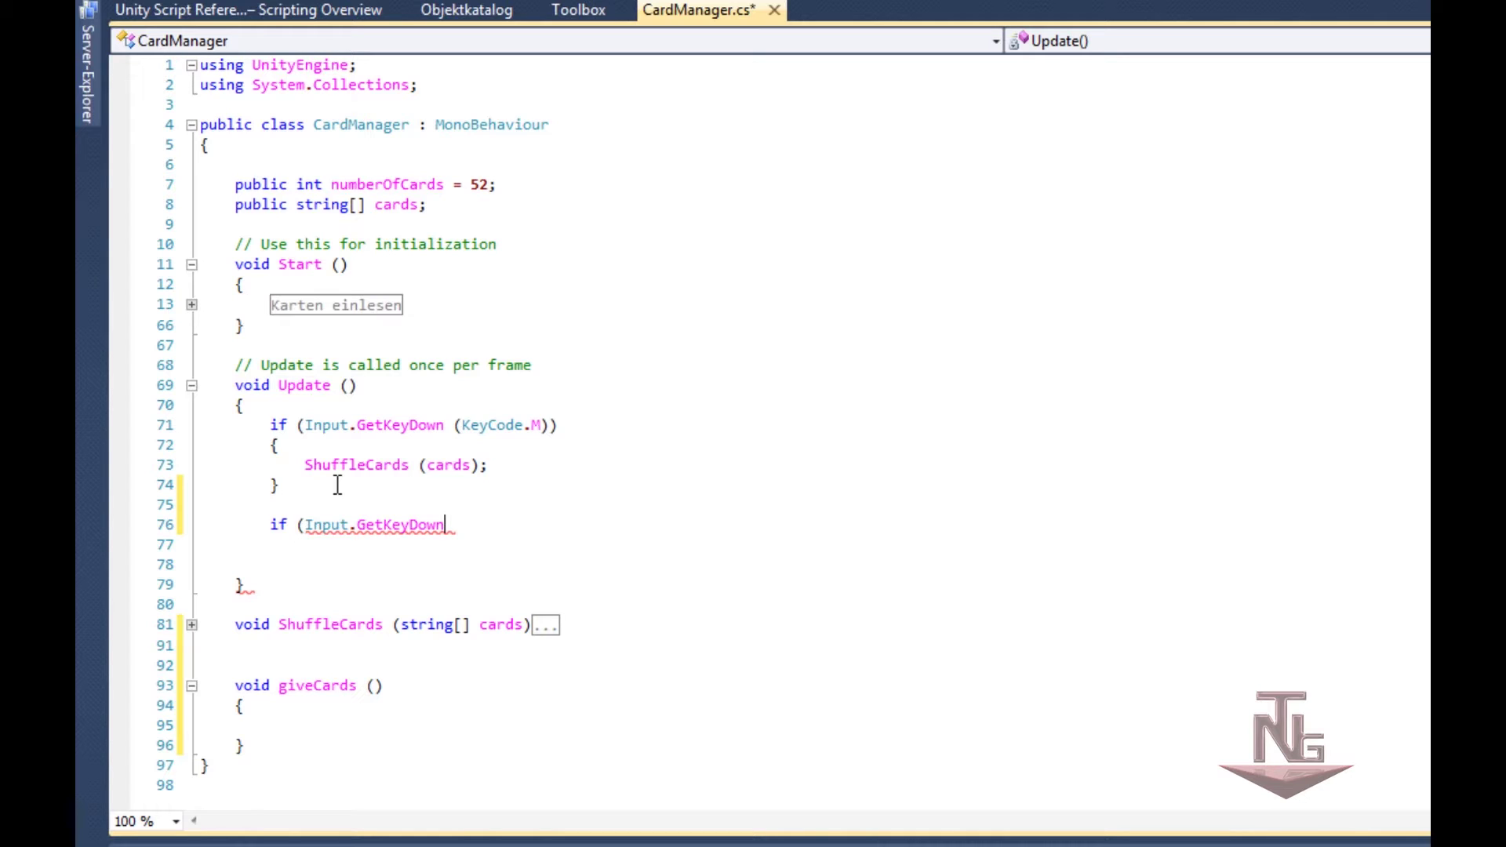
type("(")
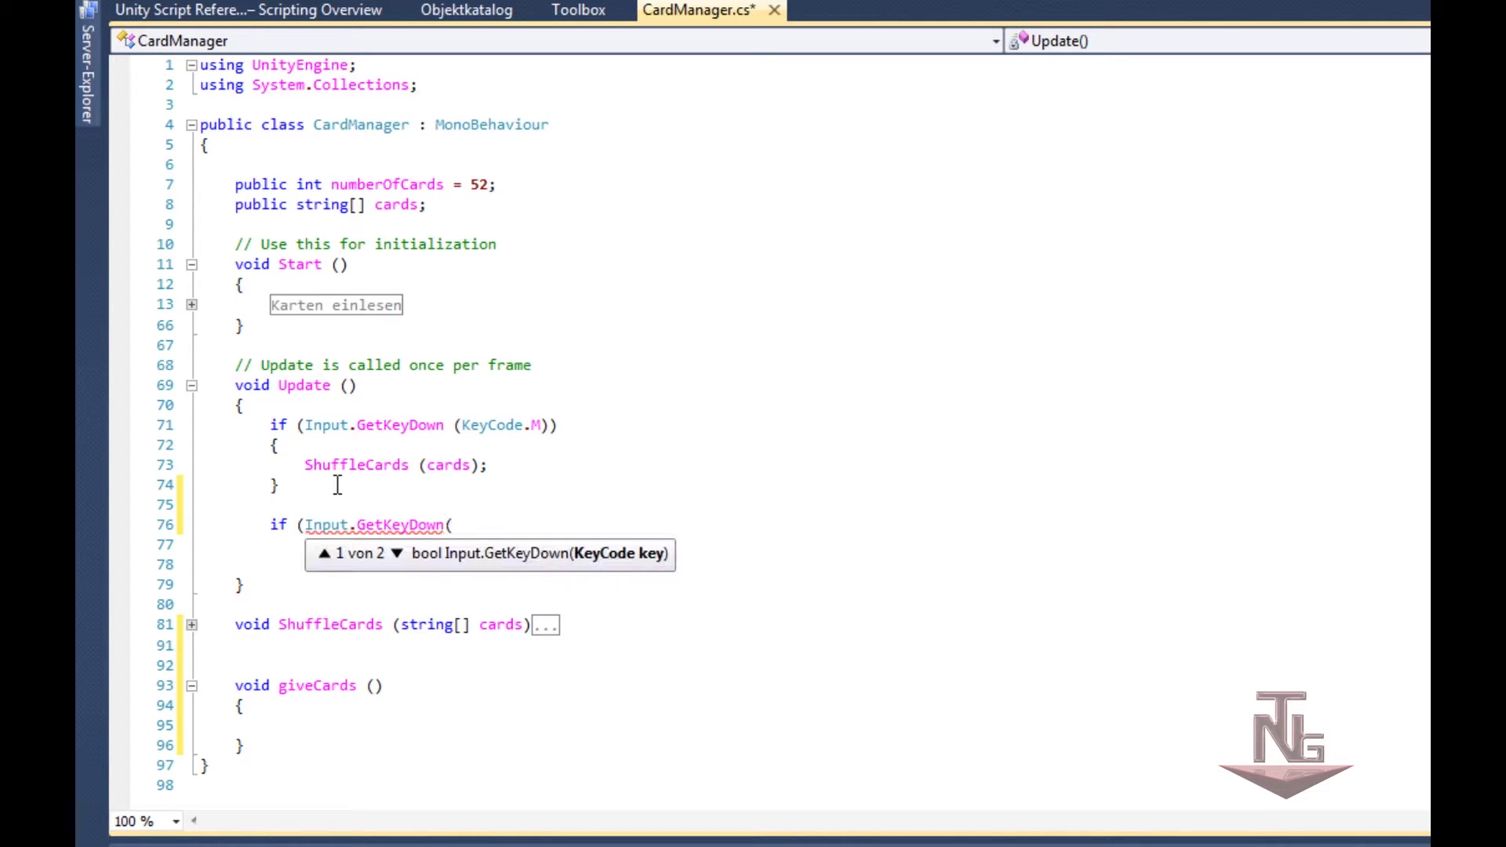
type("key")
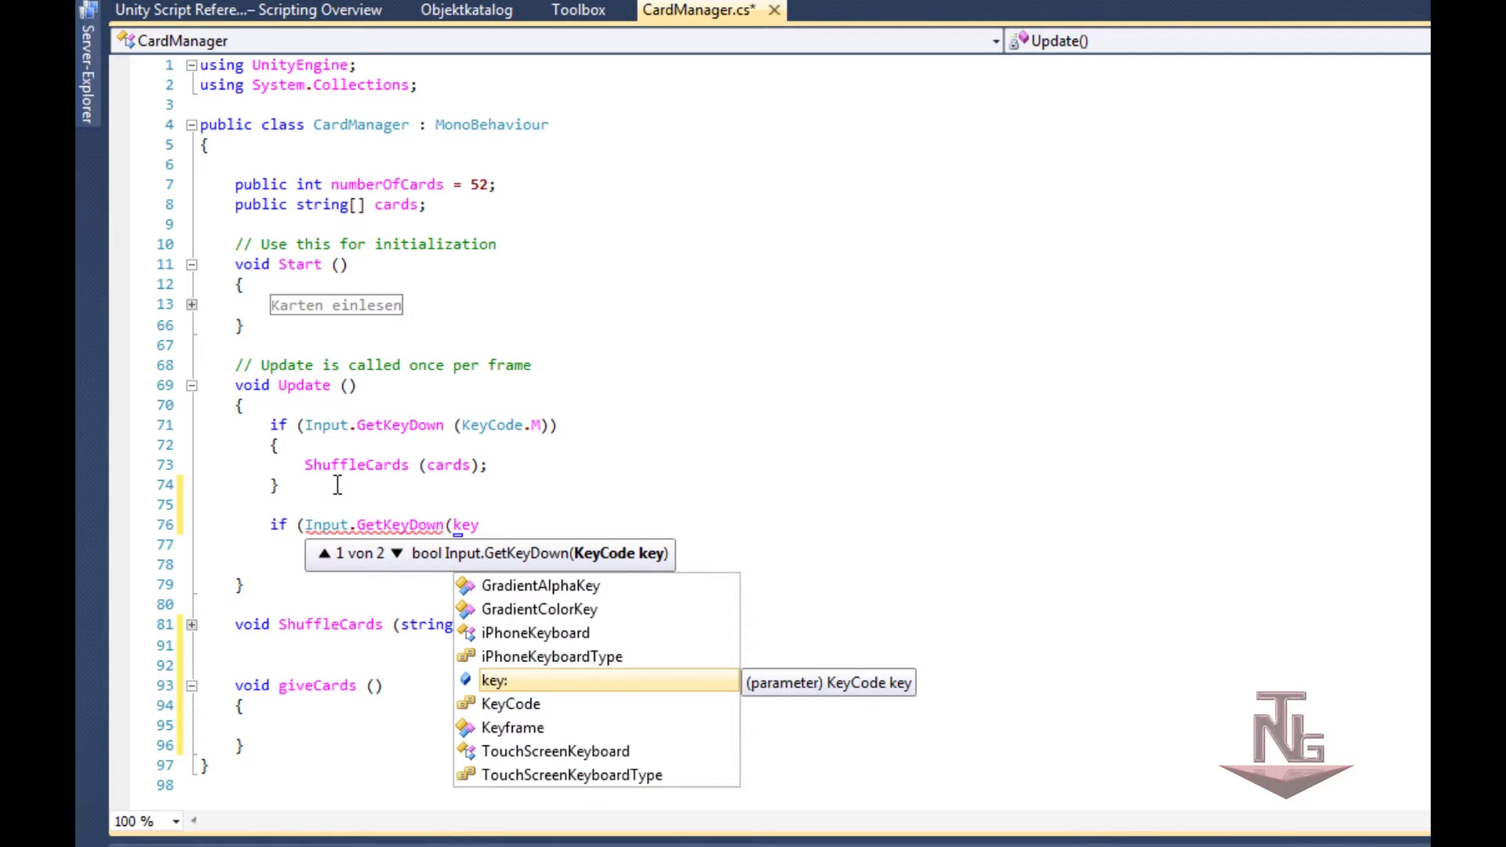
type("C.")
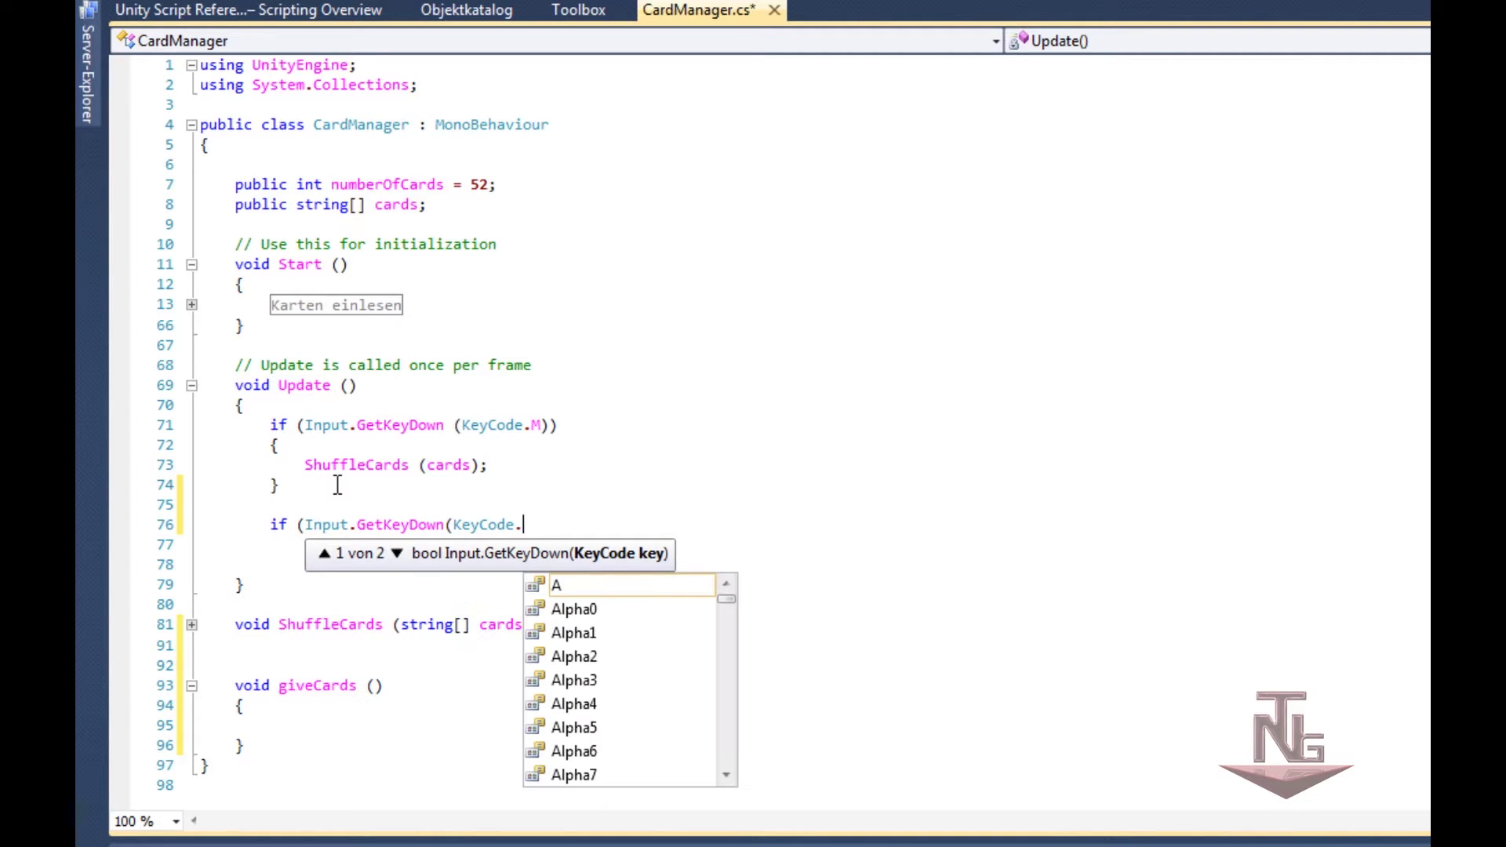
type("p")
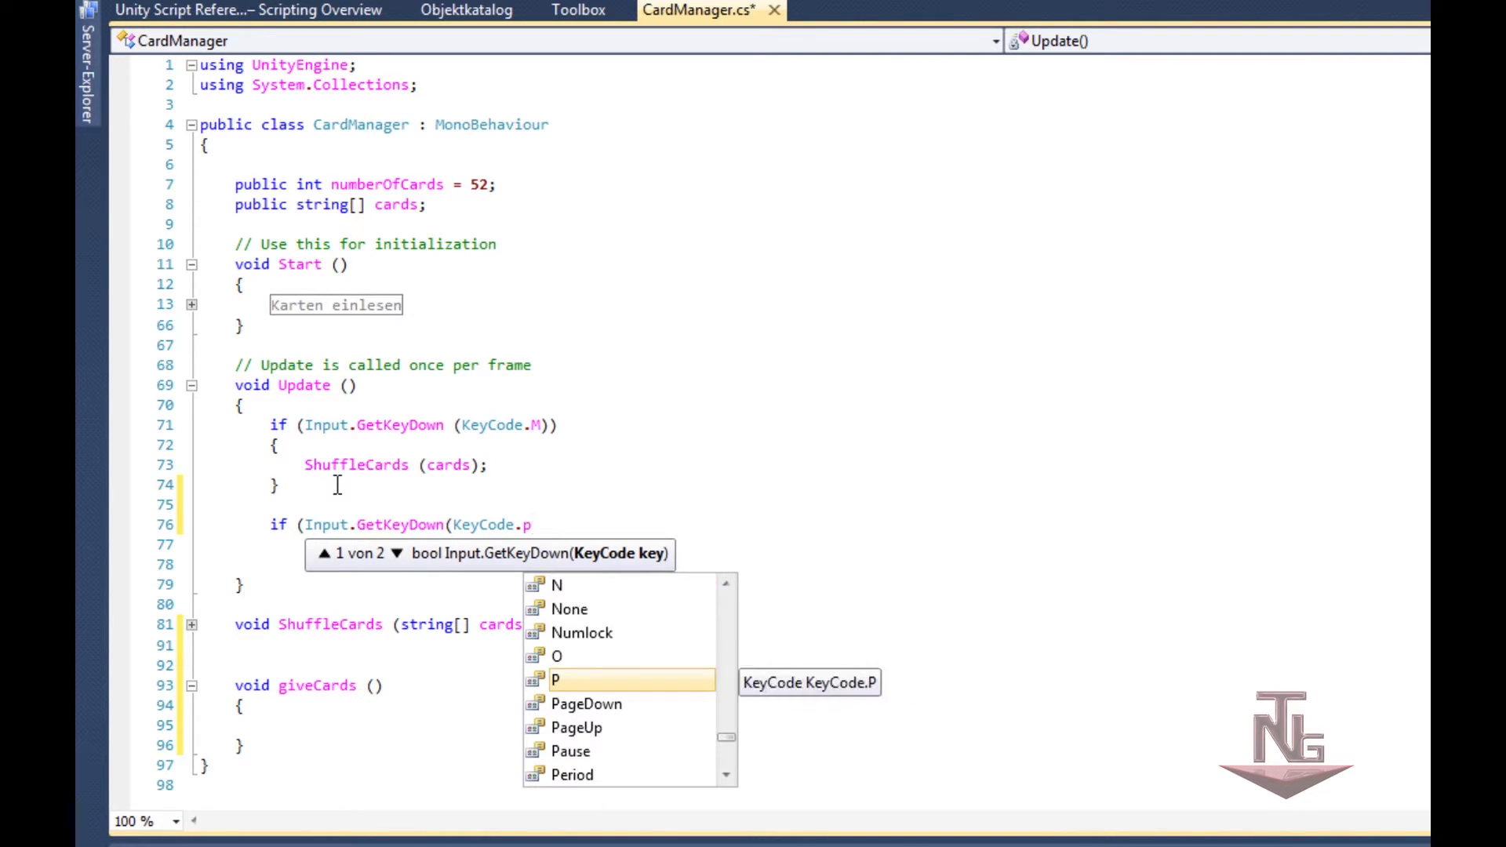
type("))")
Step: Make the P-key check call giveCards (); on one line, then save the script
key("Return")
type("{")
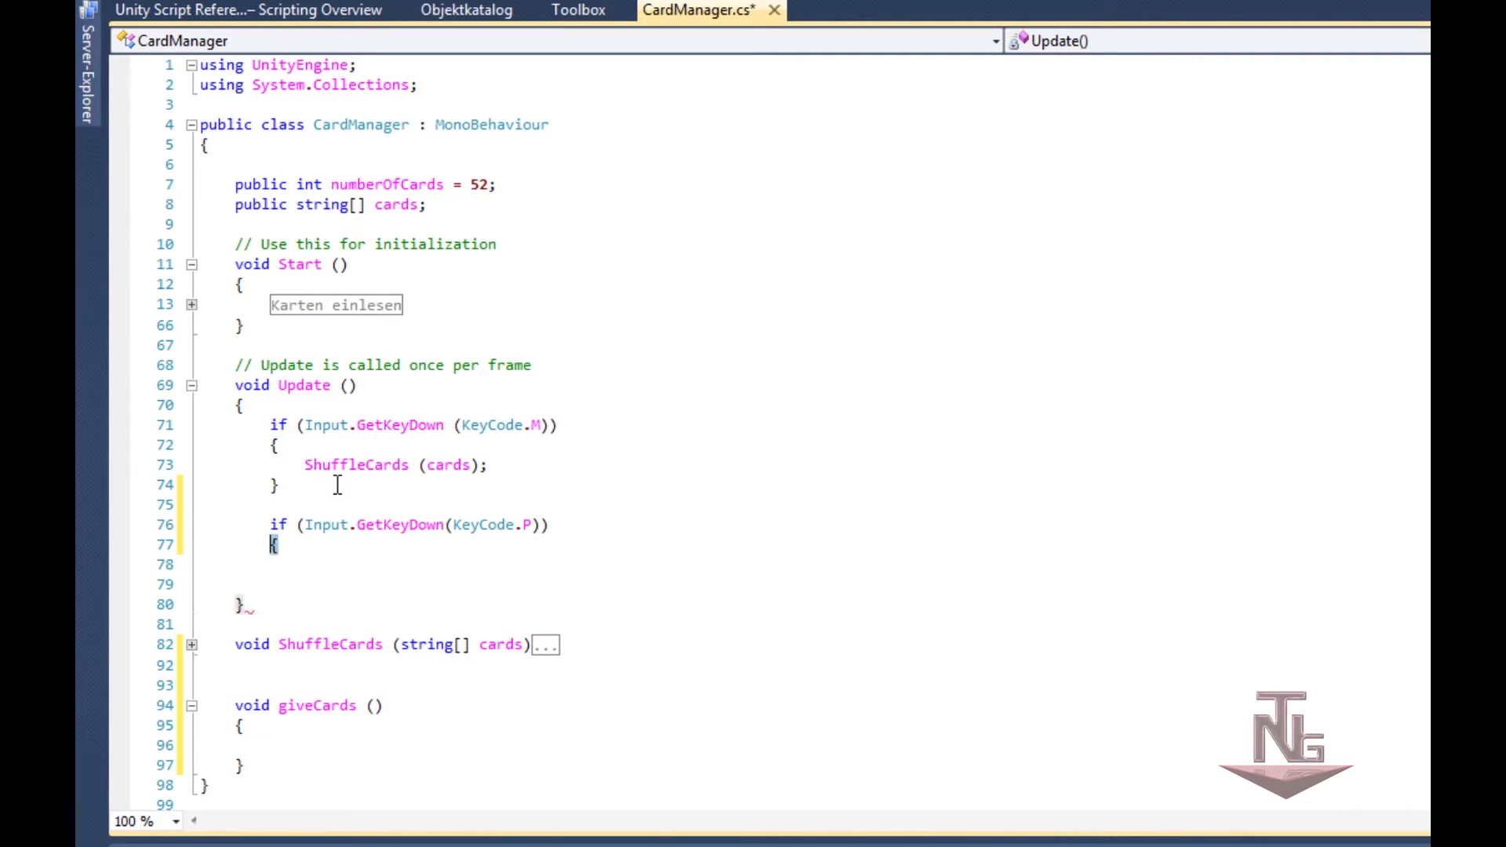
key("BackSpace")
key("BackSpace")
key("BackSpace")
type("{")
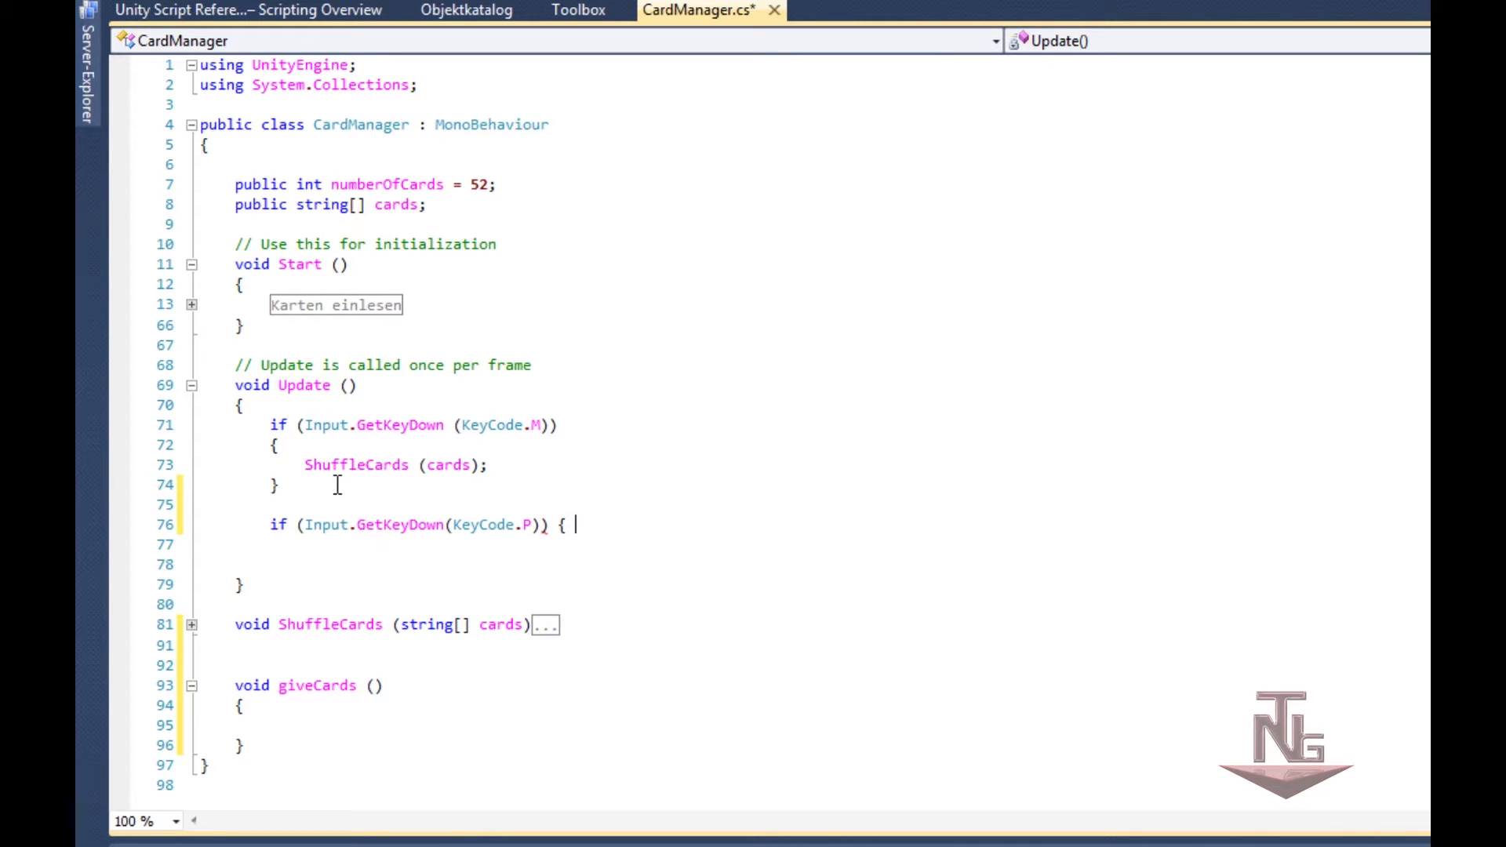
type("giveCards (")
type("); }")
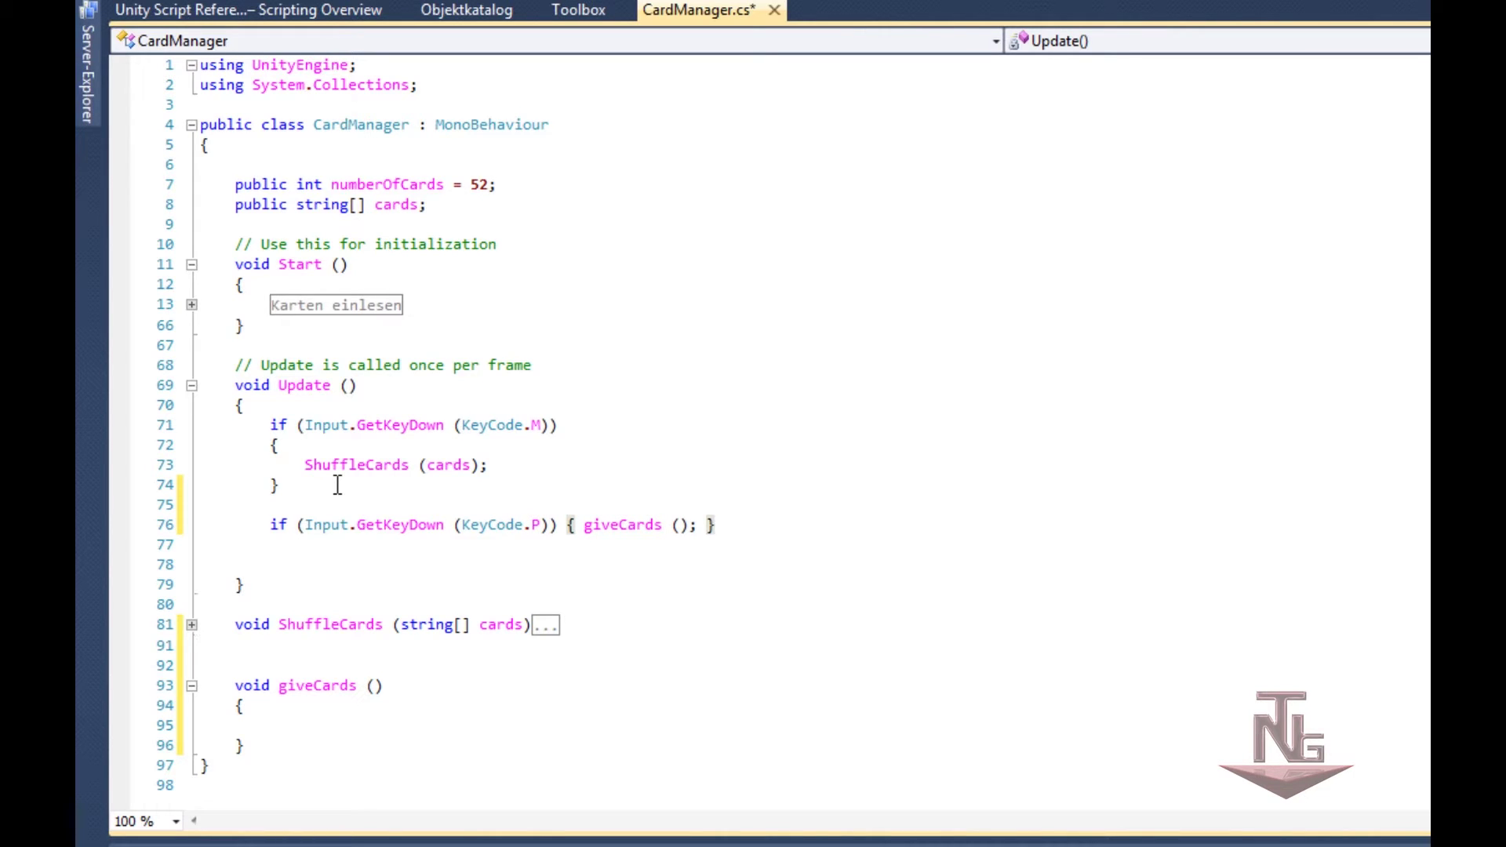
key("ctrl+s")
Step: Add Debug.Log ("Karten werden ausgegeben"); inside giveCards and save CardManager.cs
scroll(338, 485, "down", 2)
left_click(279, 602)
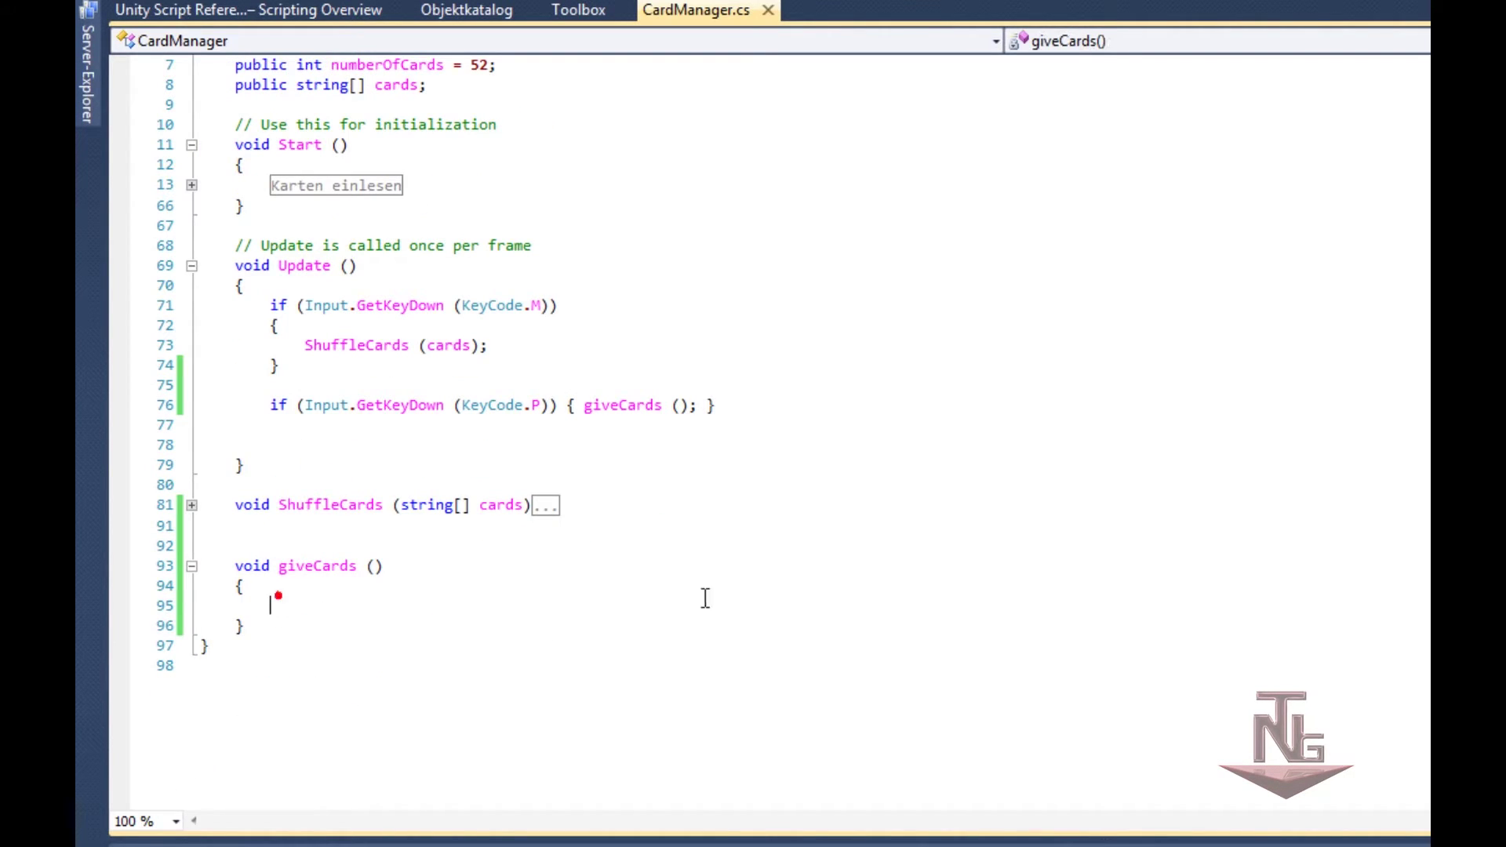
key("Return")
type("d")
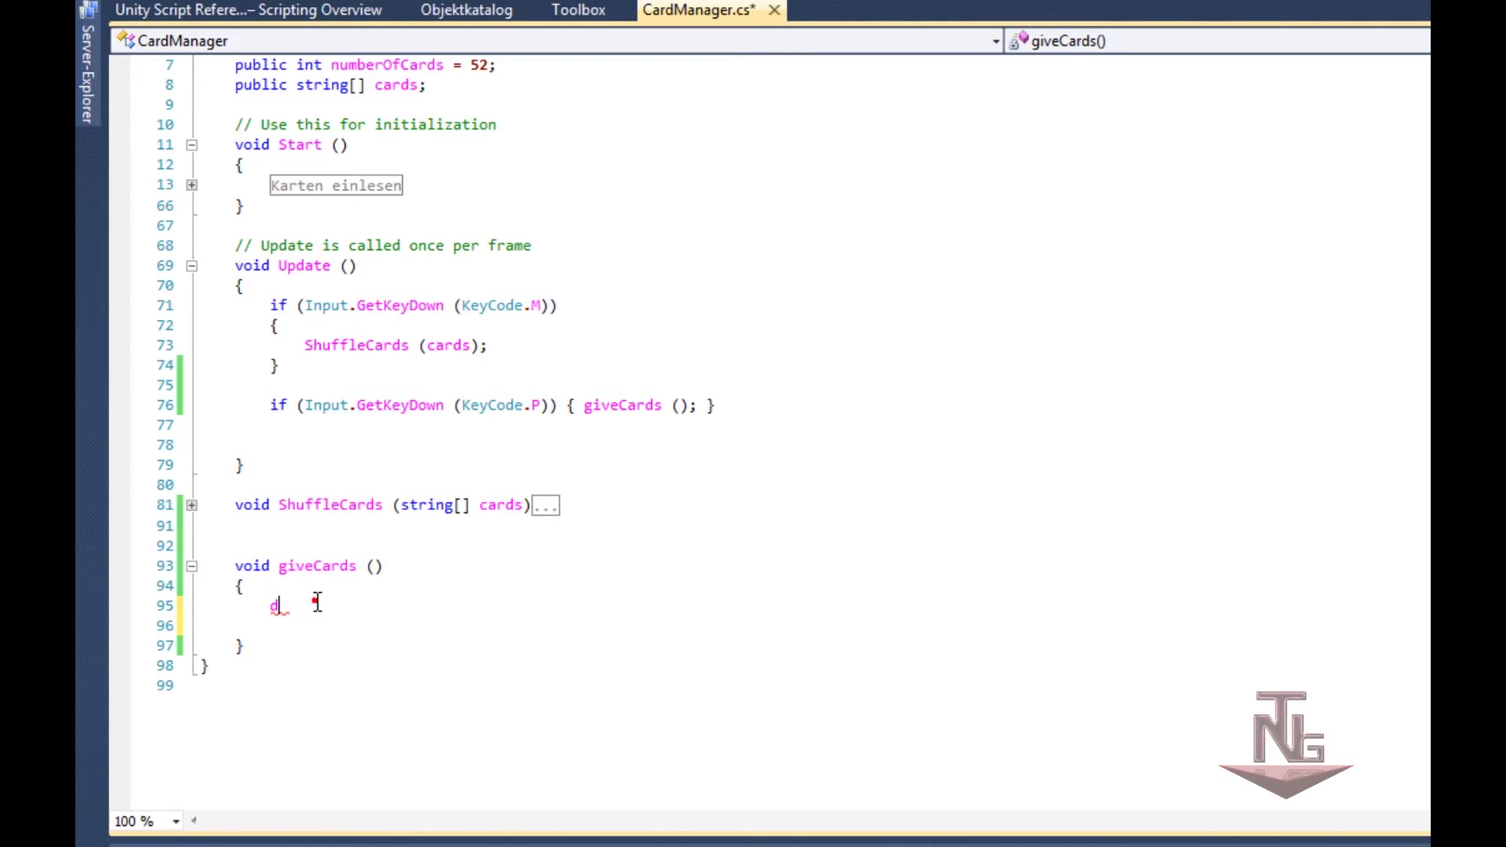
type("ebu")
key("BackSpace")
key("BackSpace")
key("BackSpace")
type("deb")
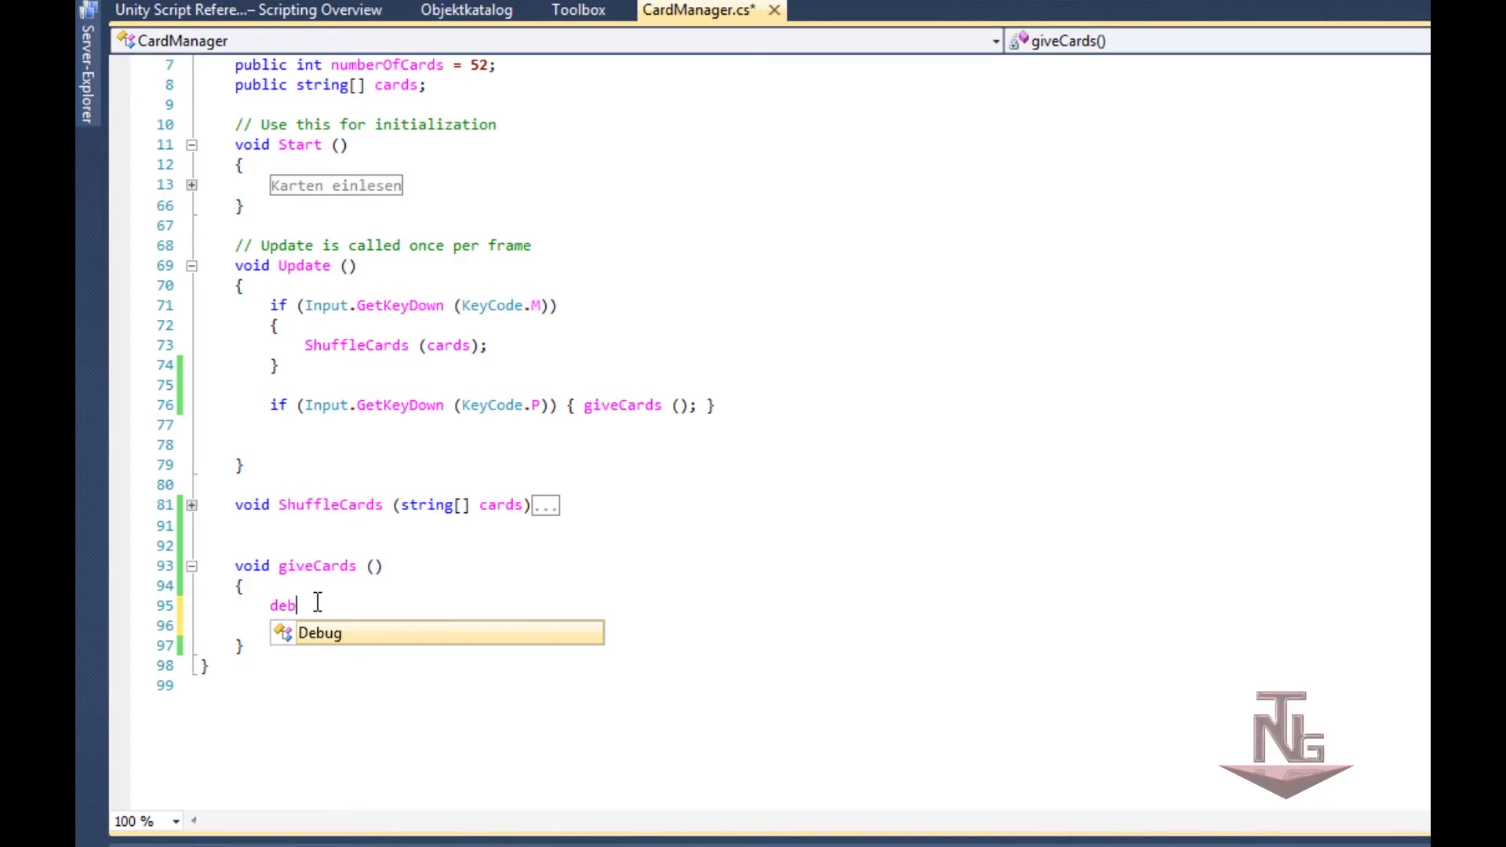
key("Tab")
type(".Log")
key("Tab")
type("(\"")
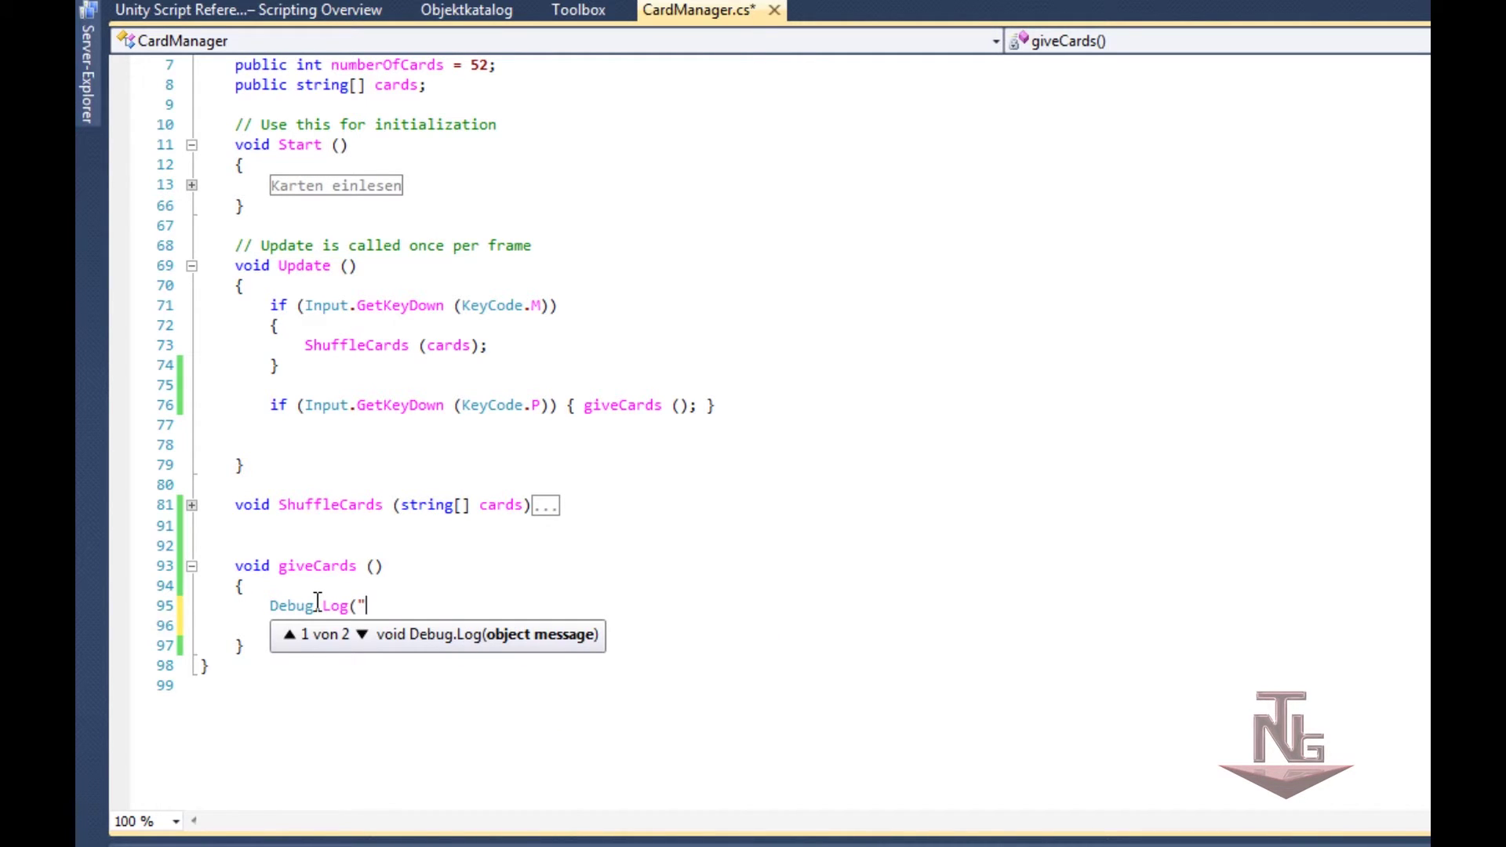
type("Karten werd")
type("en ausgegeben")
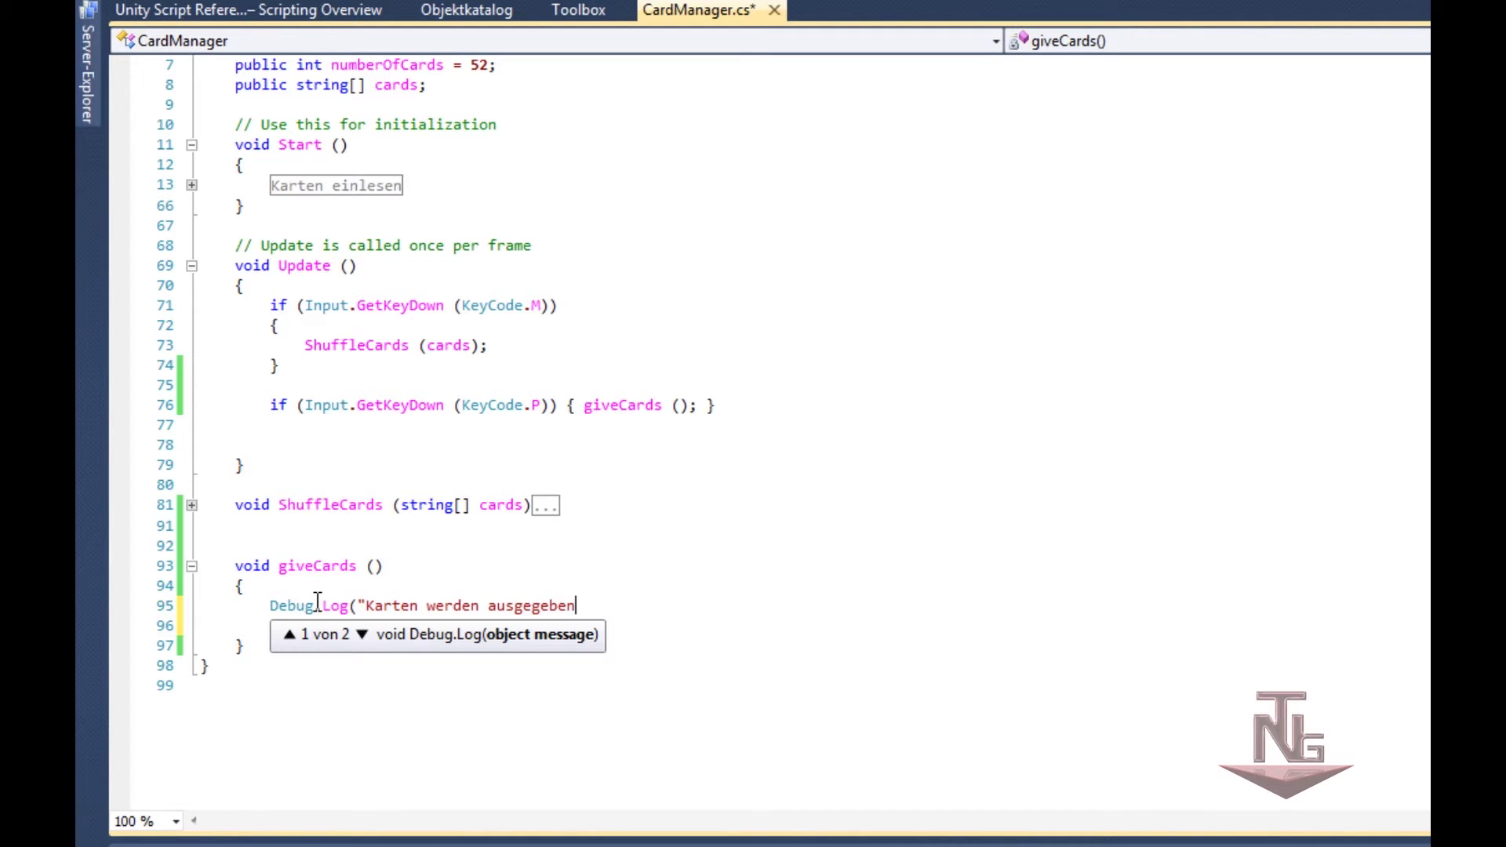
type("\");")
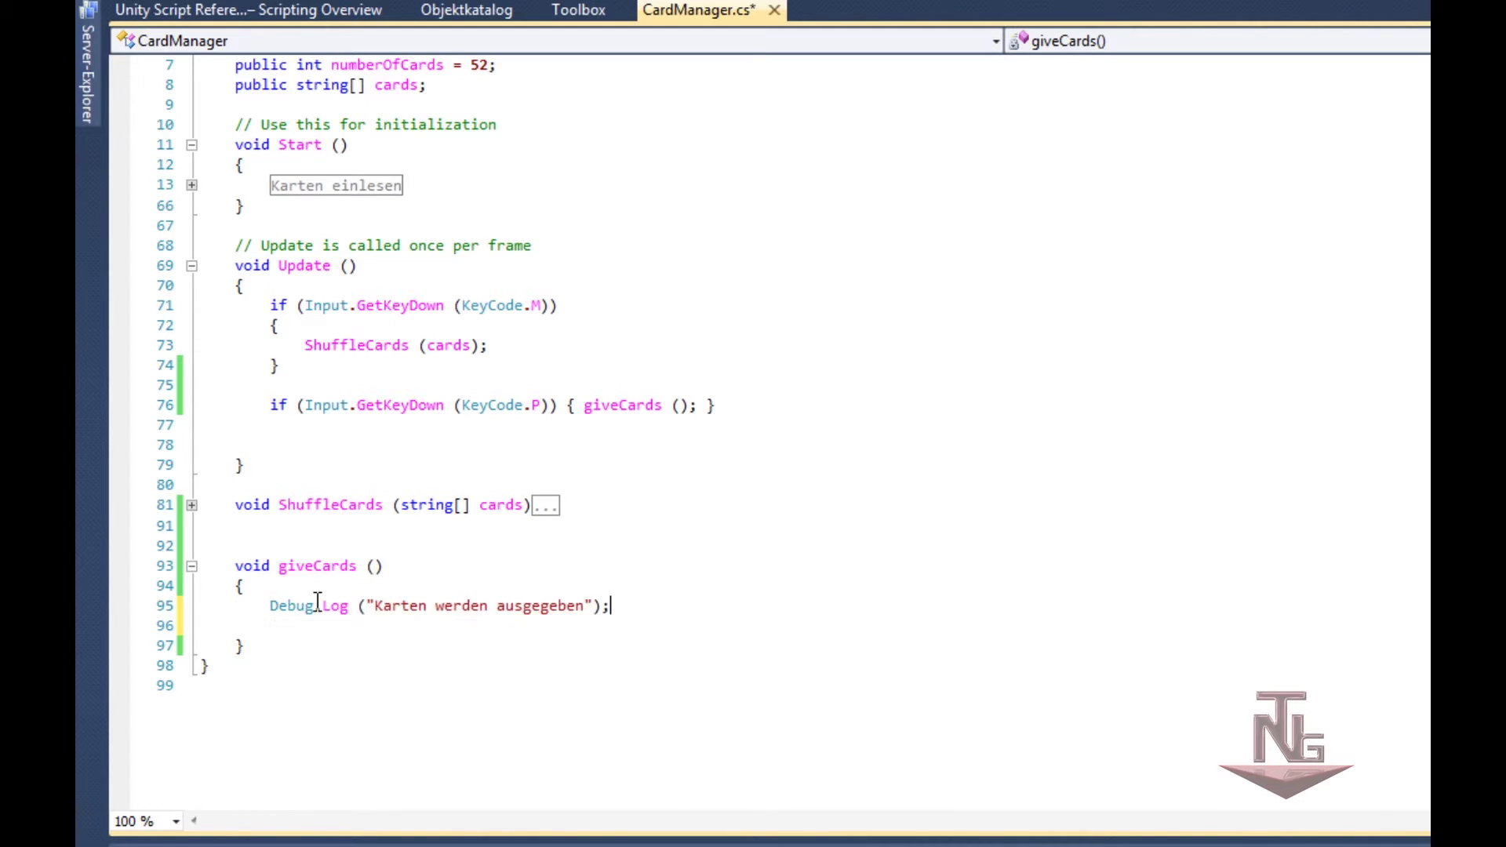
key("ctrl+s")
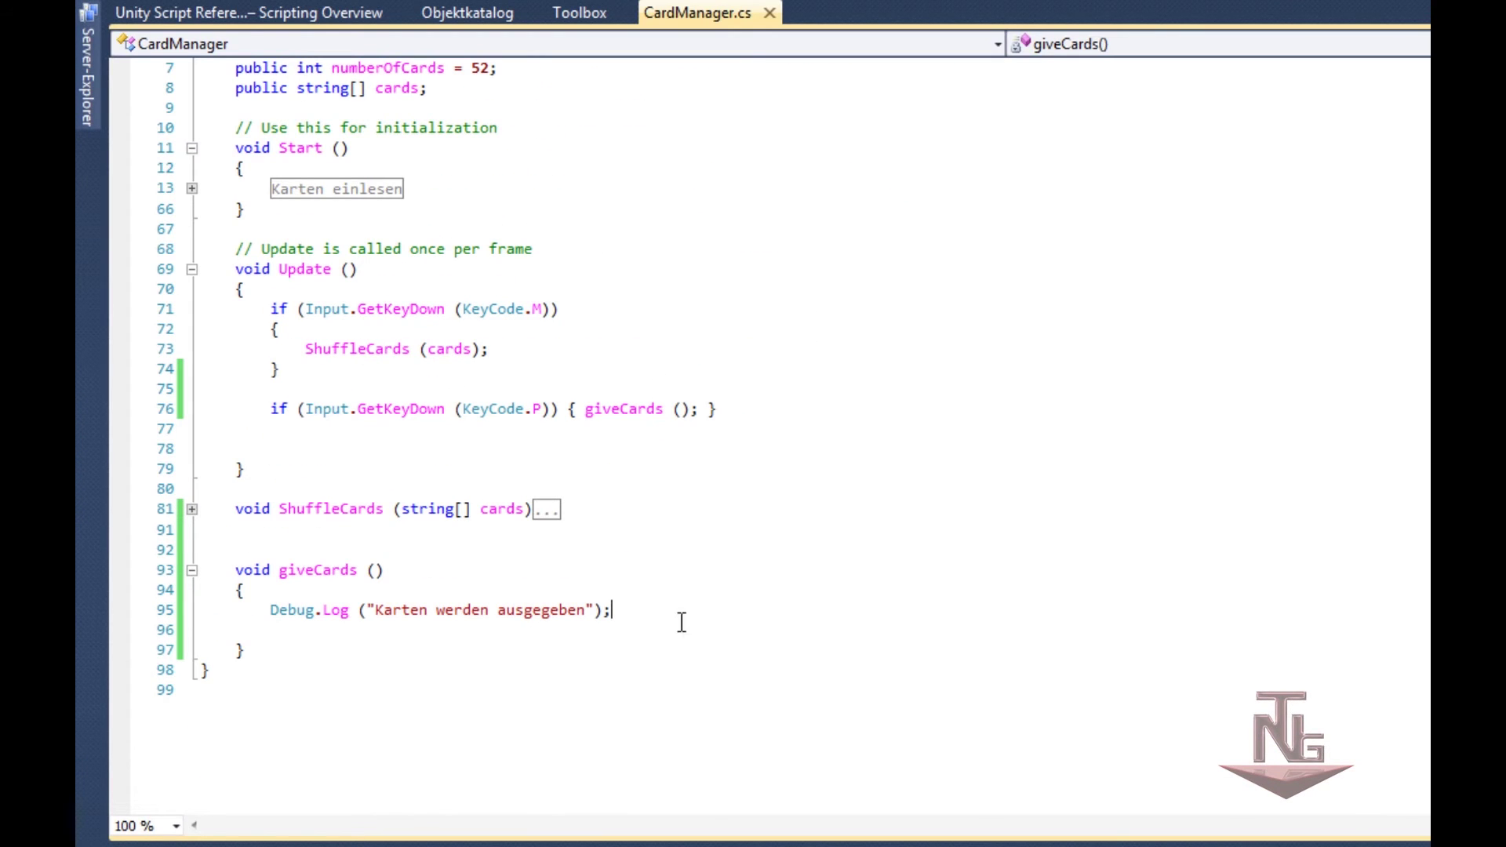
left_click(556, 589)
key("Return")
key("Return")
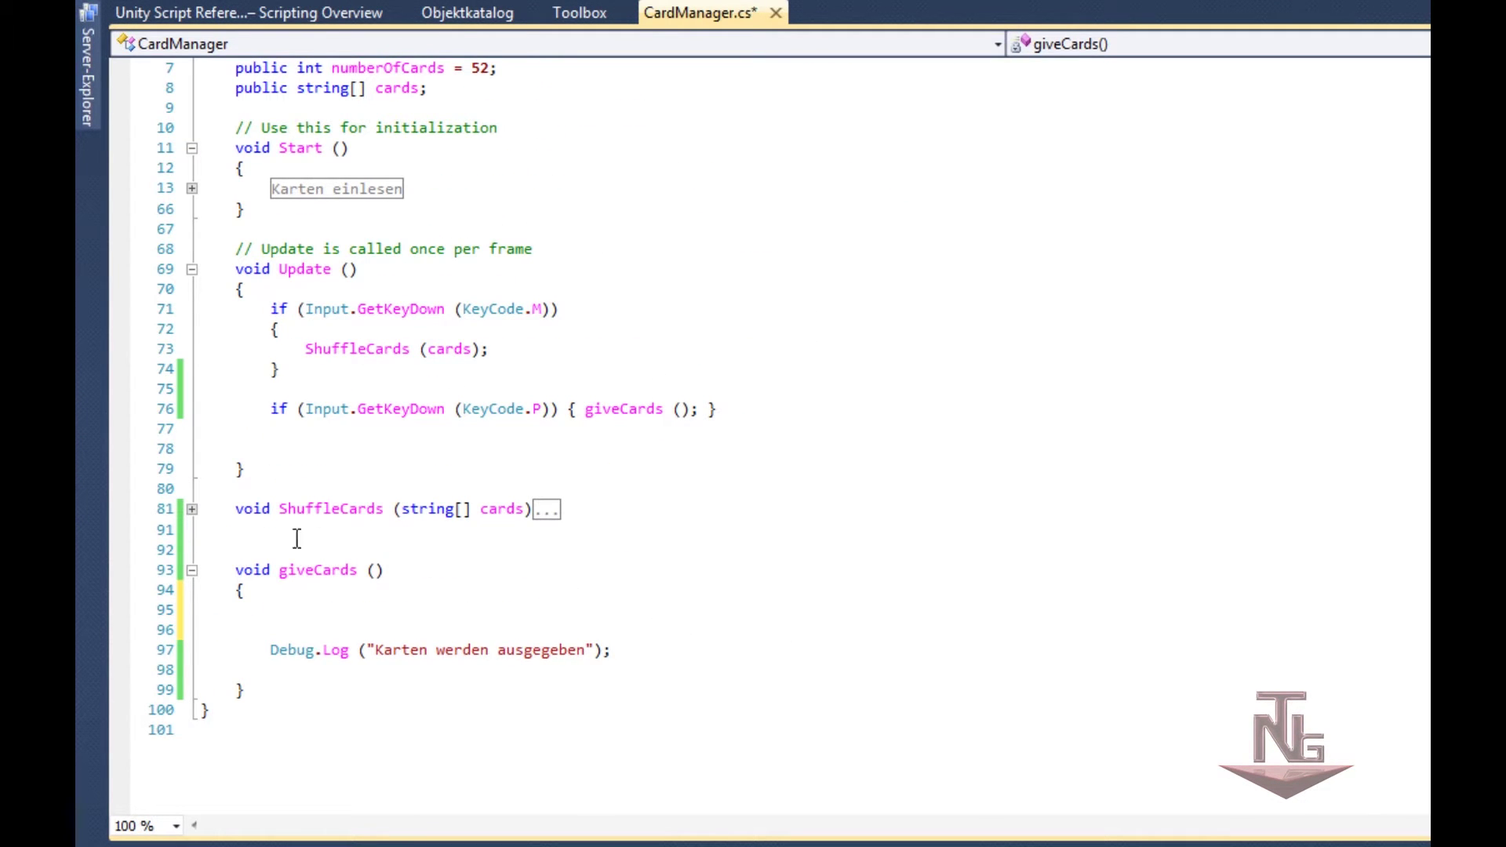
scroll(293, 227, "up", 2)
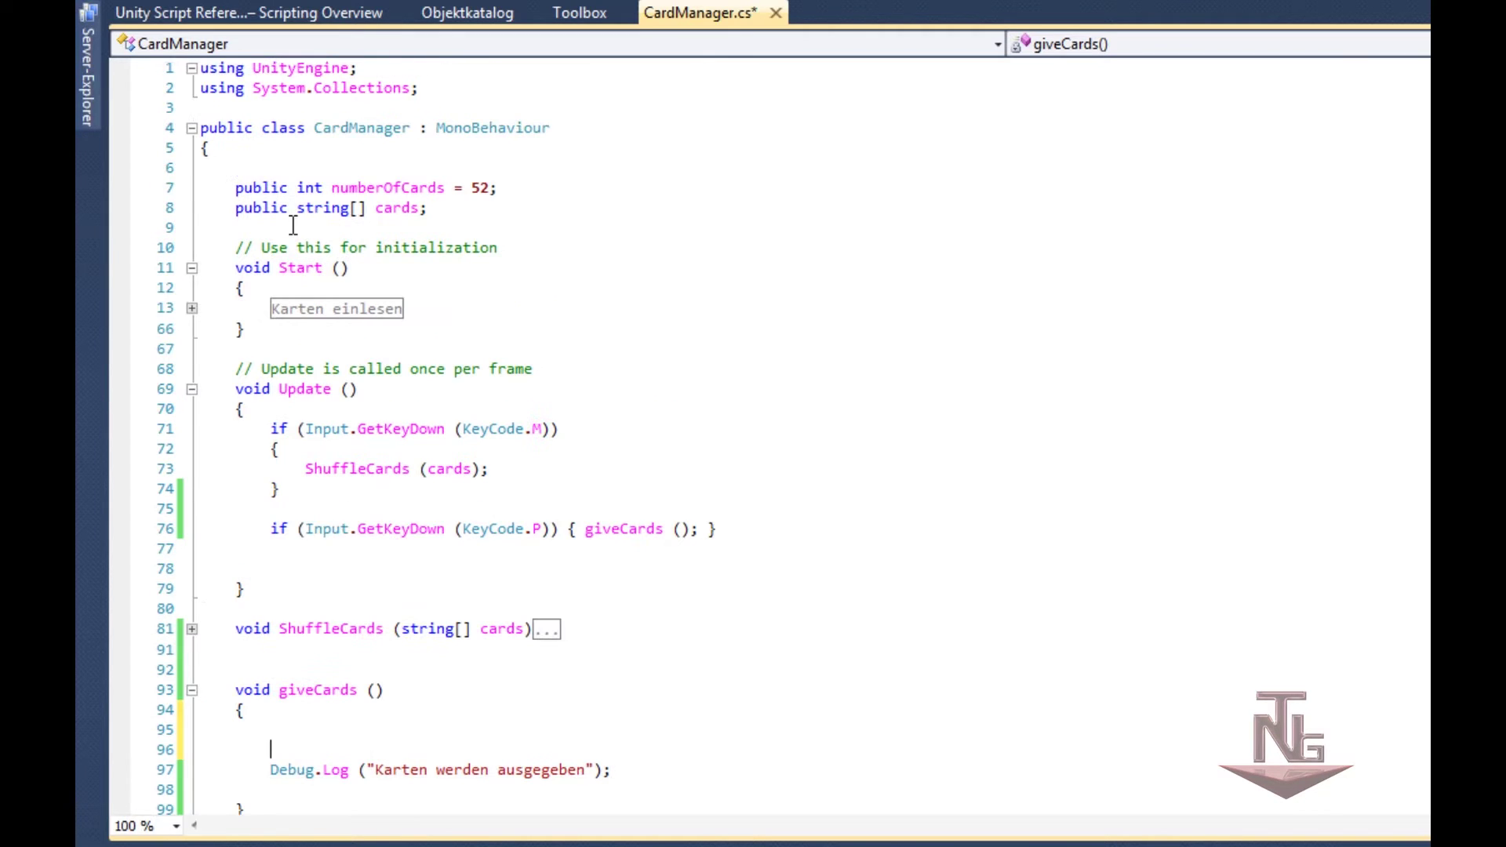
left_click(192, 630)
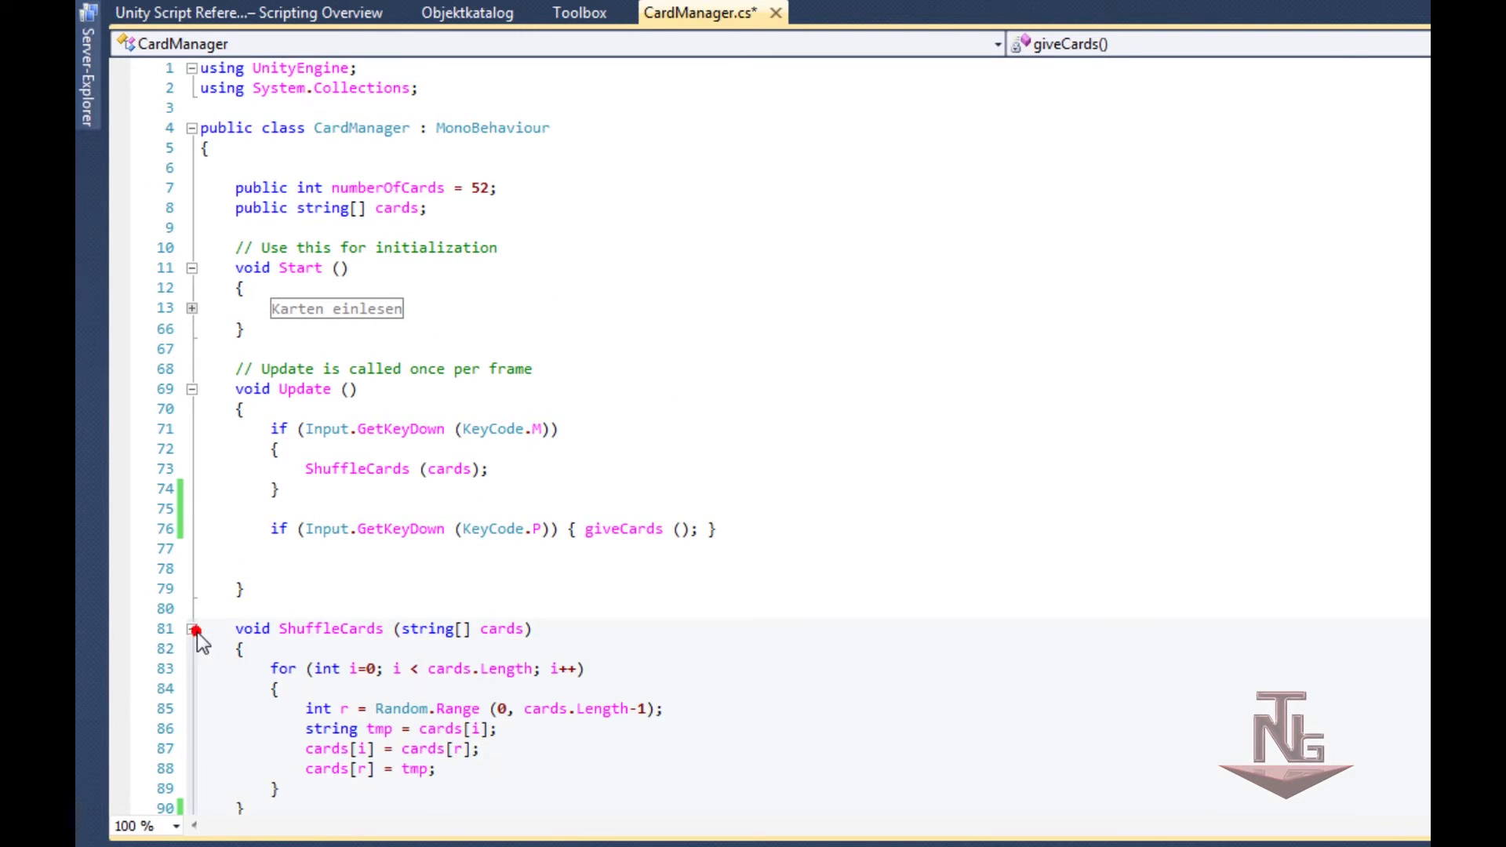
scroll(588, 679, "down", 1)
scroll(588, 679, "down", 3)
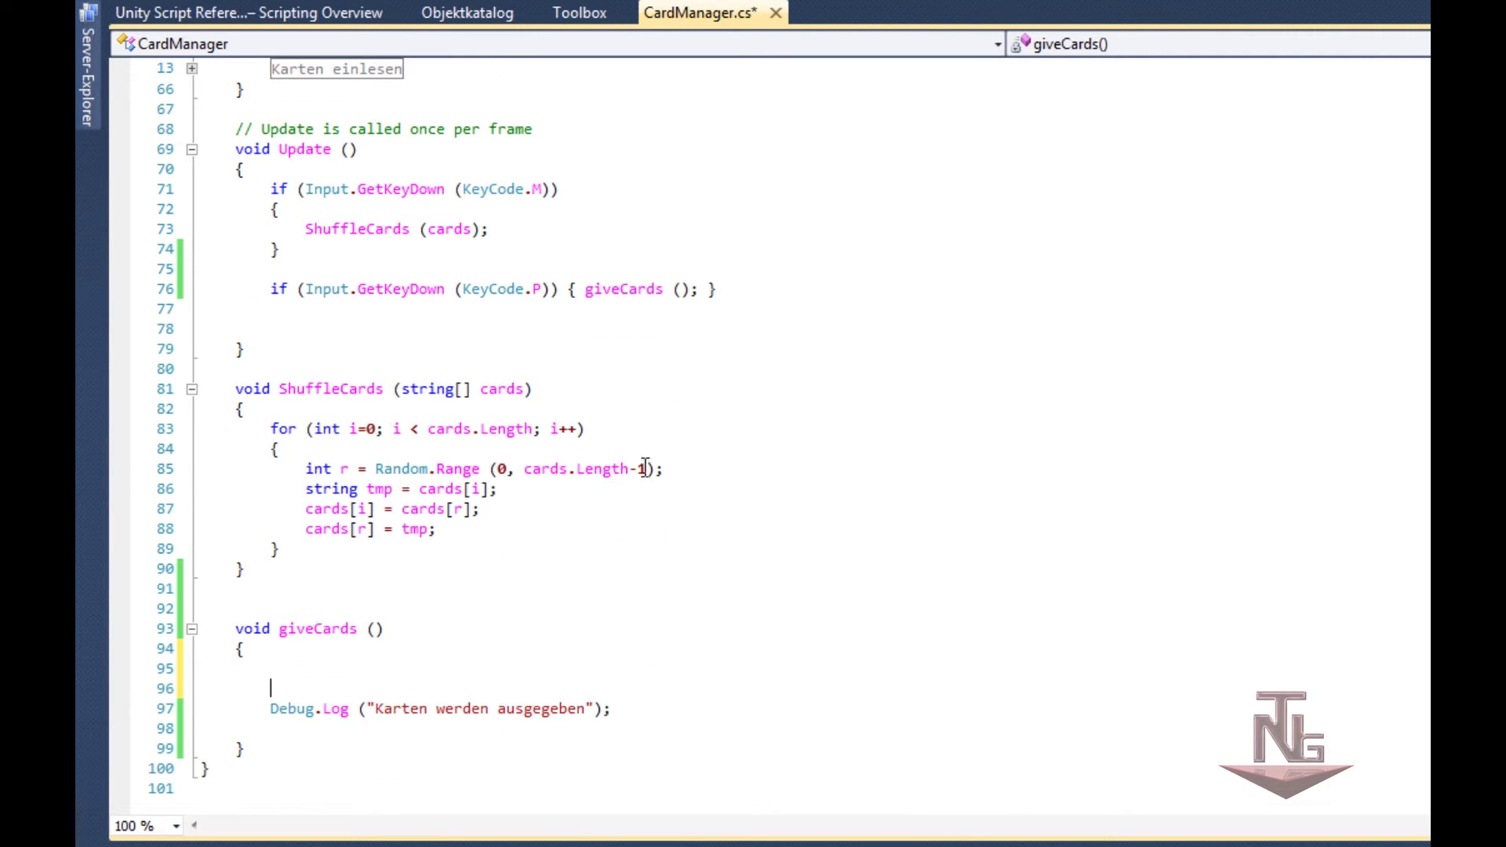
scroll(619, 562, "down", 1)
scroll(616, 584, "up", 1)
left_click(191, 389)
scroll(700, 567, "up", 1)
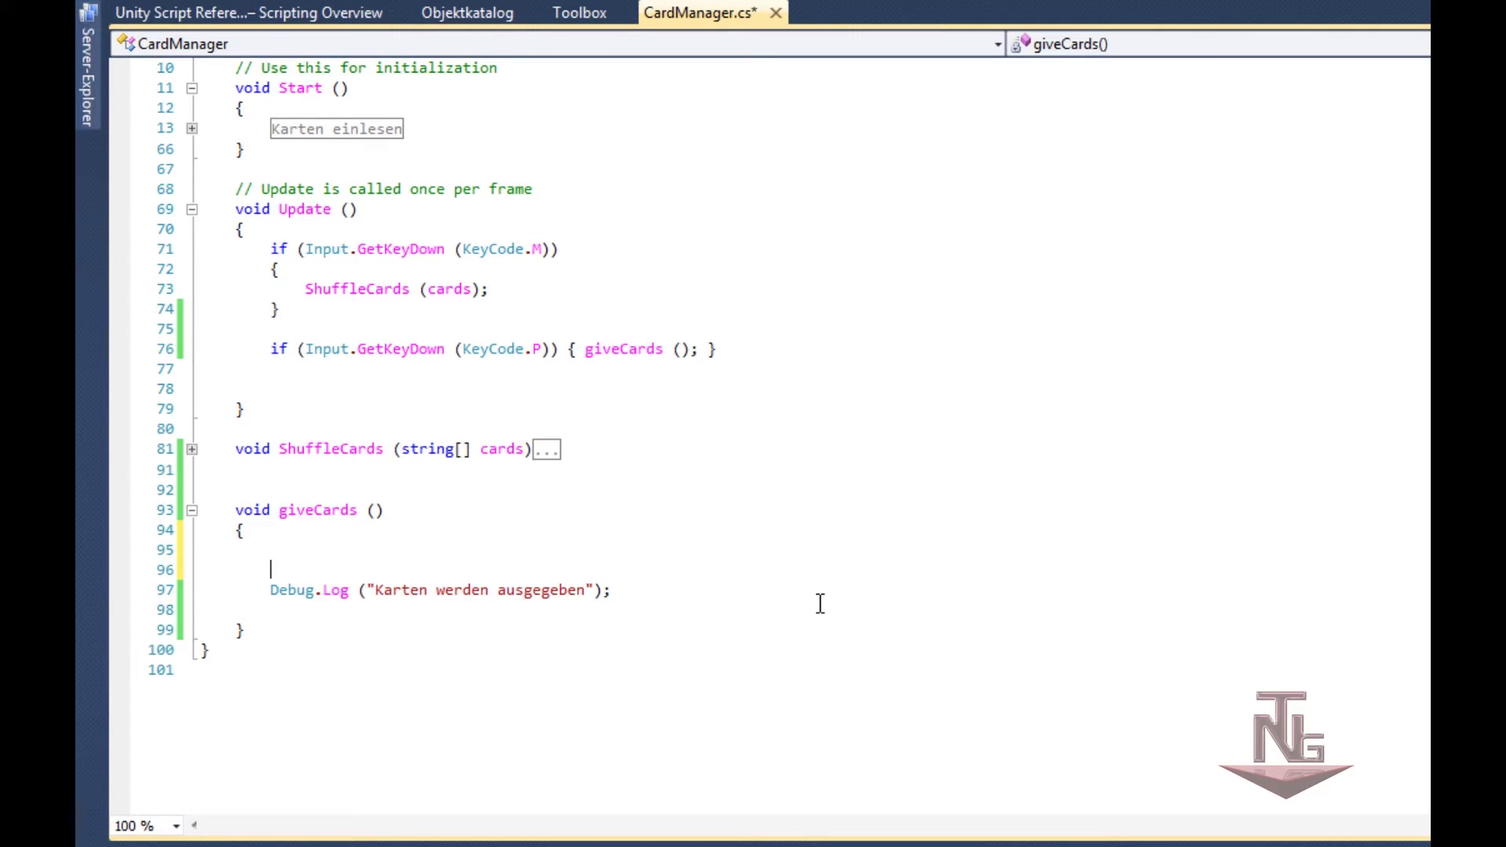
Step: Write the loop header for (int i = 0; i == 8; i++) on the empty line in giveCards
key("Delete")
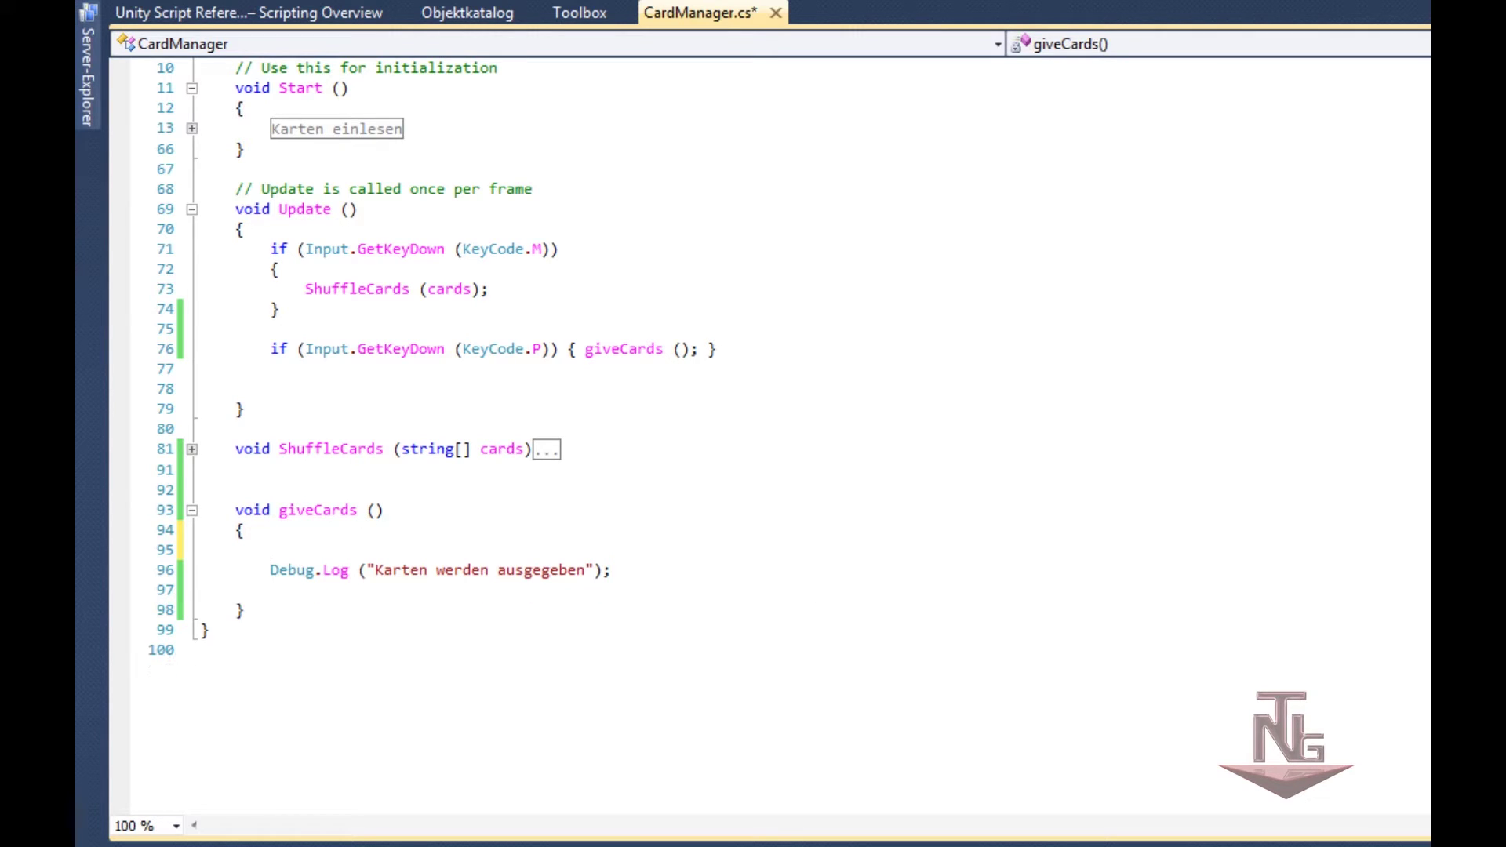
left_click(292, 548)
type("for ")
type("(i")
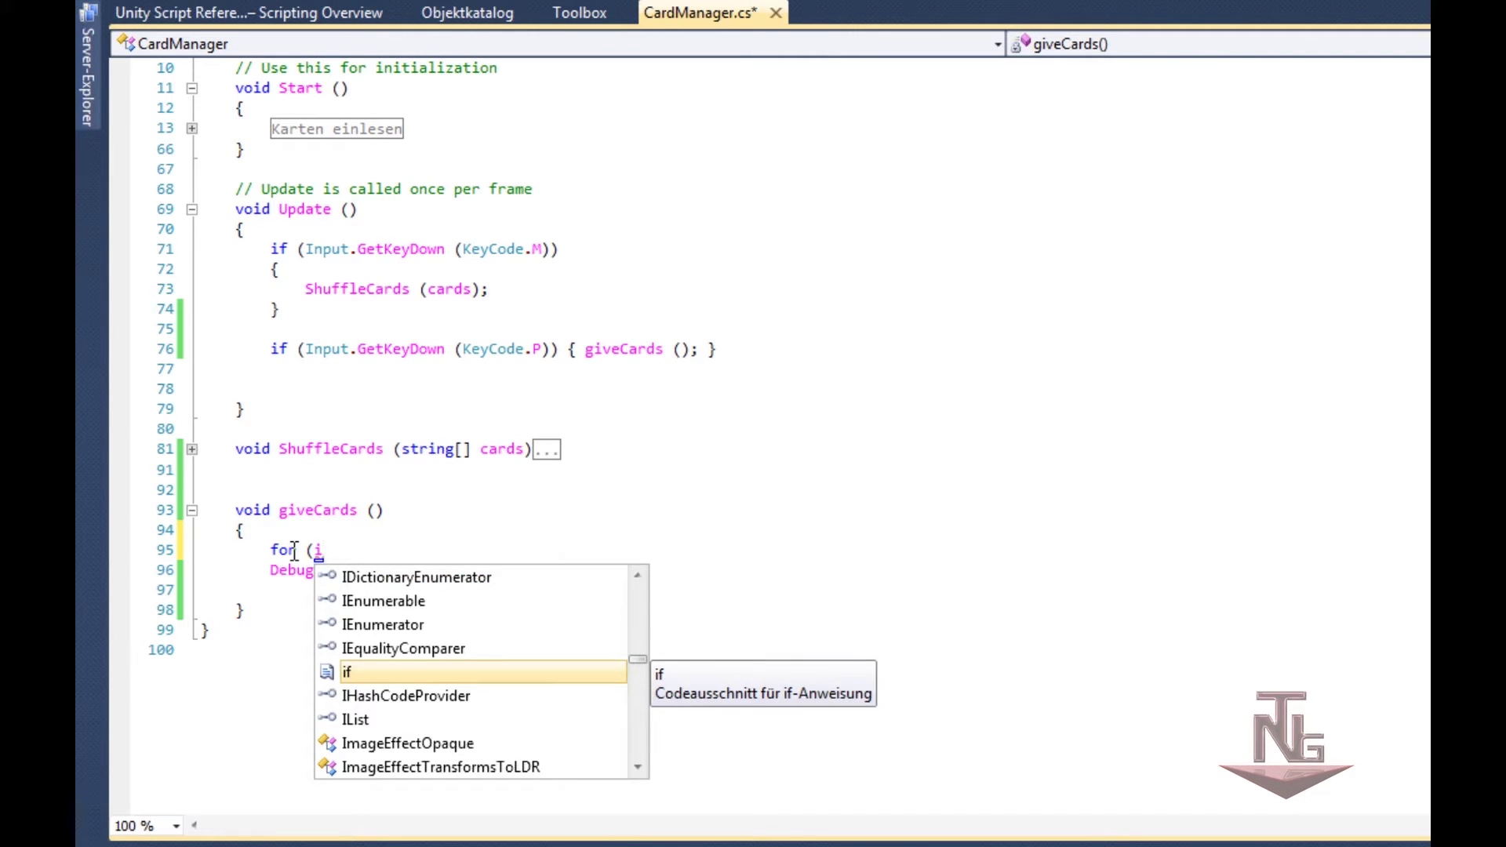
type("nt i ")
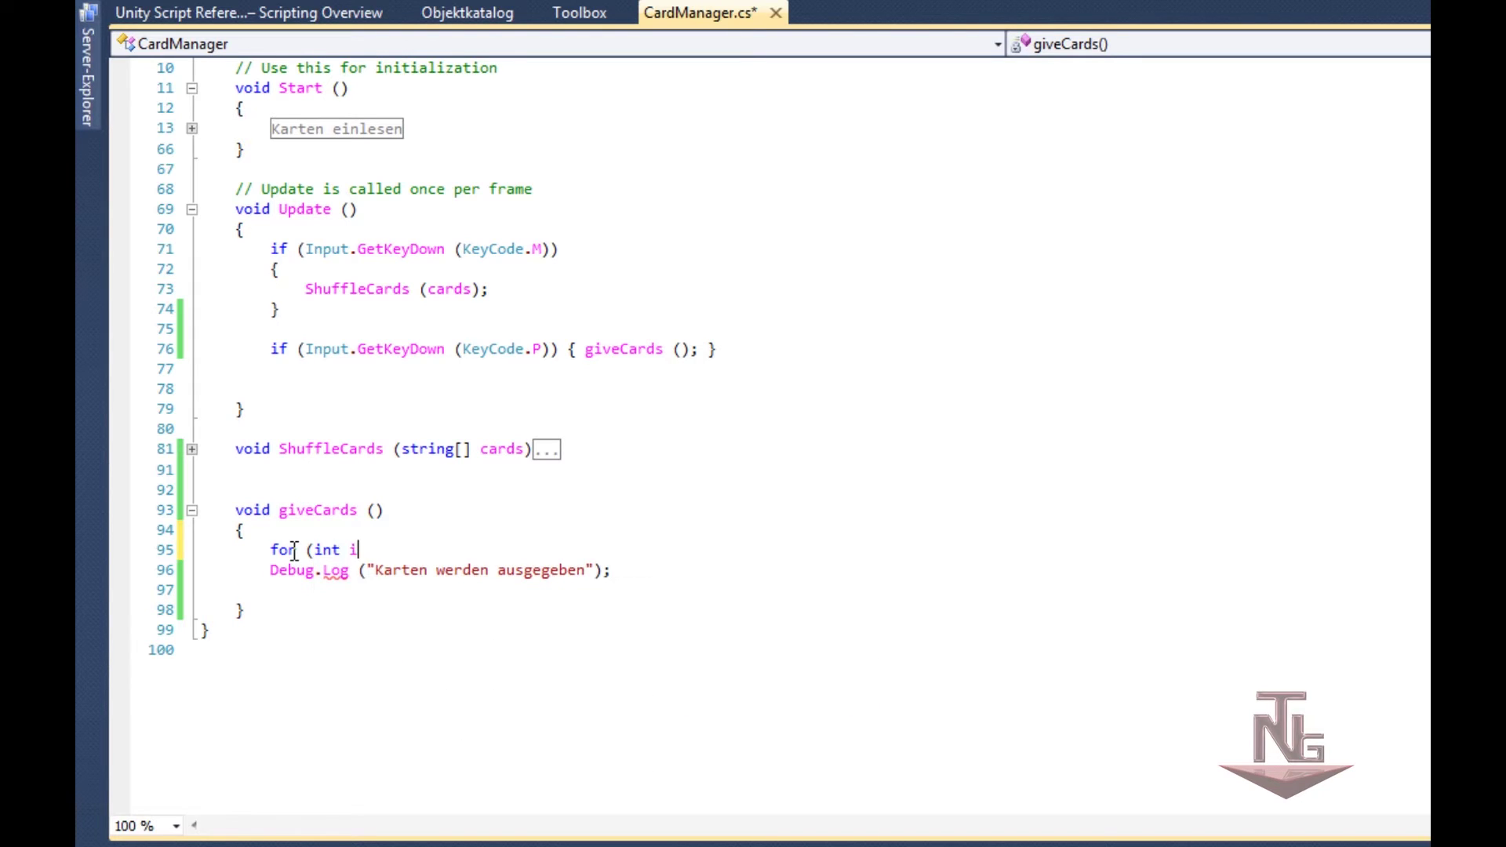
type("=")
type(" 0")
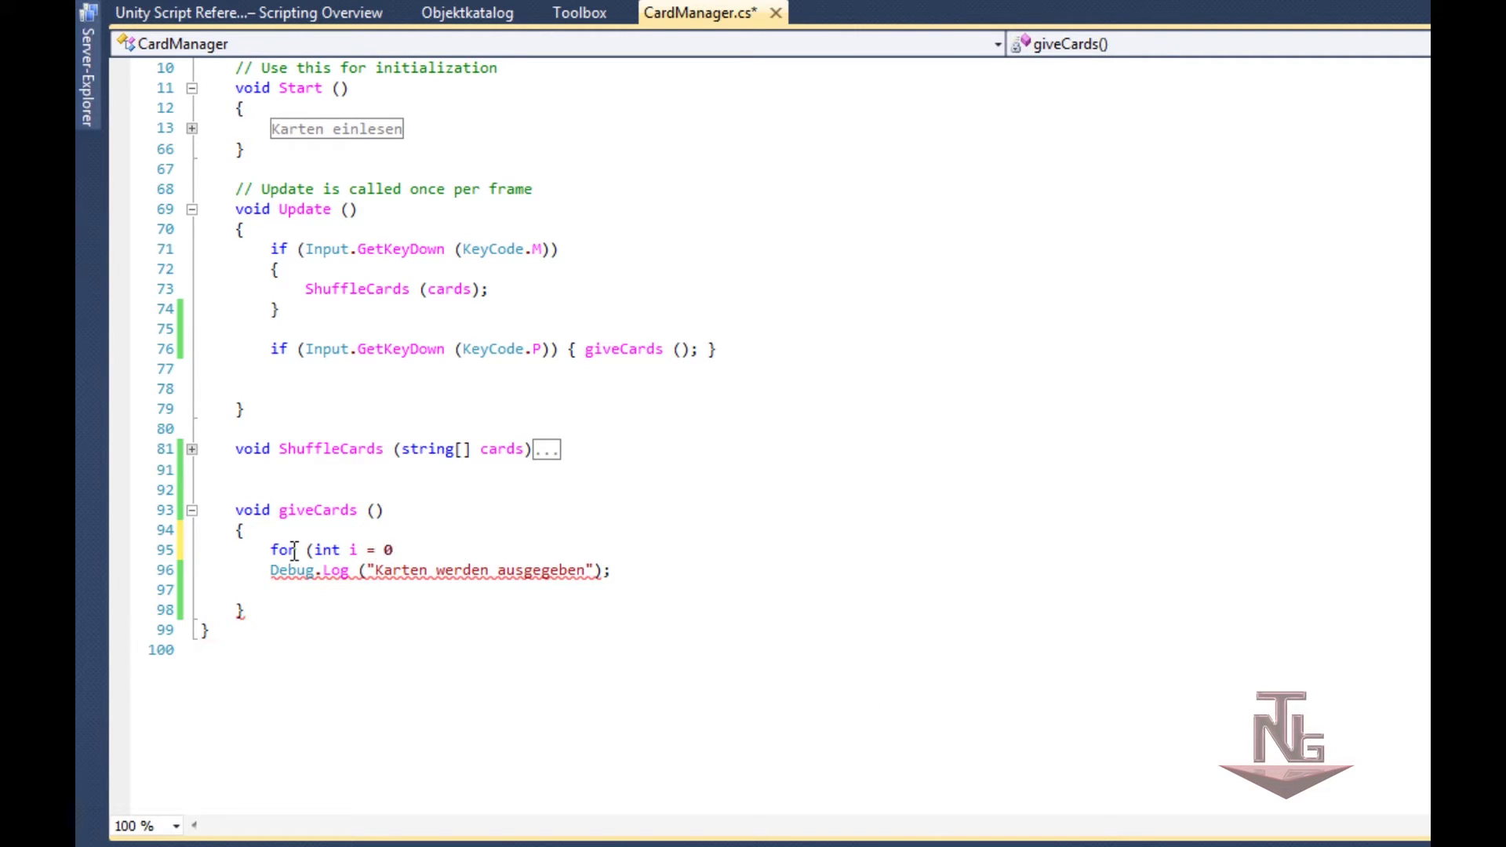
type("; ")
type("i>")
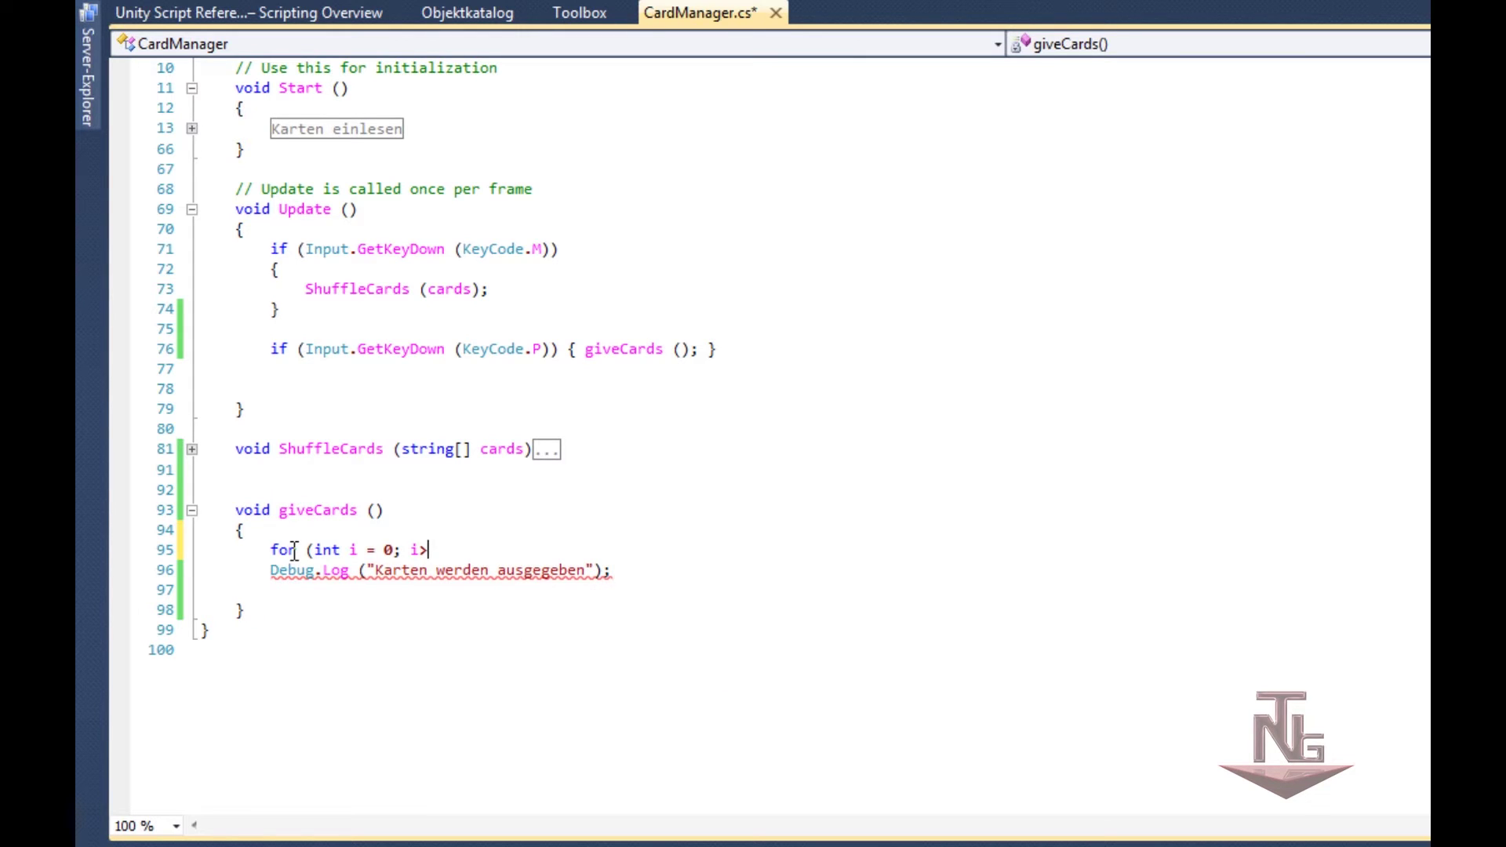
key("Escape")
type("=")
type("8")
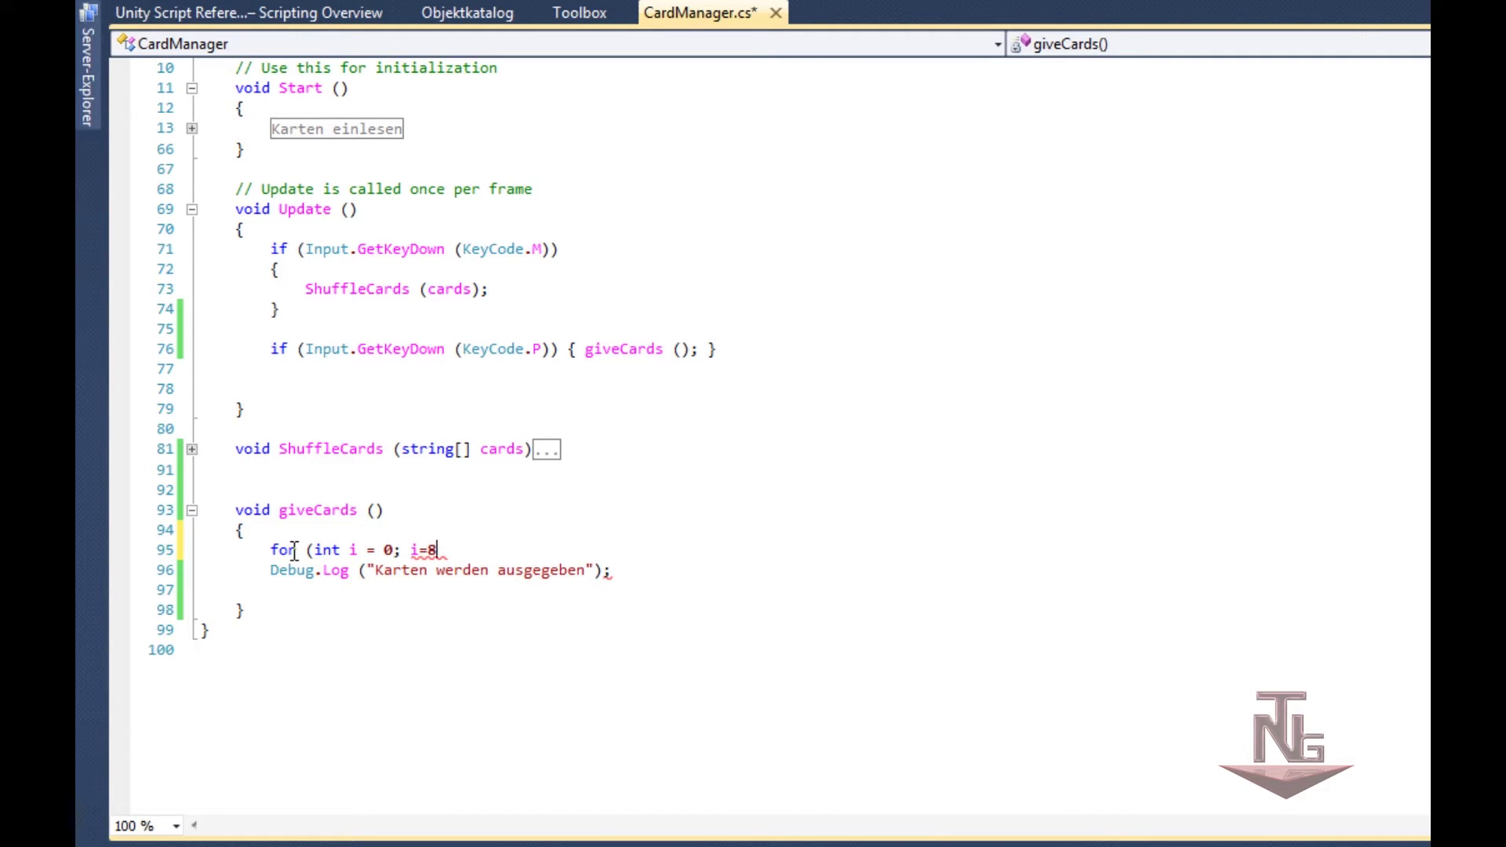
key("Left")
type("=")
key("Right")
type("; ")
type("i++)")
Step: Give the for loop an empty brace body above the Debug.Log line
key("Return")
type("{")
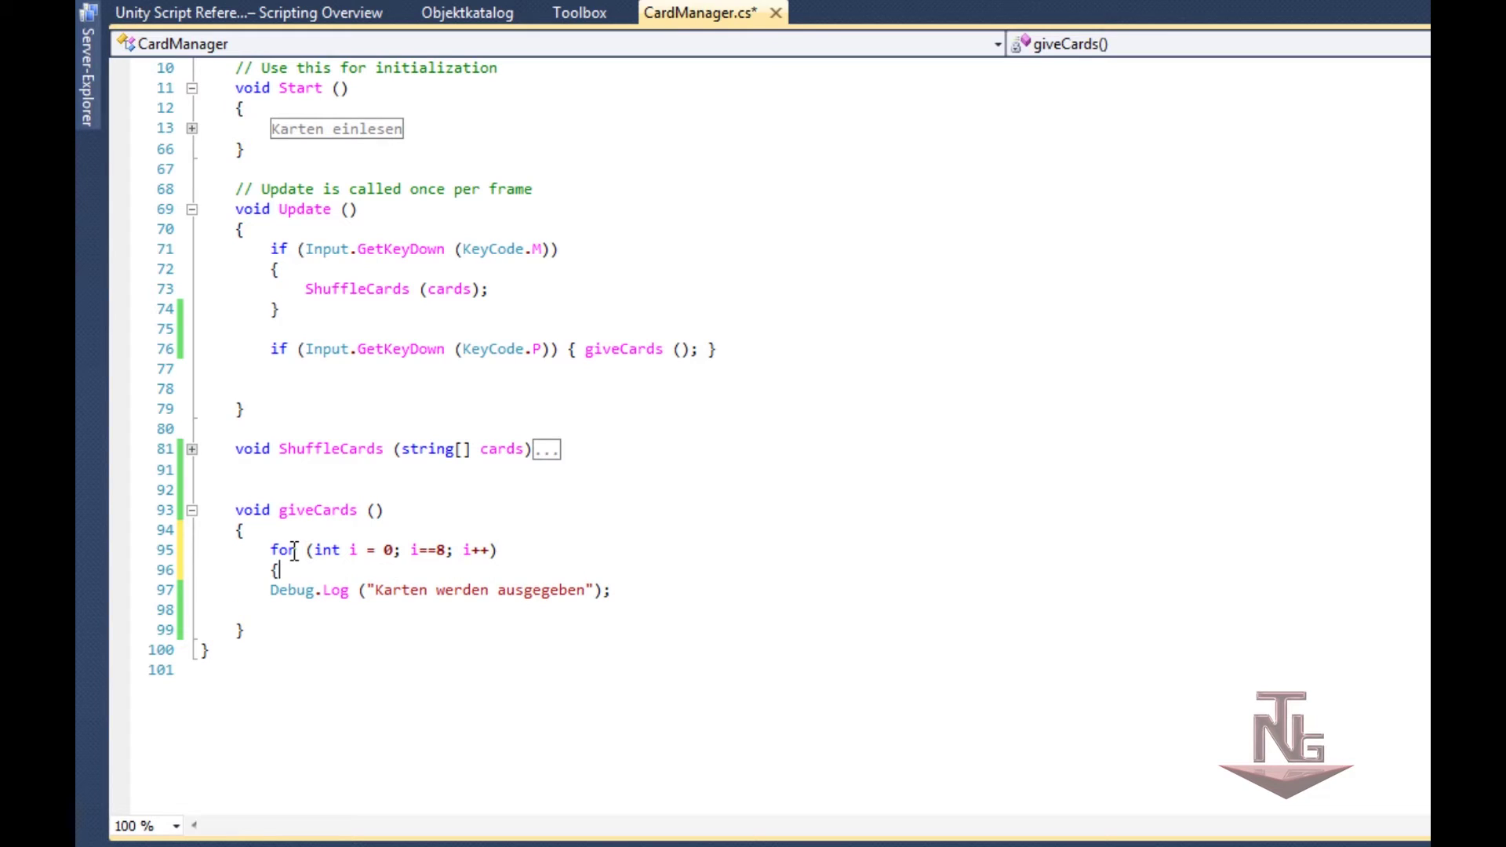
key("Return")
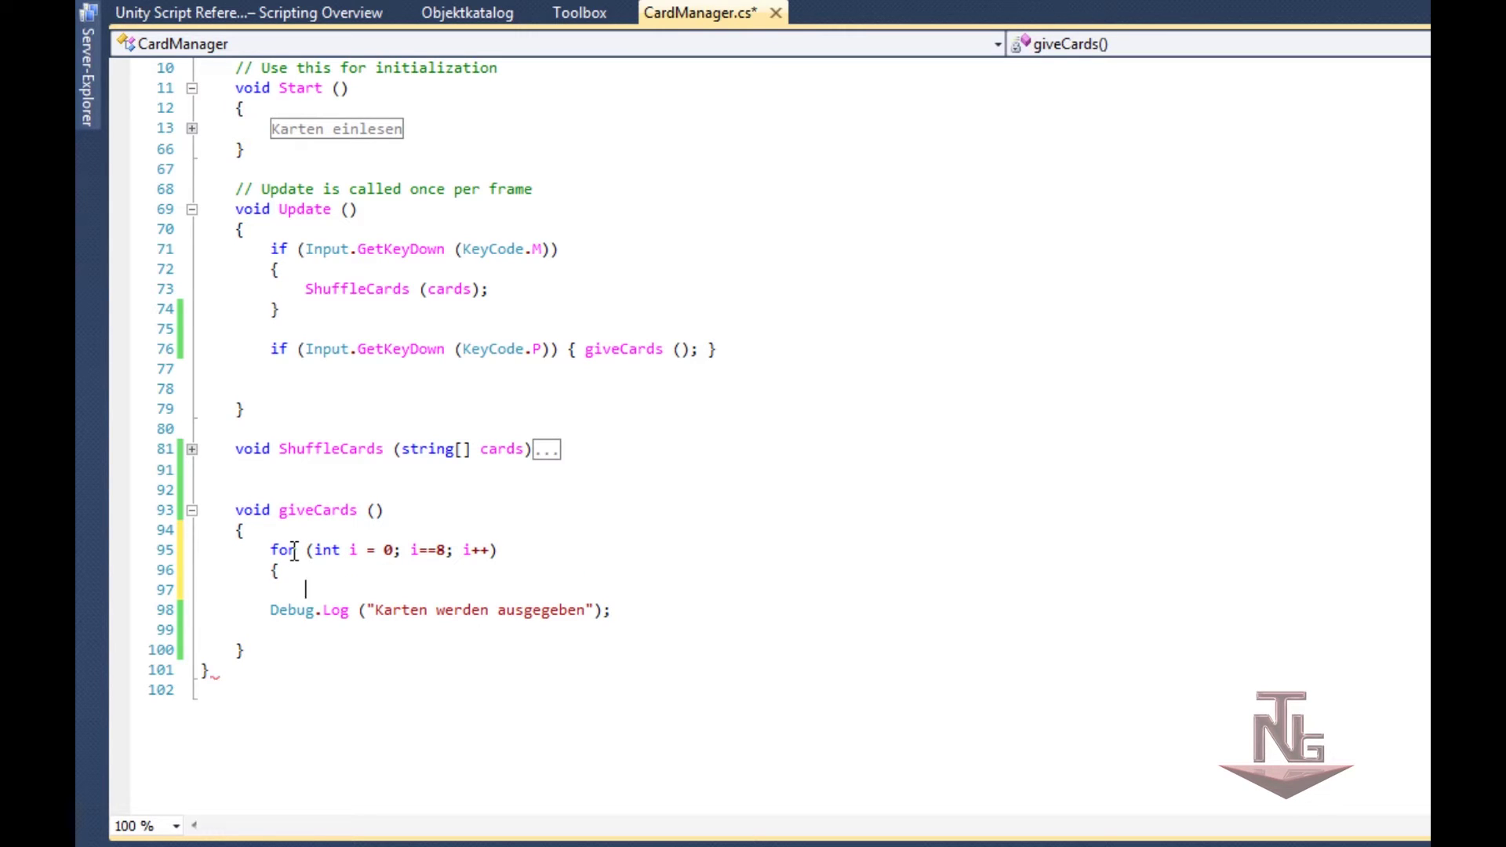
type("}")
key("Left")
key("Return")
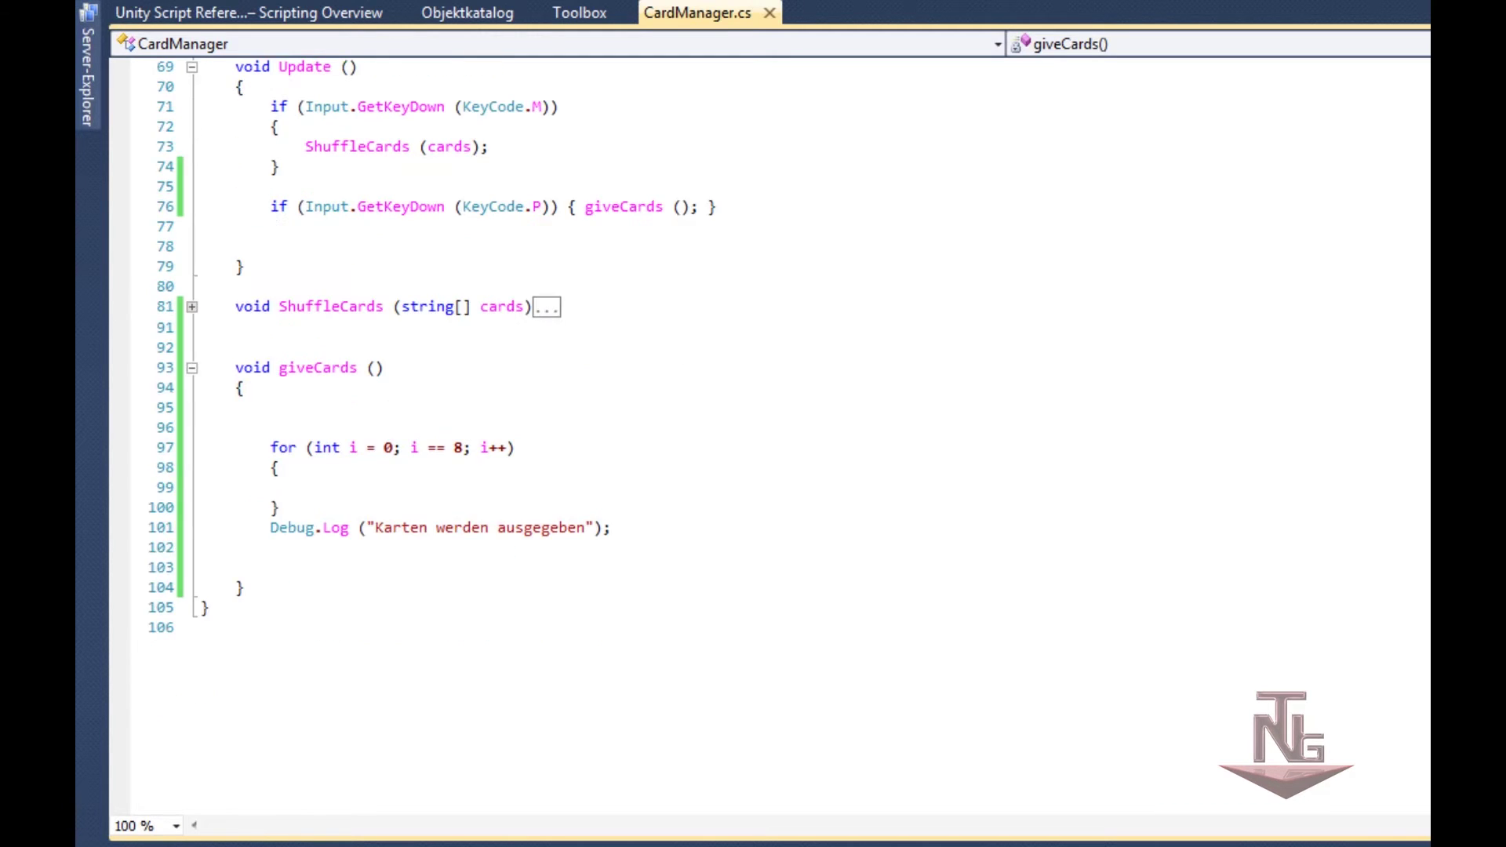
Step: Open an extra indented line inside the for loop body
left_click(625, 497)
scroll(353, 487, "down", 2)
scroll(377, 486, "up", 2)
left_click(394, 473)
left_click(339, 485)
key("Return")
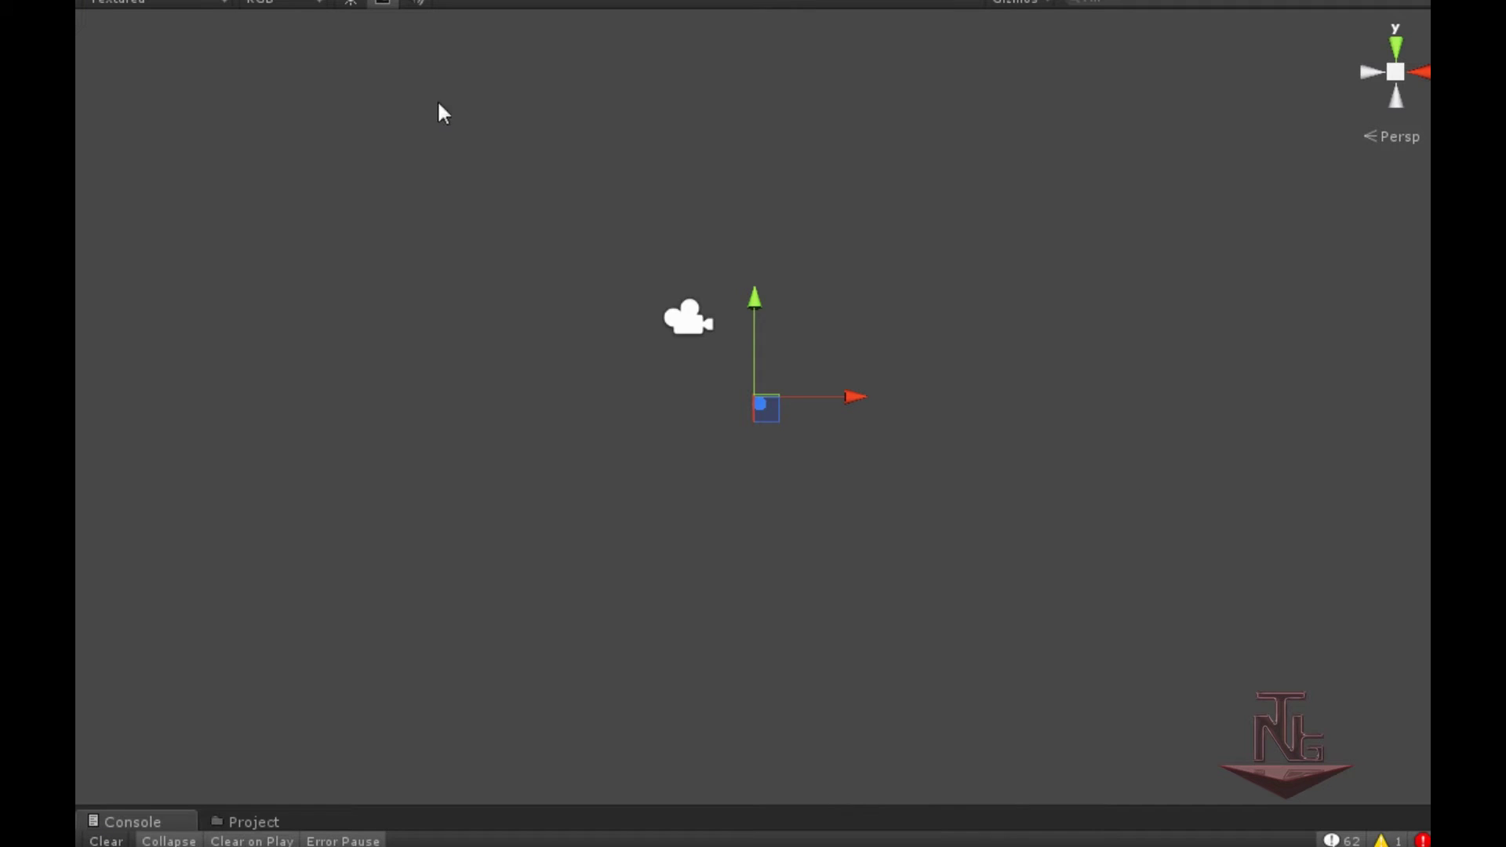
Step: Play the Unity scene to check the Poker Table, Enemy and Player card labels, then return to Visual Studio
left_click_drag(746, 497, 675, 432)
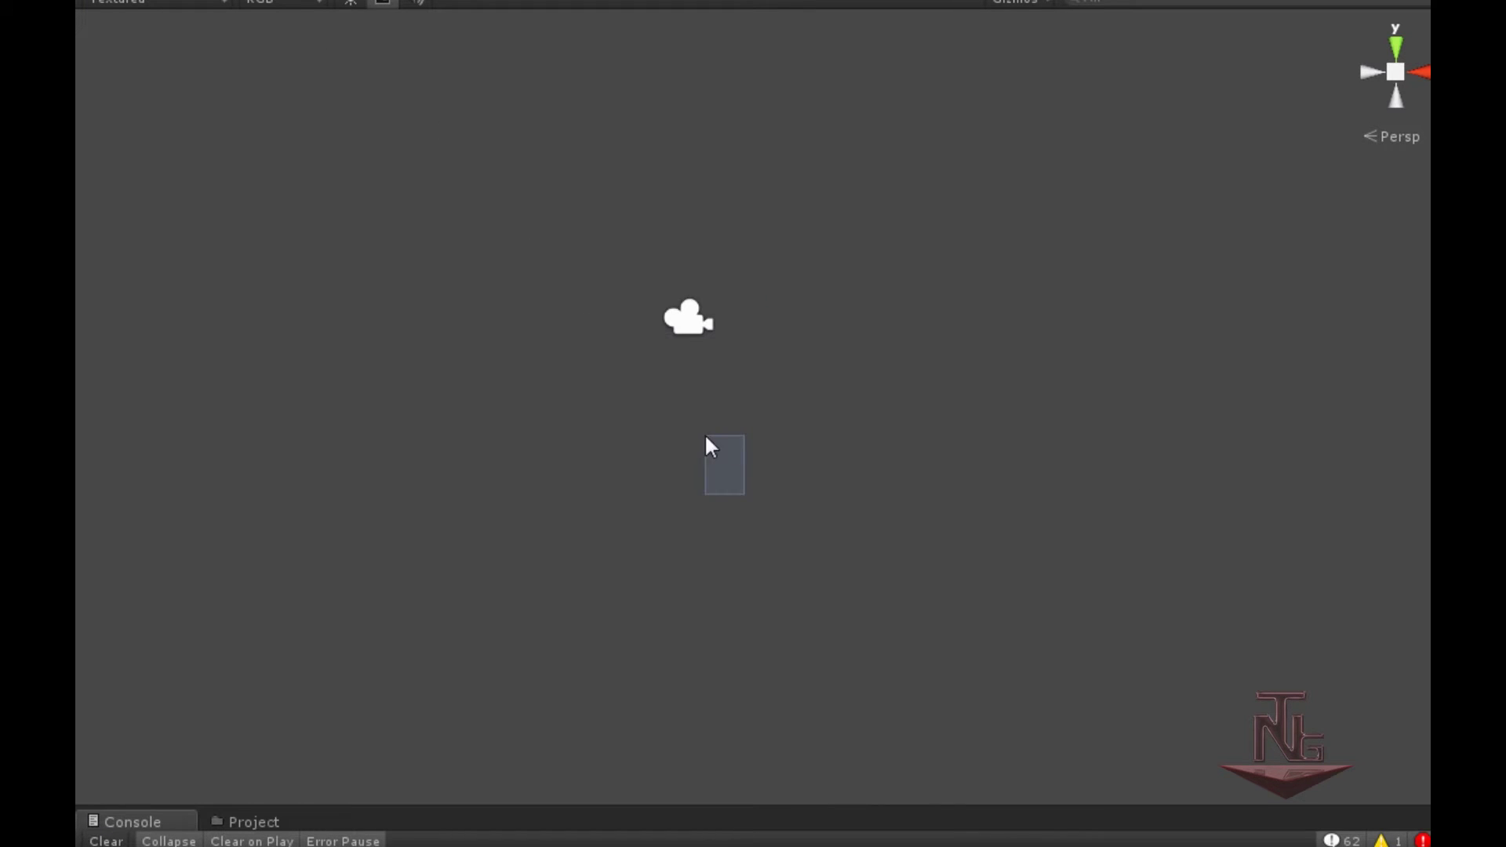
left_click(380, 1)
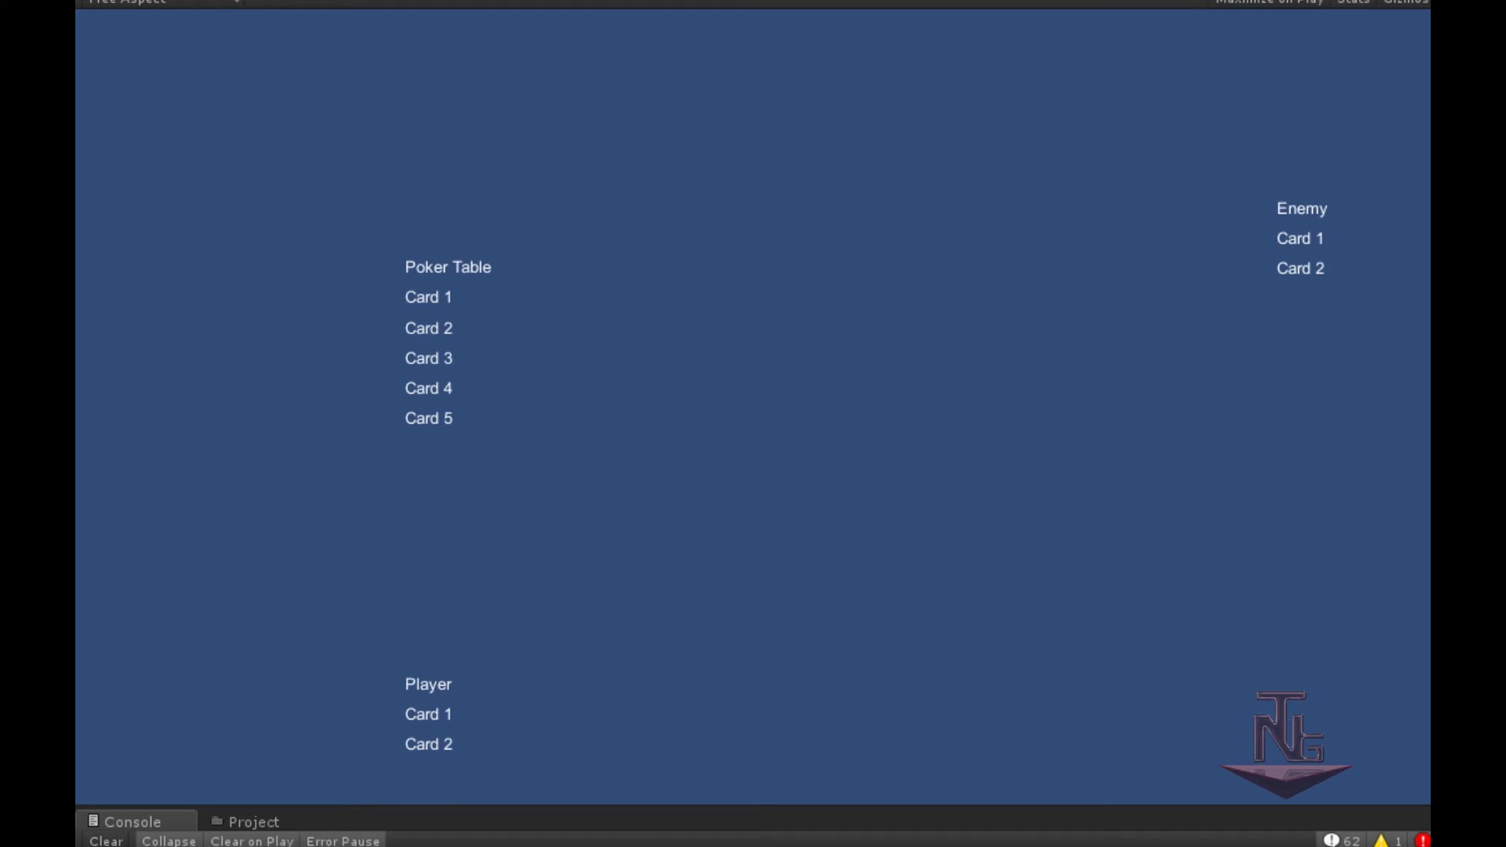
left_click(114, 1)
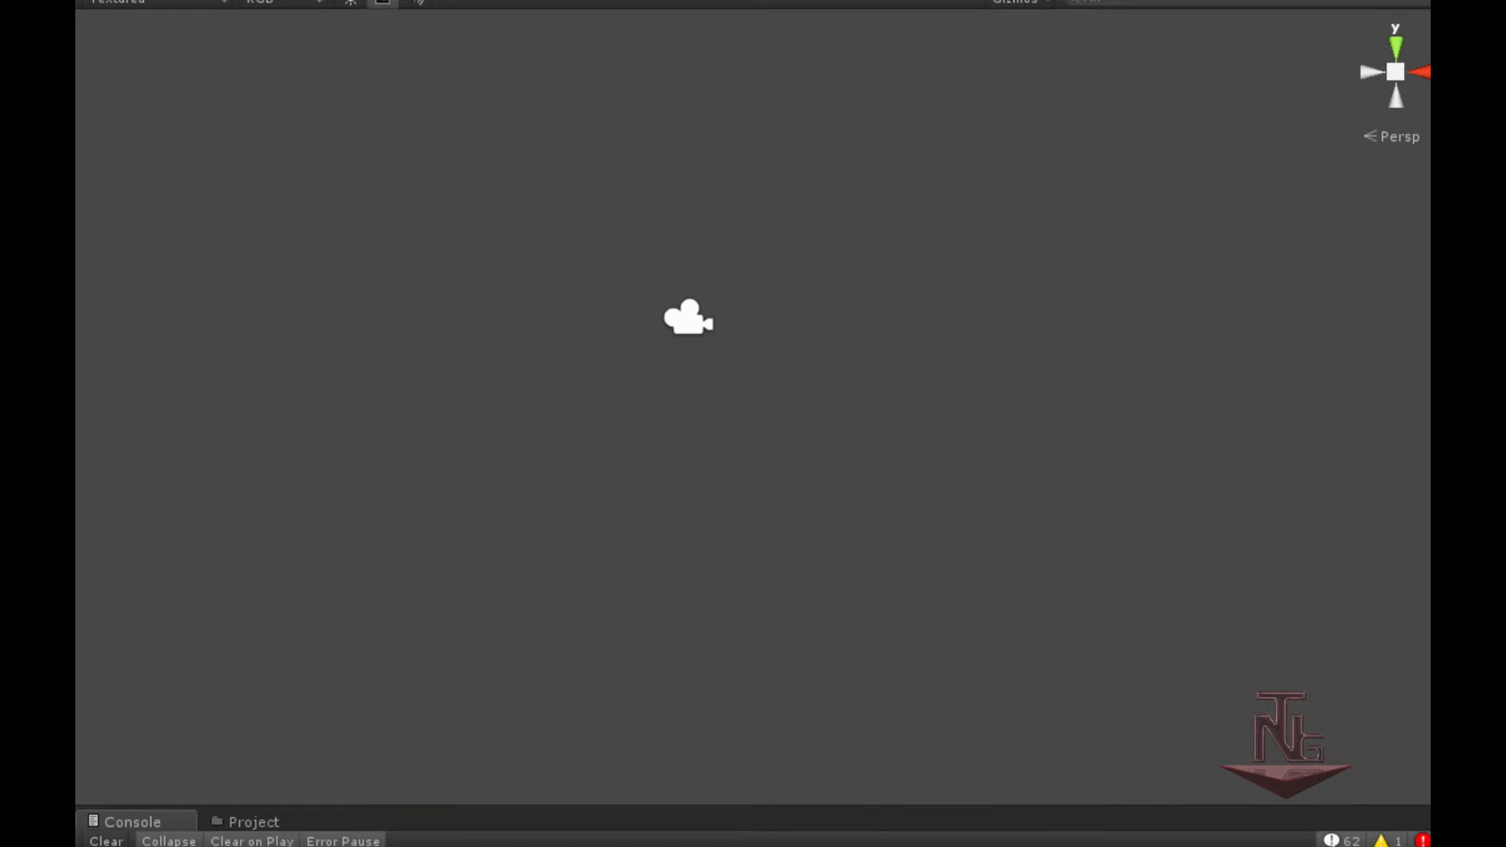
key("alt+Tab")
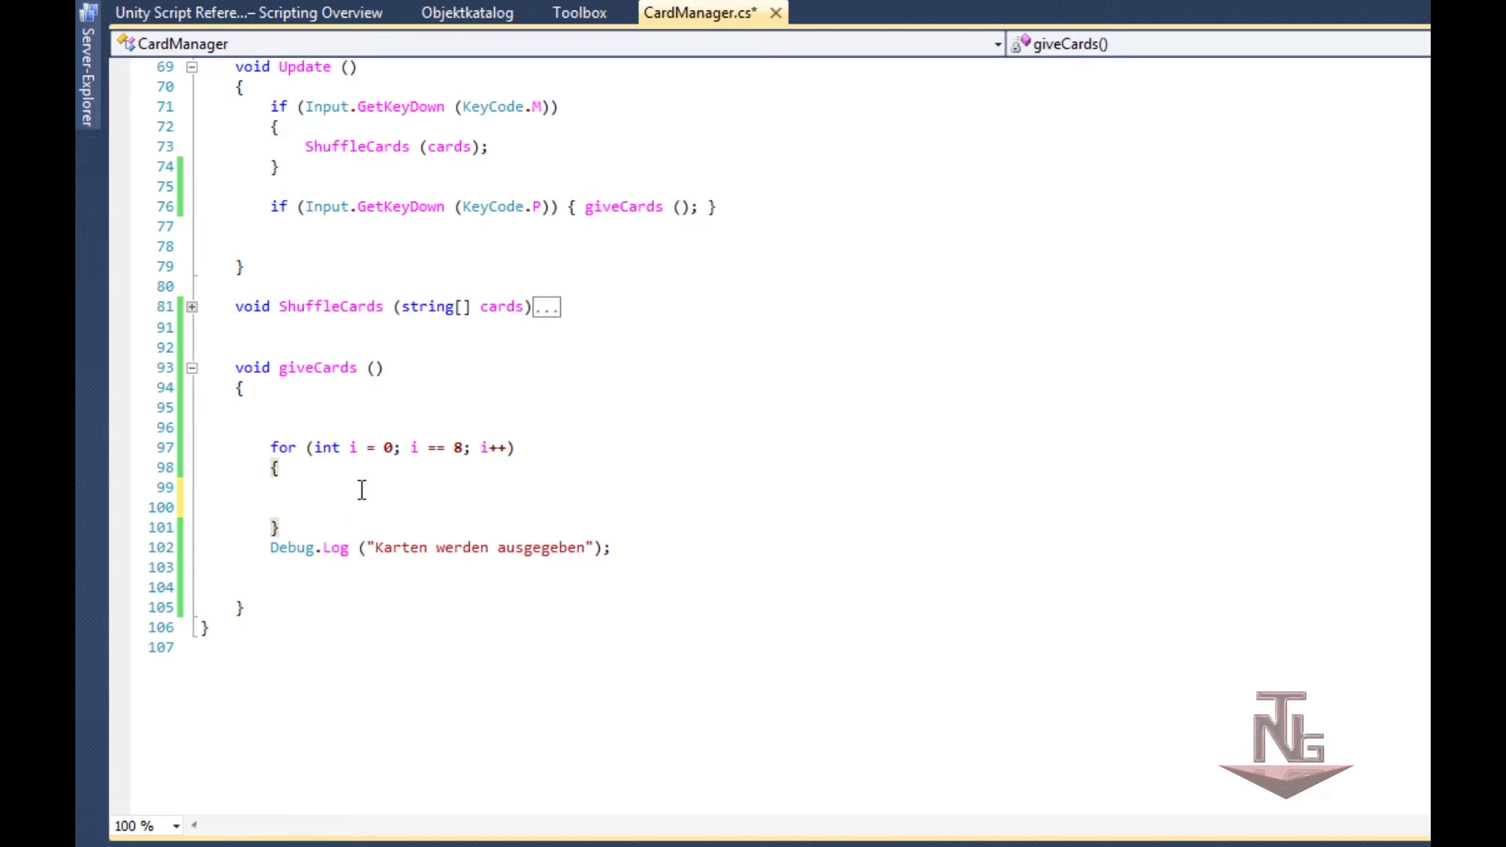
Step: Start an if (i <= 1) { block inside the for loop
left_click(361, 489)
type("if (")
type("i")
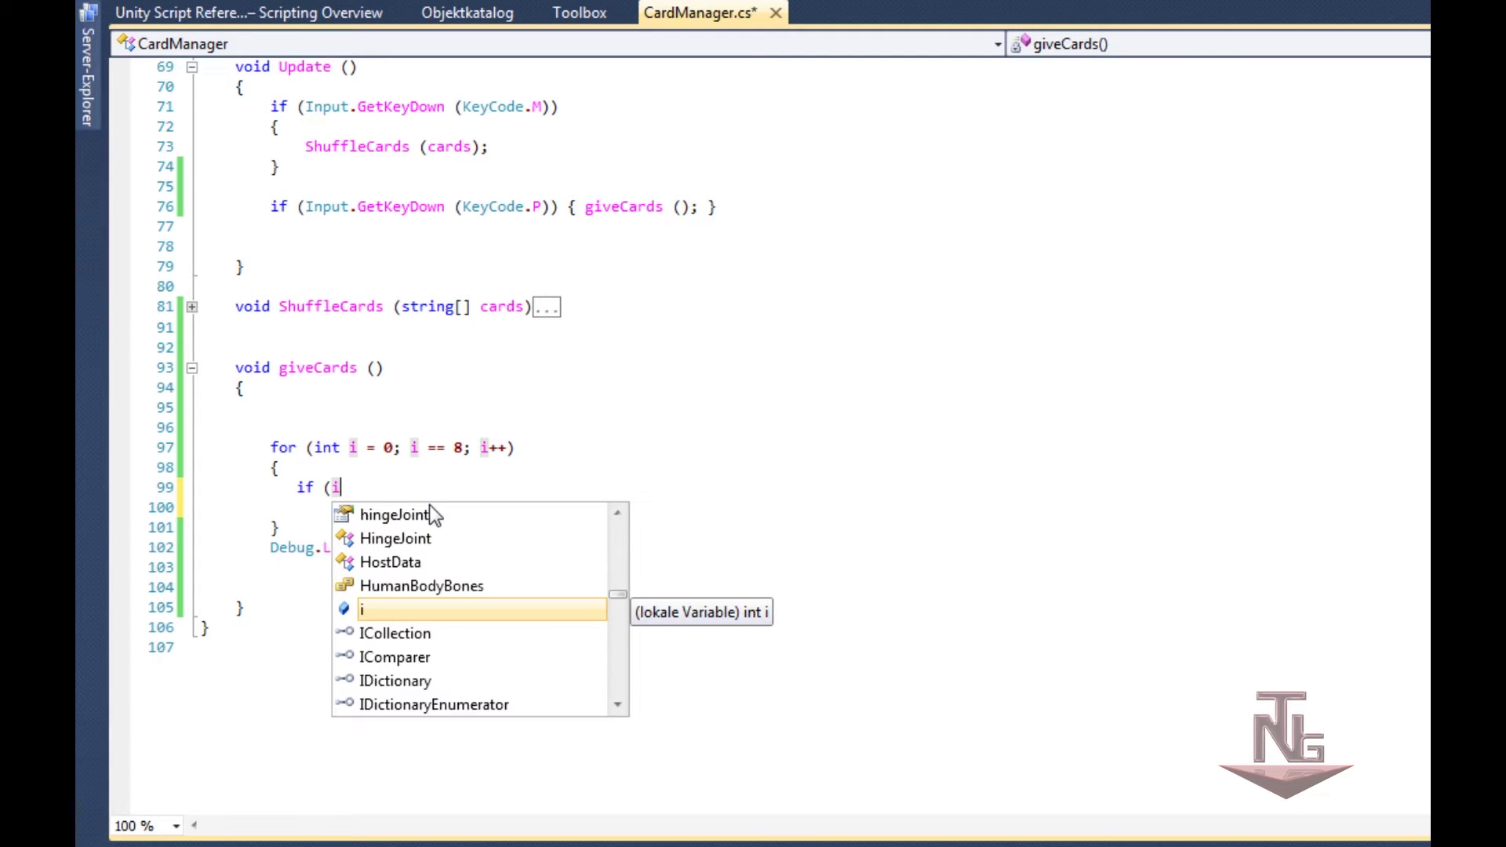
type(" <=")
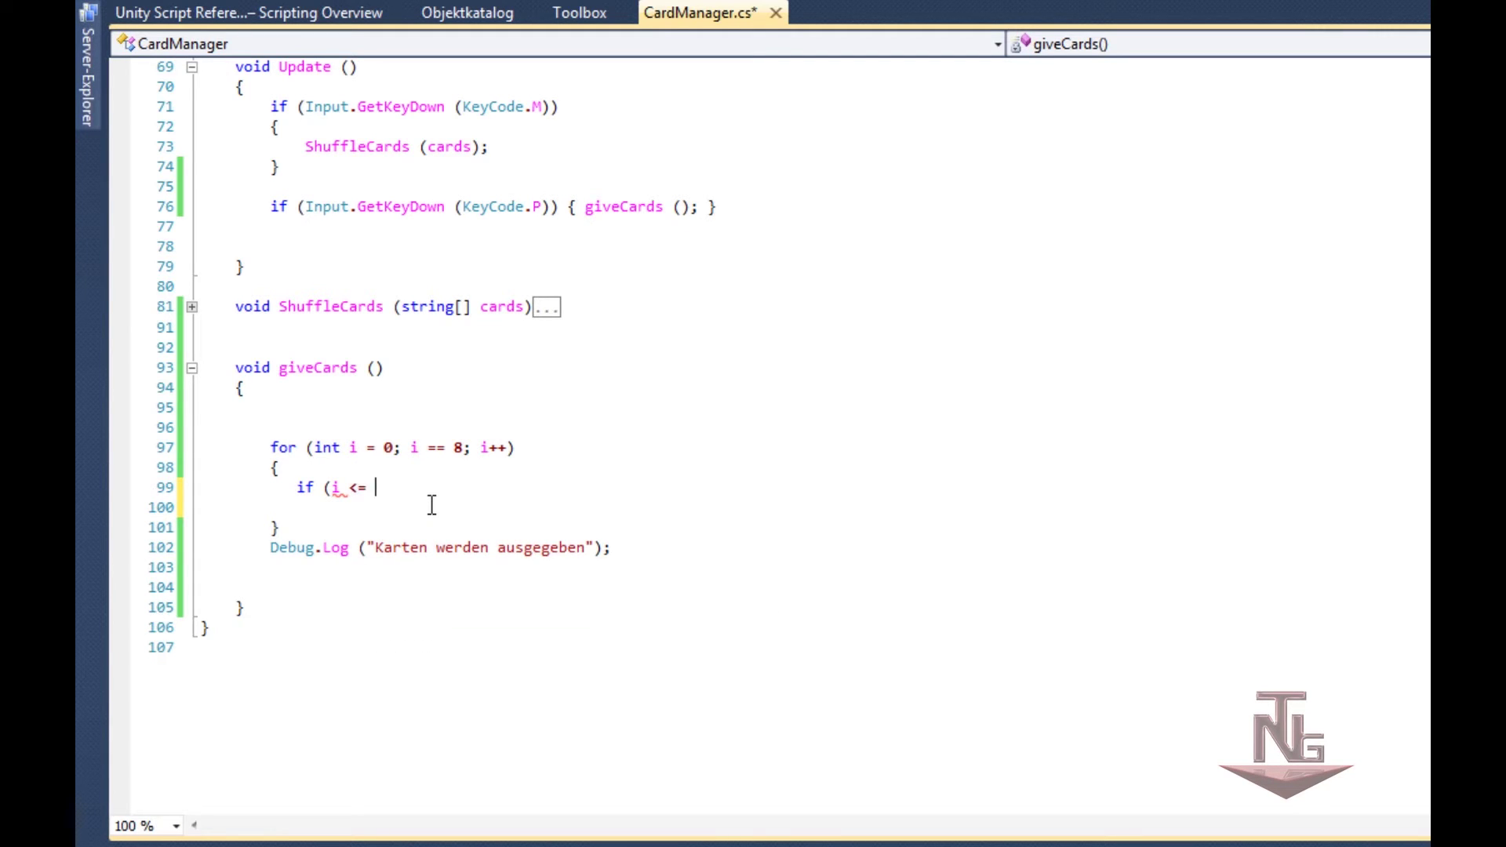
type(" 1")
type(")")
type(" { ")
type("g")
key("BackSpace")
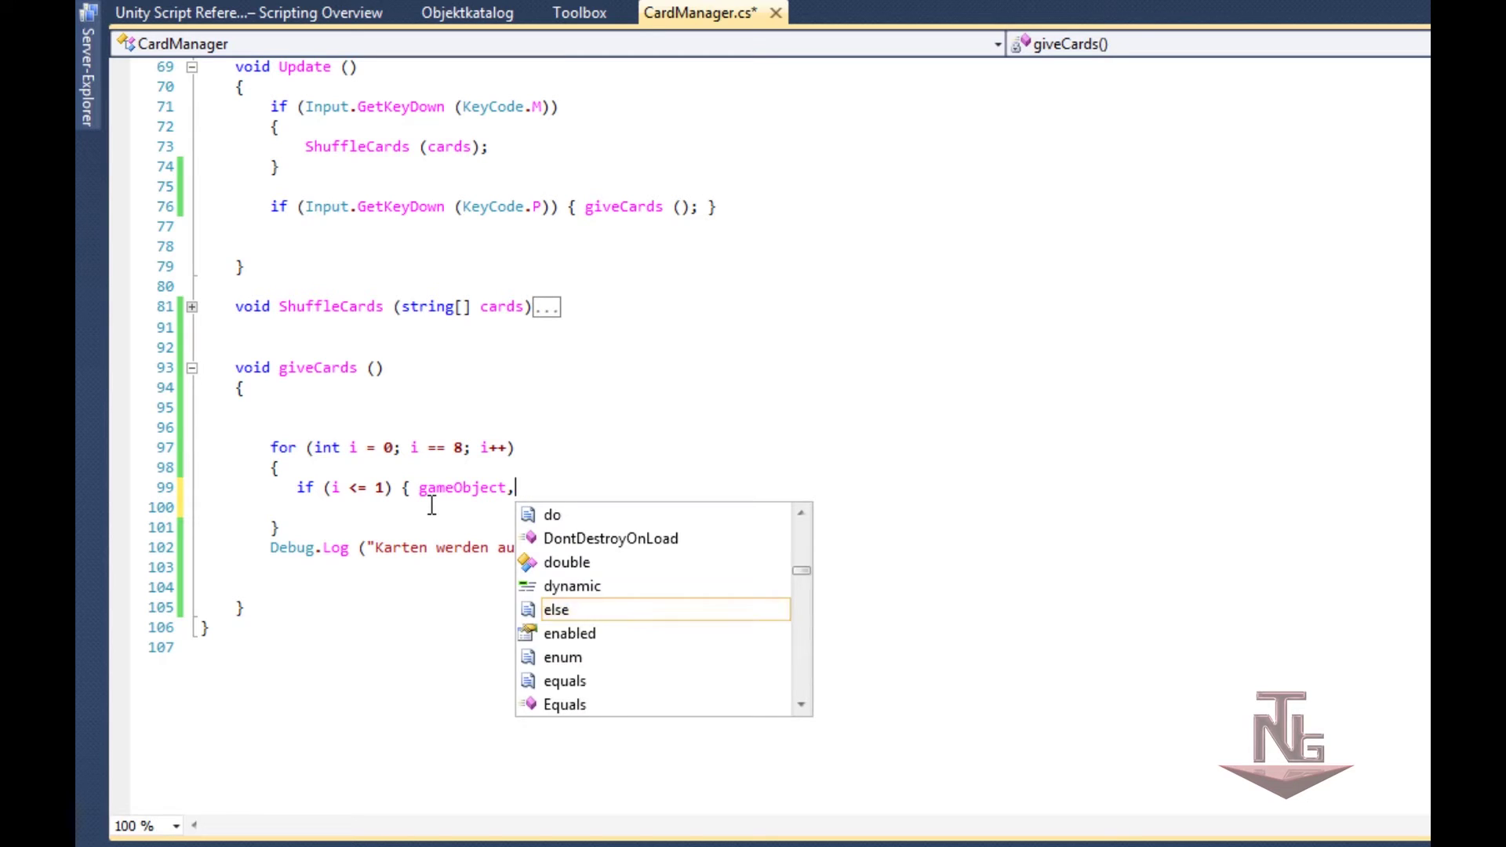
key("BackSpace")
key("shift+Home")
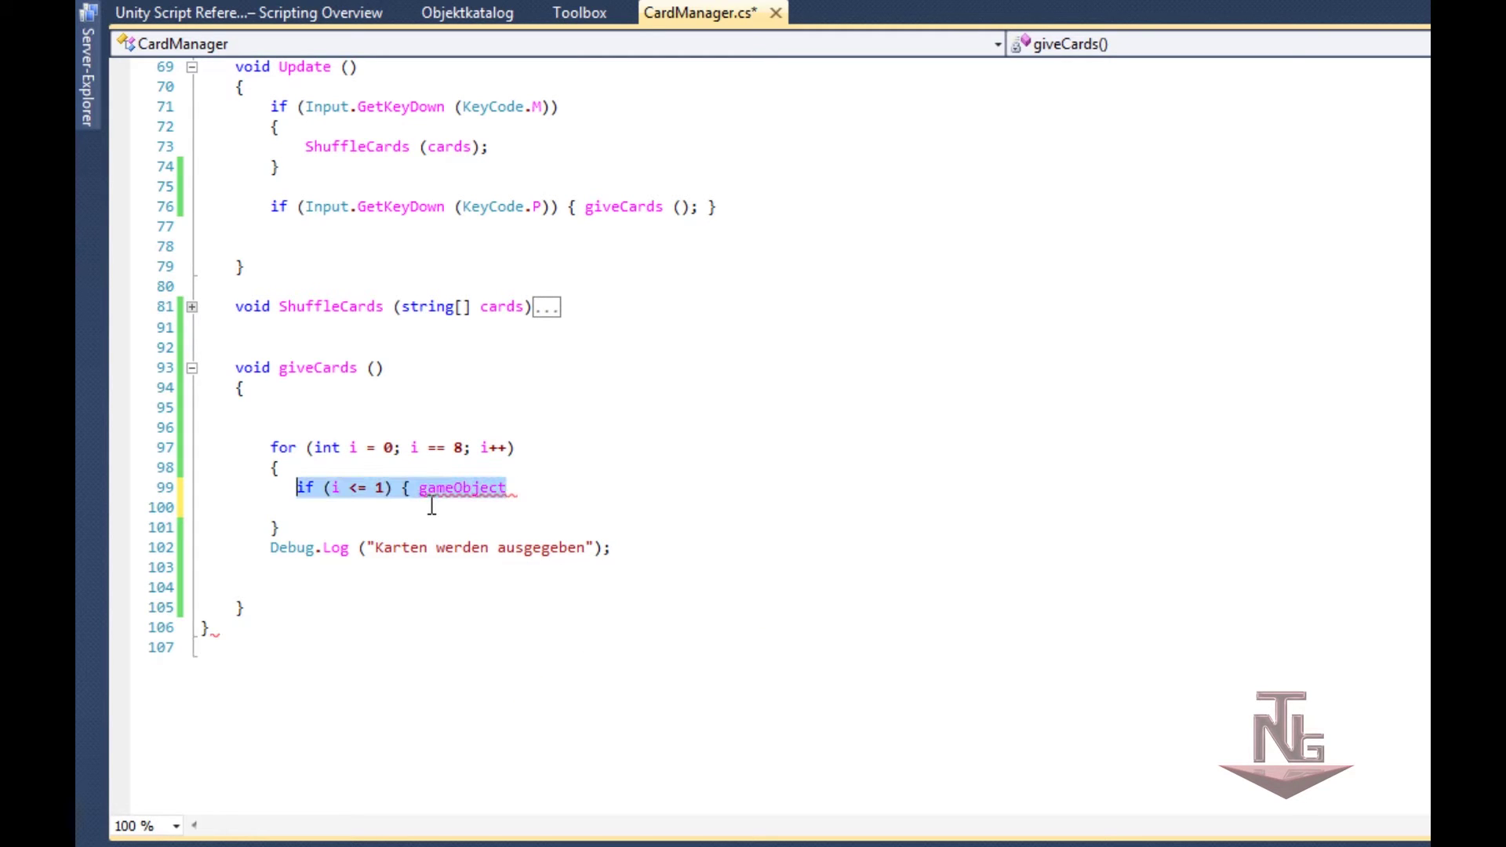
key("shift+Right")
key("shift+Right")
key("shift+Right")
key("shift+Right")
key("shift+Right")
key("shift+Right")
key("shift+Right")
key("shift+Right")
key("shift+Right")
key("shift+Right")
key("shift+Right")
key("shift+Right")
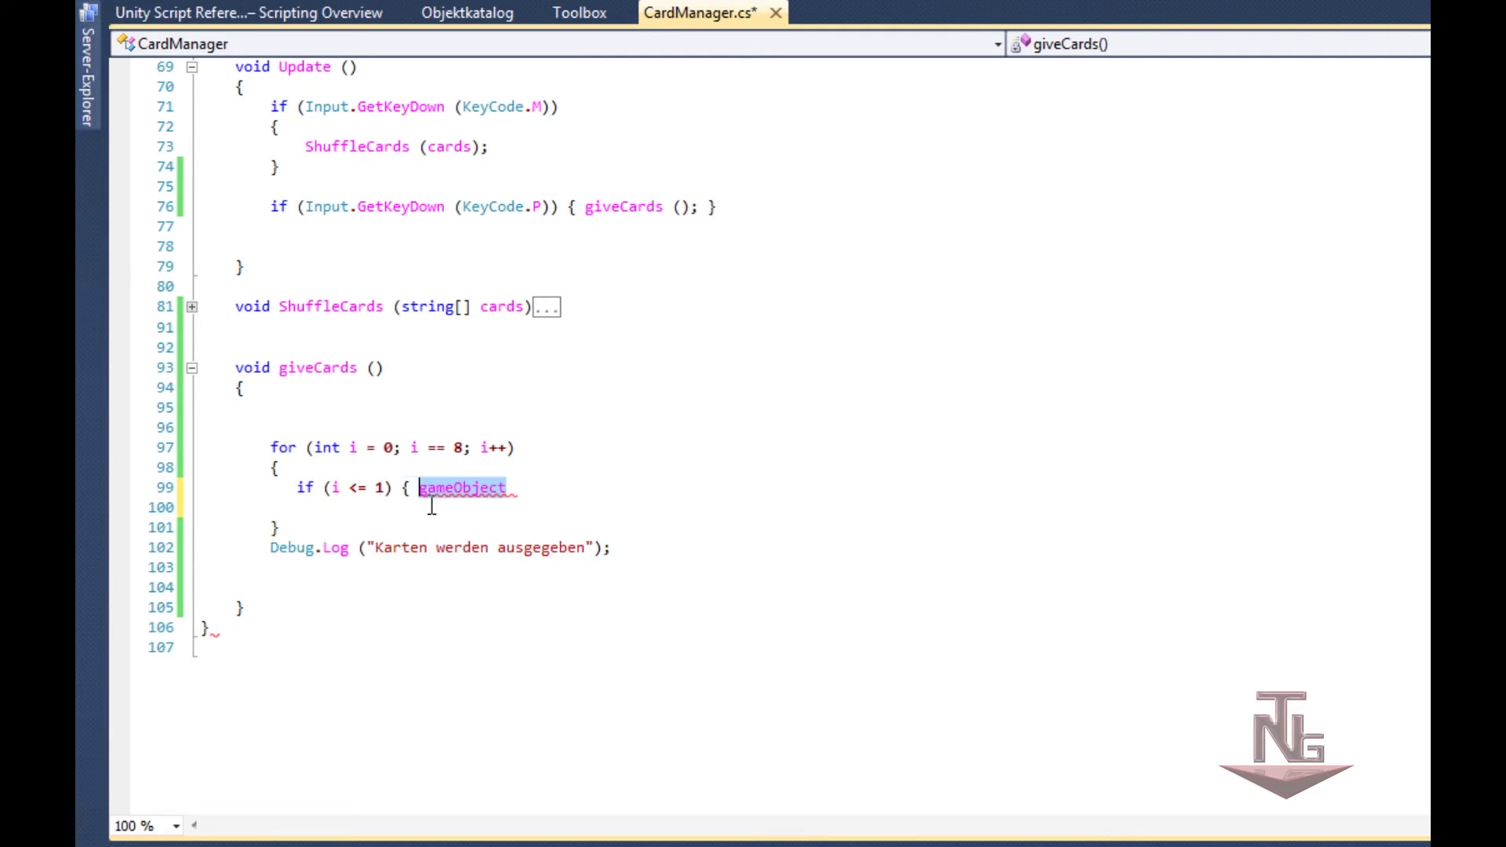
Step: Begin the call GameObject.Find("P_Card " inside the if block
type("gam")
key("Down")
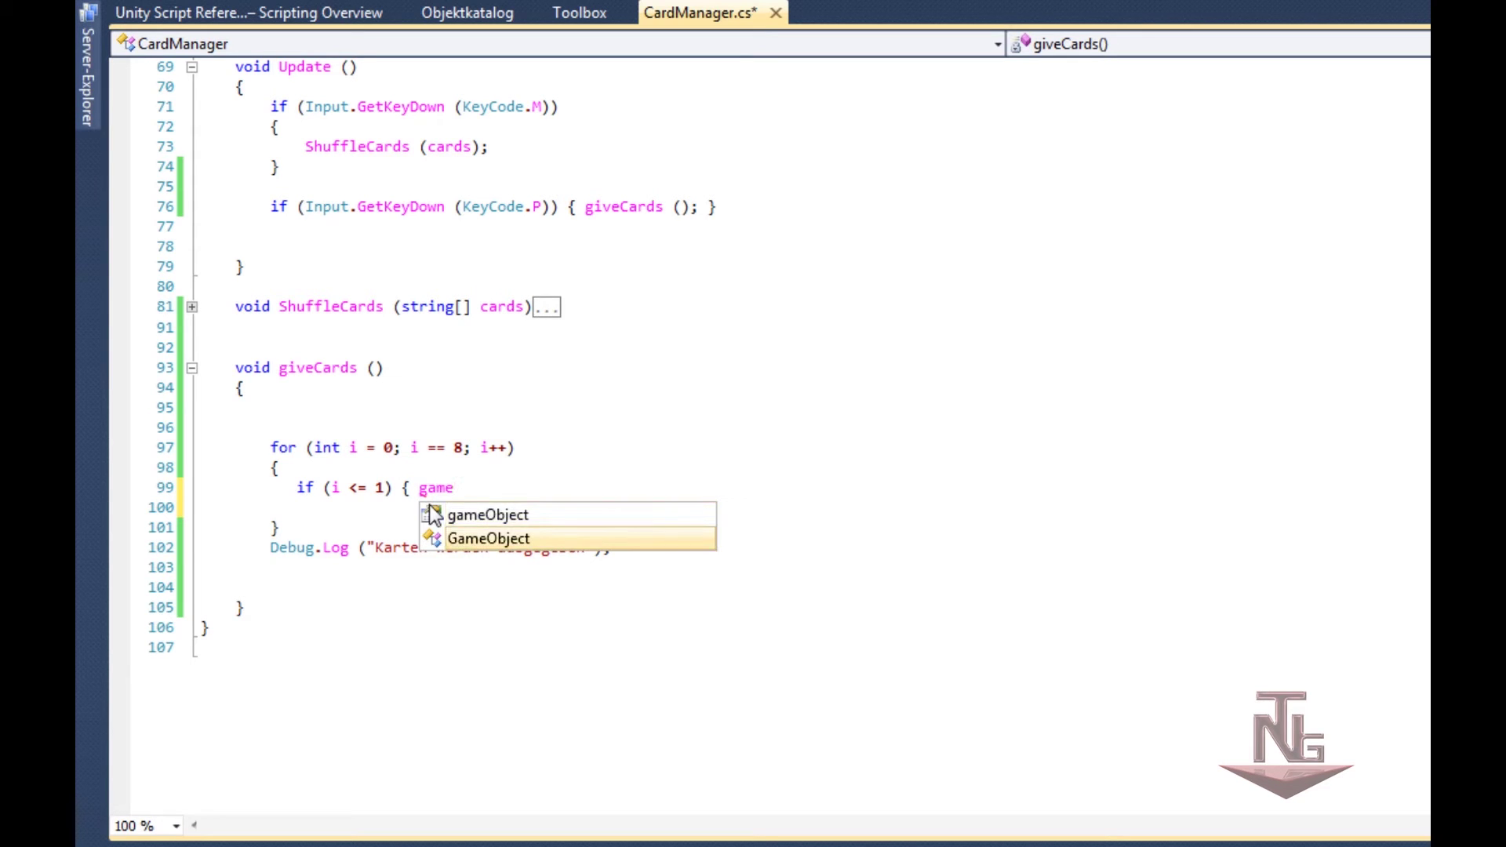
type(".Fin")
key("Tab")
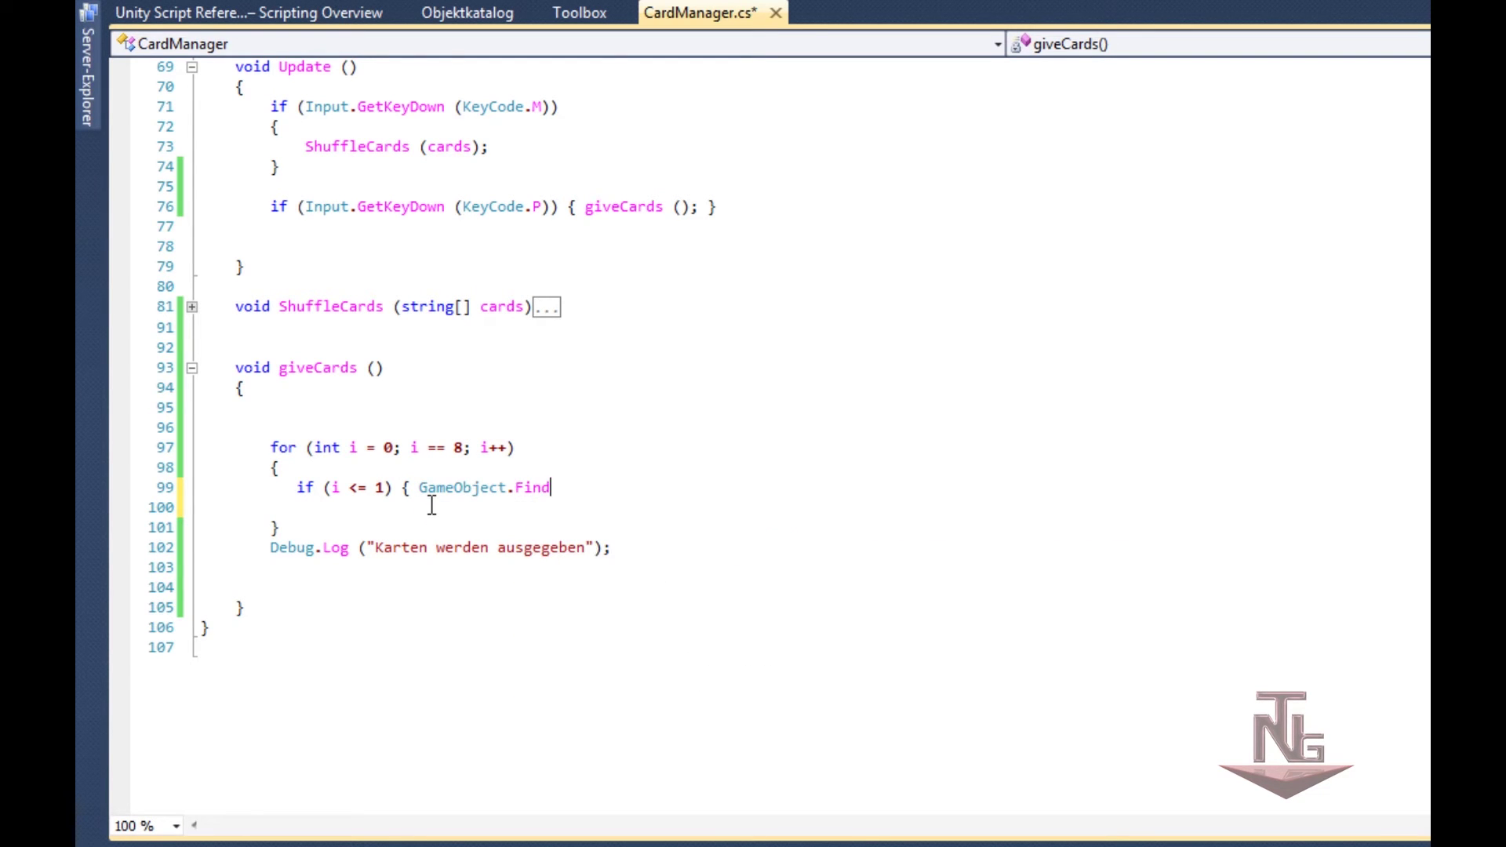
type("(")
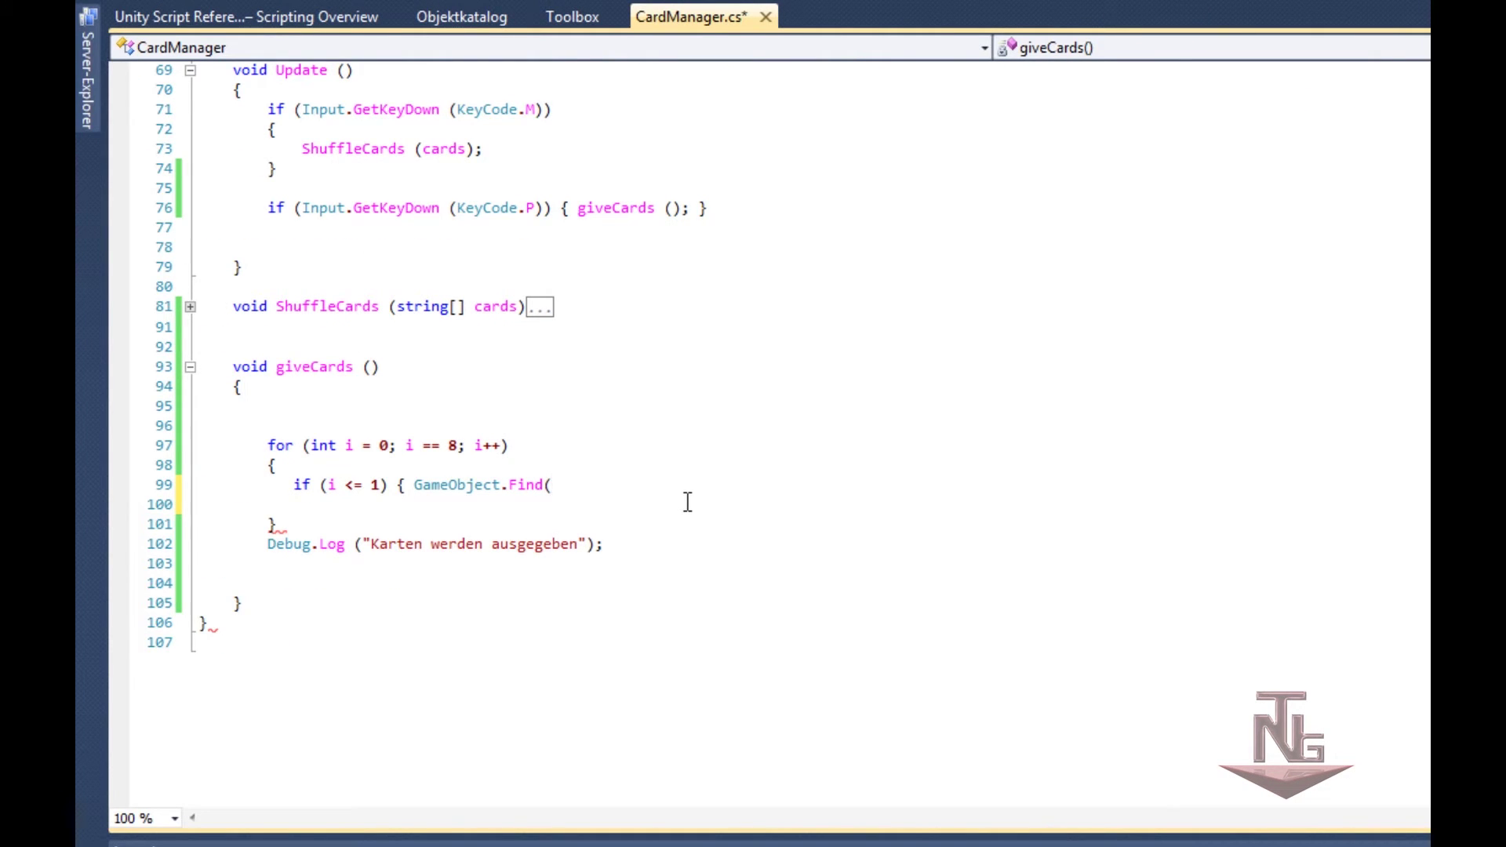
key("ctrl+space")
type("\"")
type("P")
type("_Car")
type("d")
type(" \" ")
type("i")
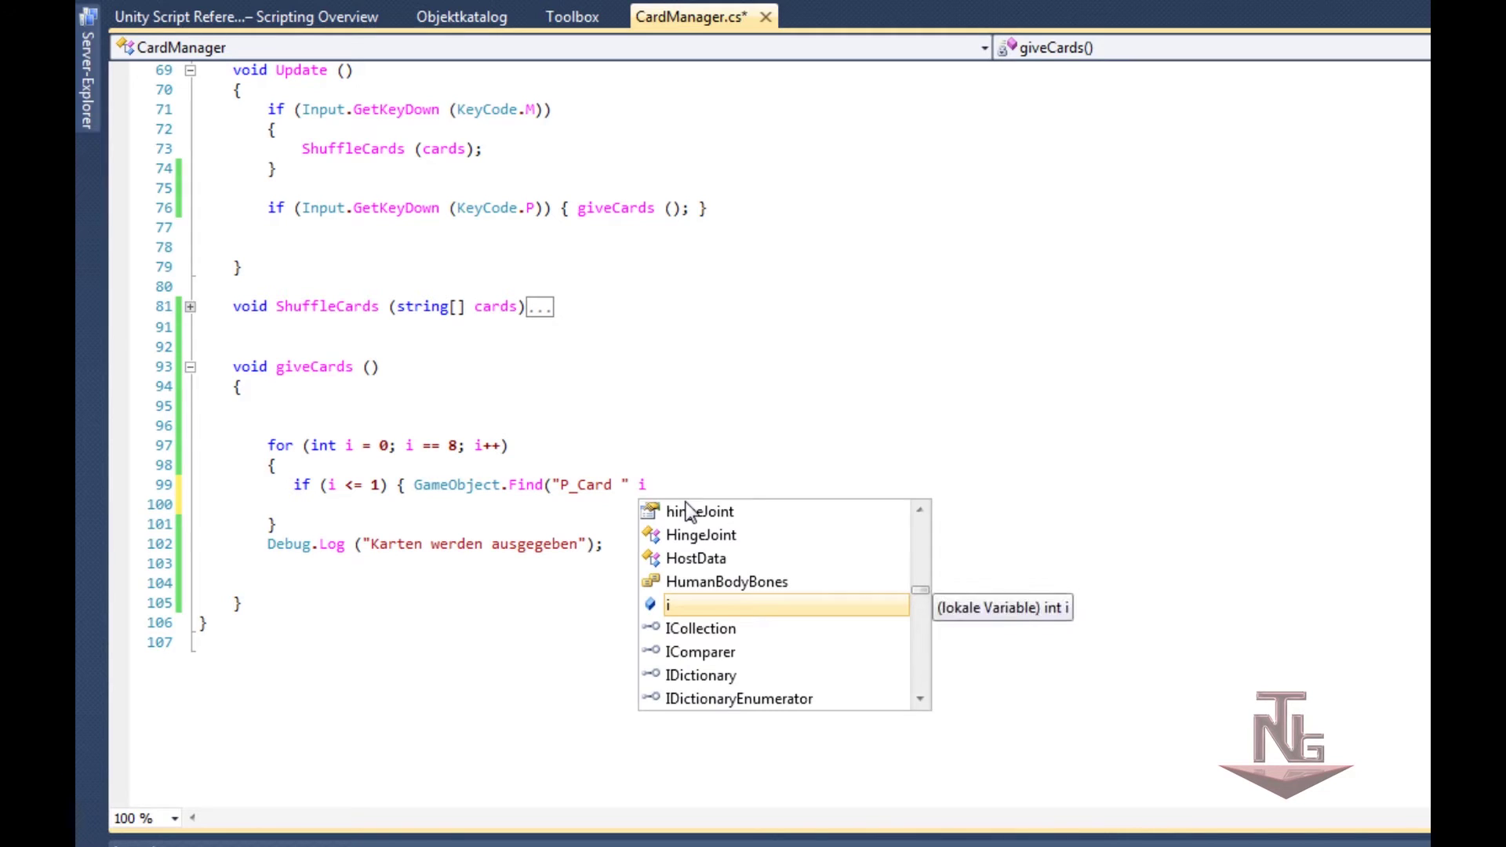
Step: Declare GameObject PlayerCards = GameObject.Find("P_Card " + (i+1)) on line 99
key("BackSpace")
type("+ (")
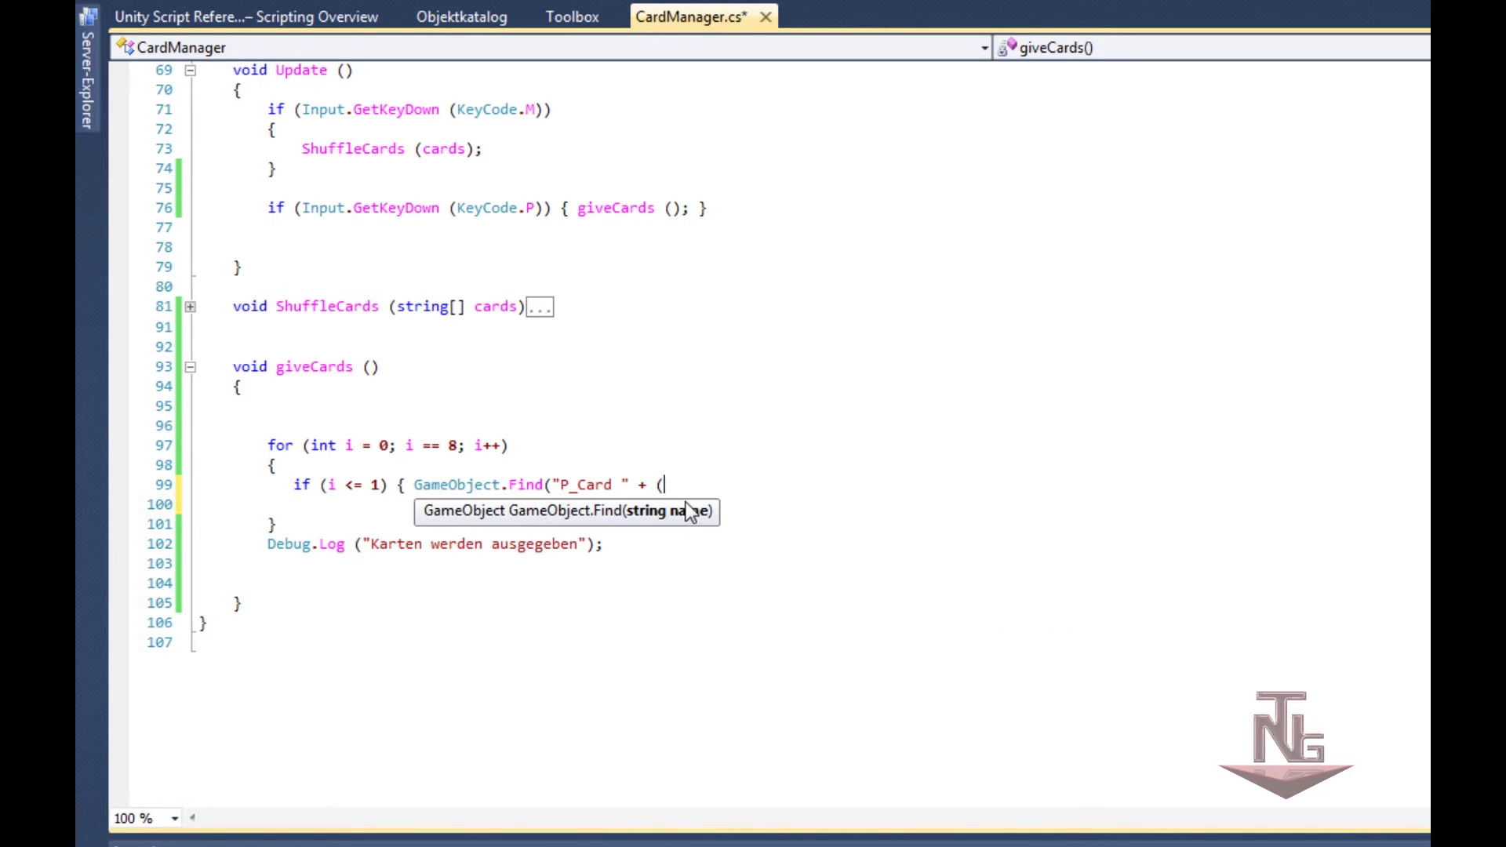
type("i+1)")
type(")")
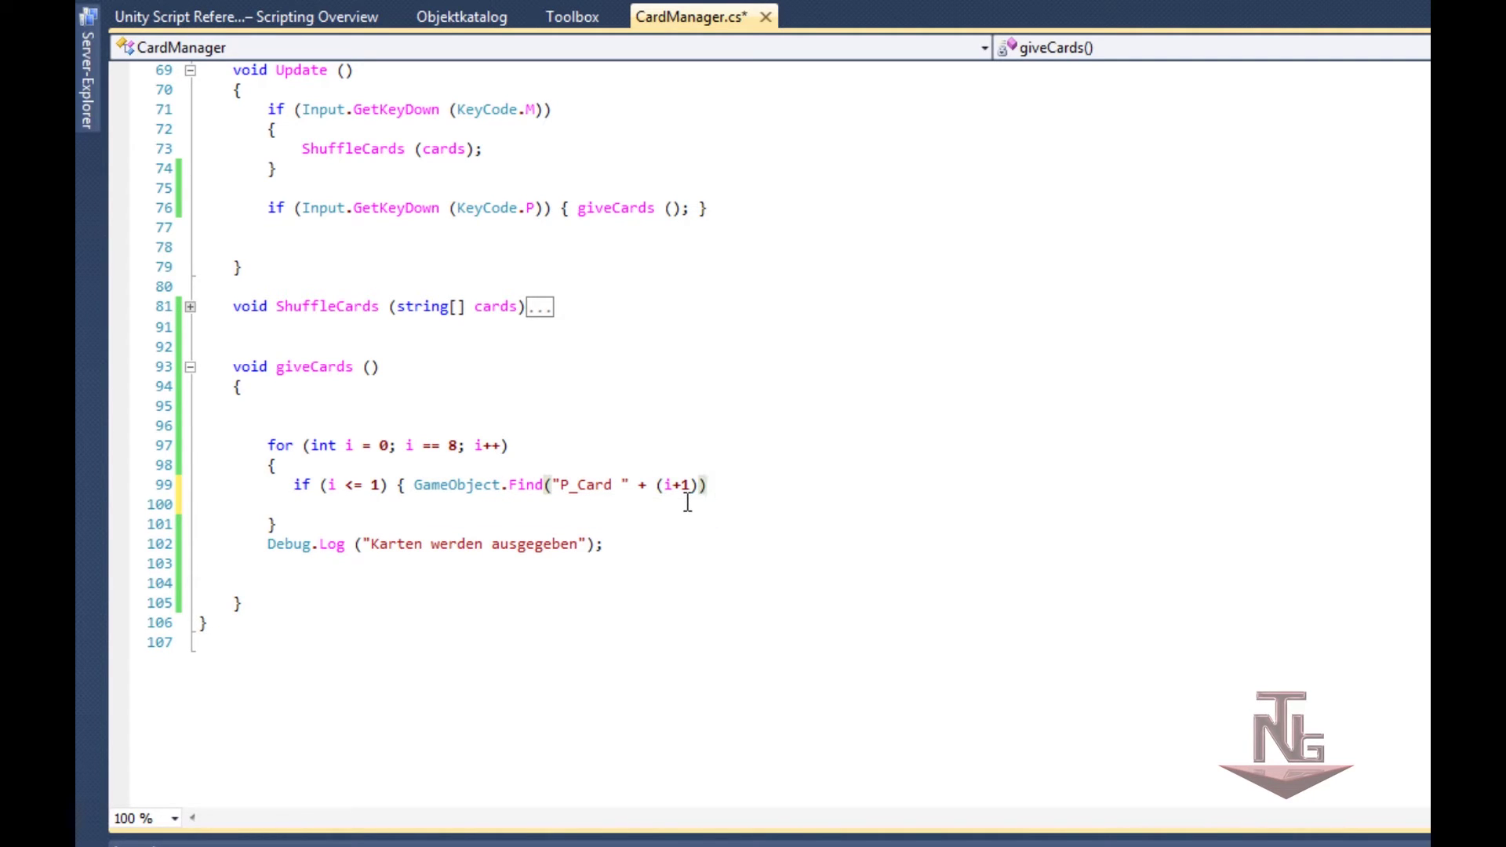
key("Left")
key("Left")
key("Left")
key("Left")
key("Left")
key("Left")
key("Left")
key("Left")
type("gam")
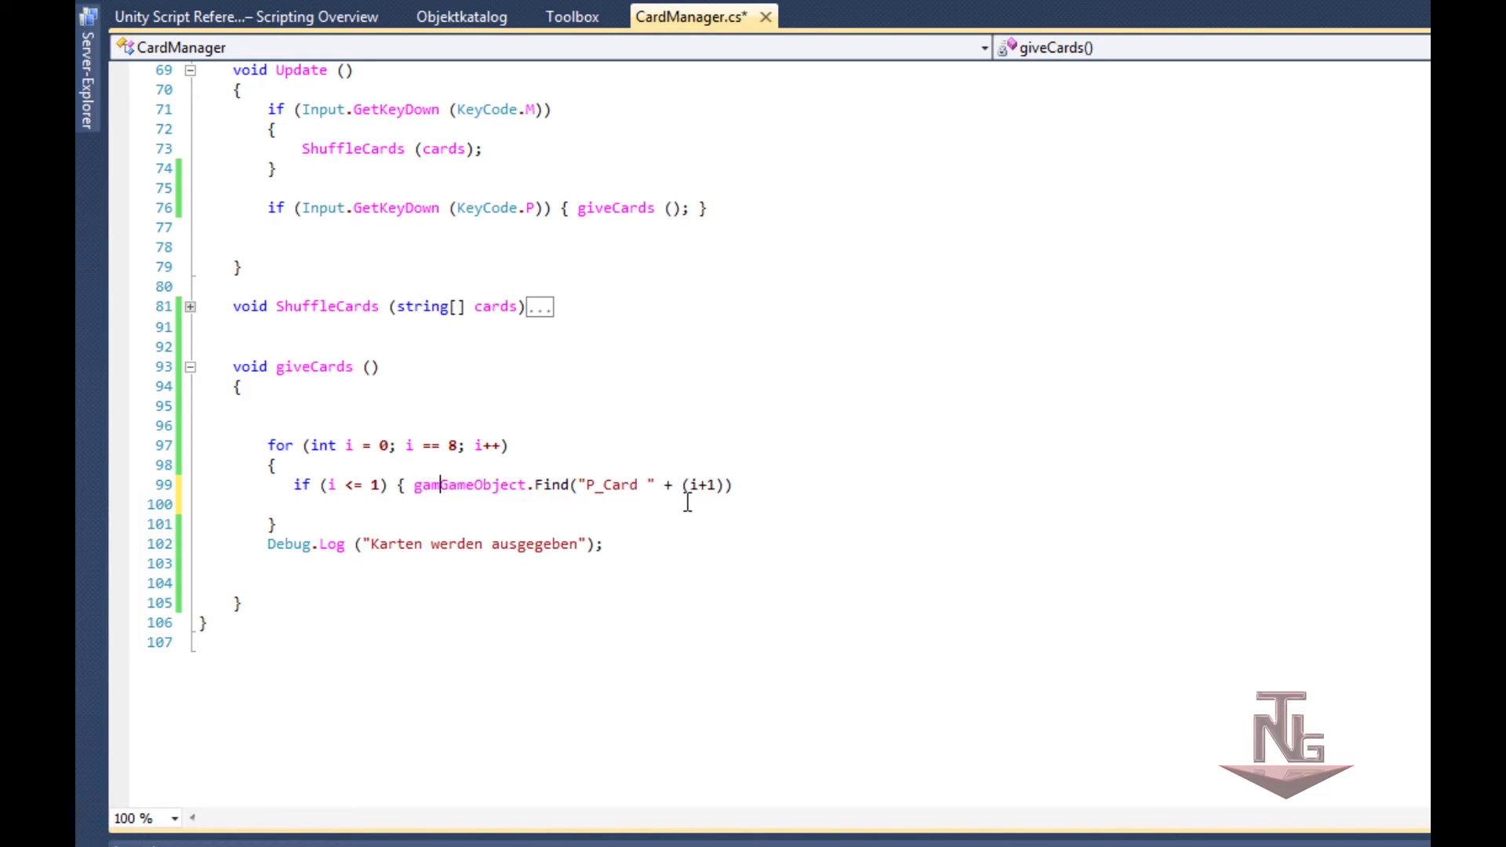
type("e")
key("Left")
key("ctrl+space")
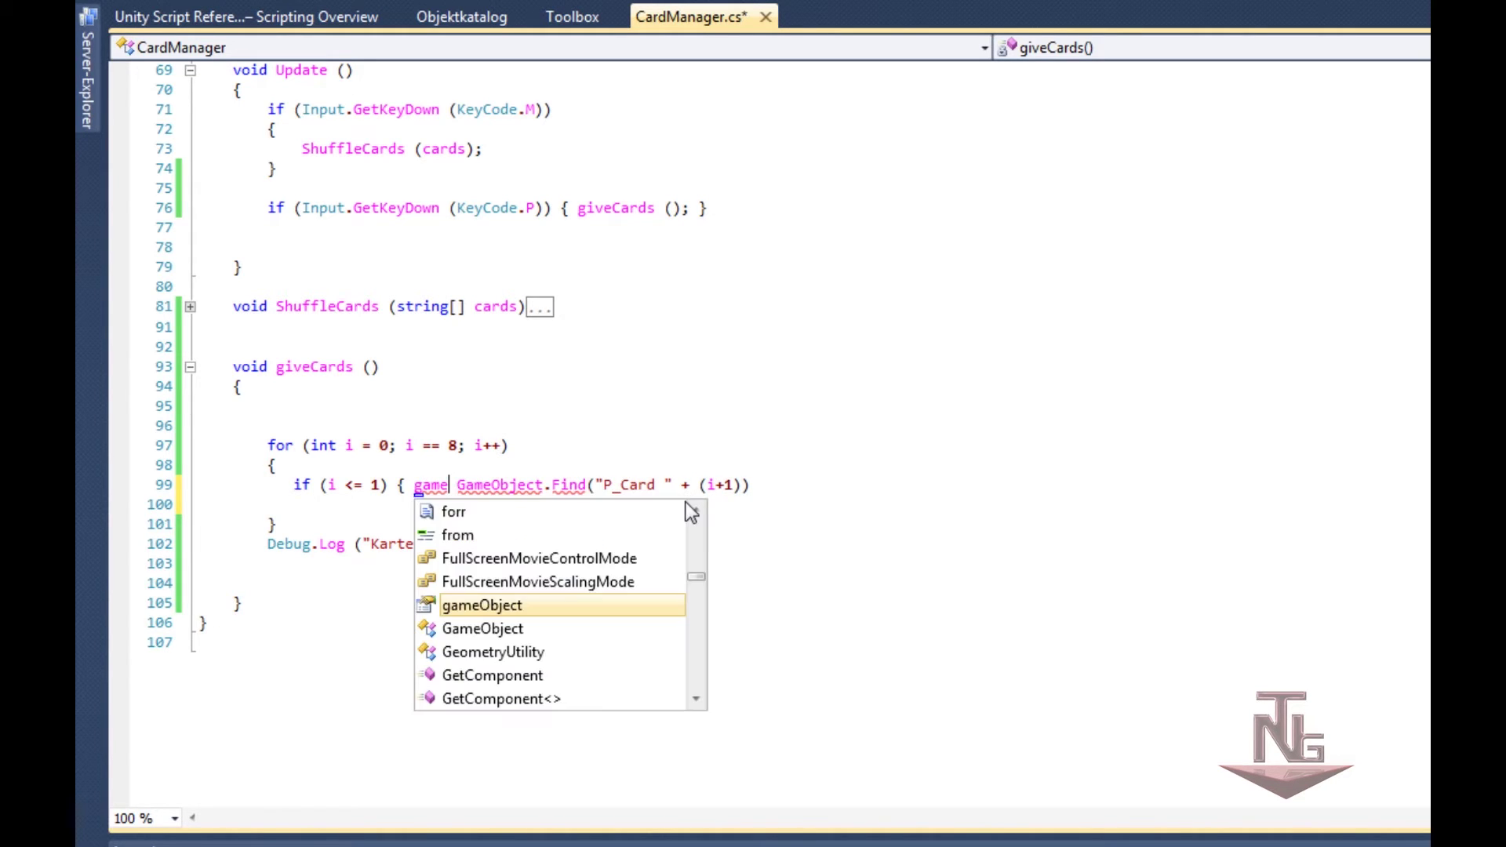
key("Down")
key("Tab")
type("Pla")
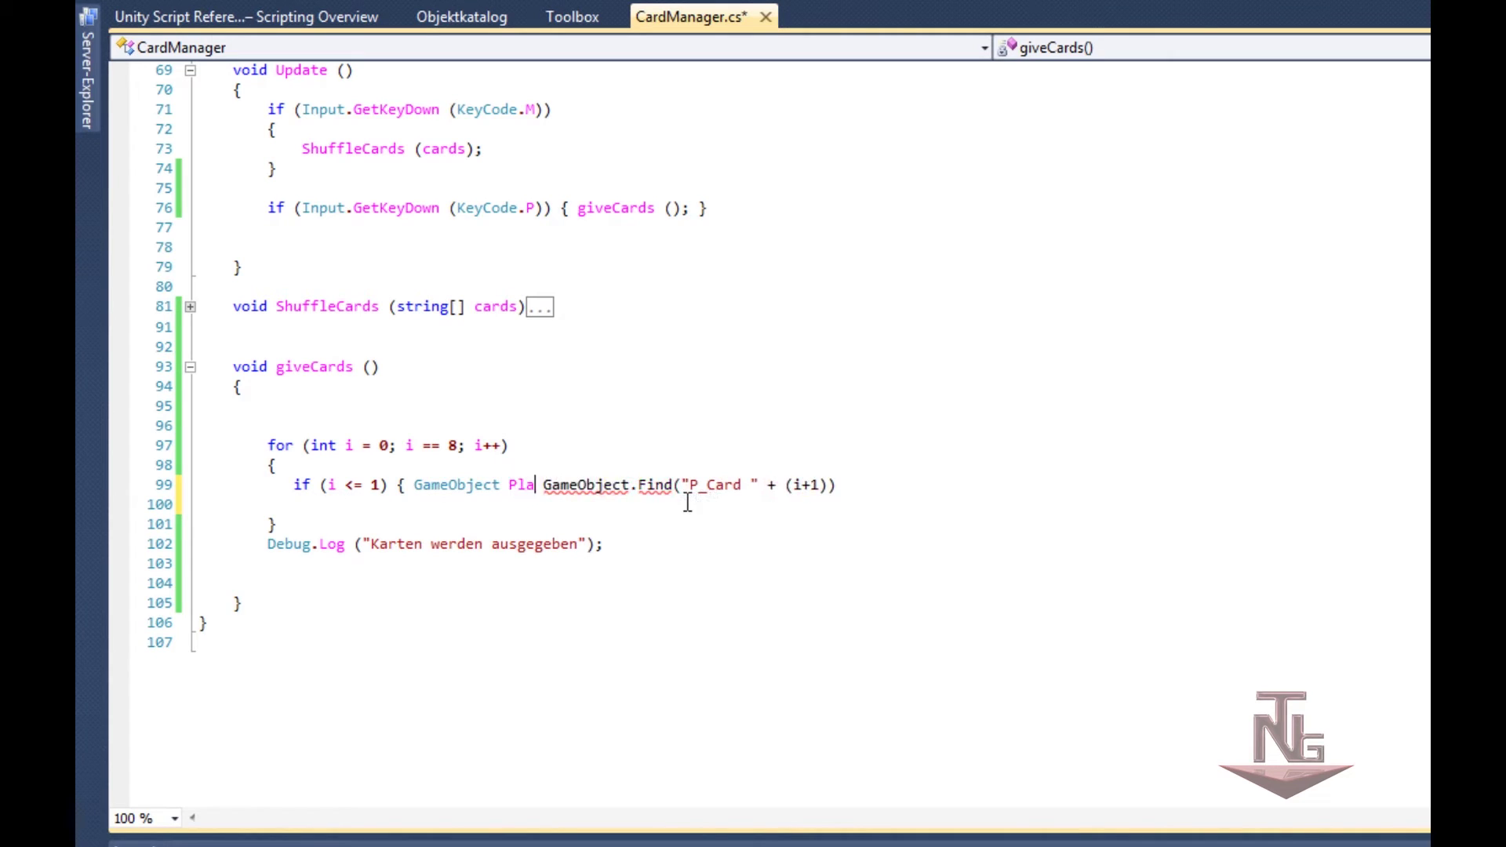
type("yerCards")
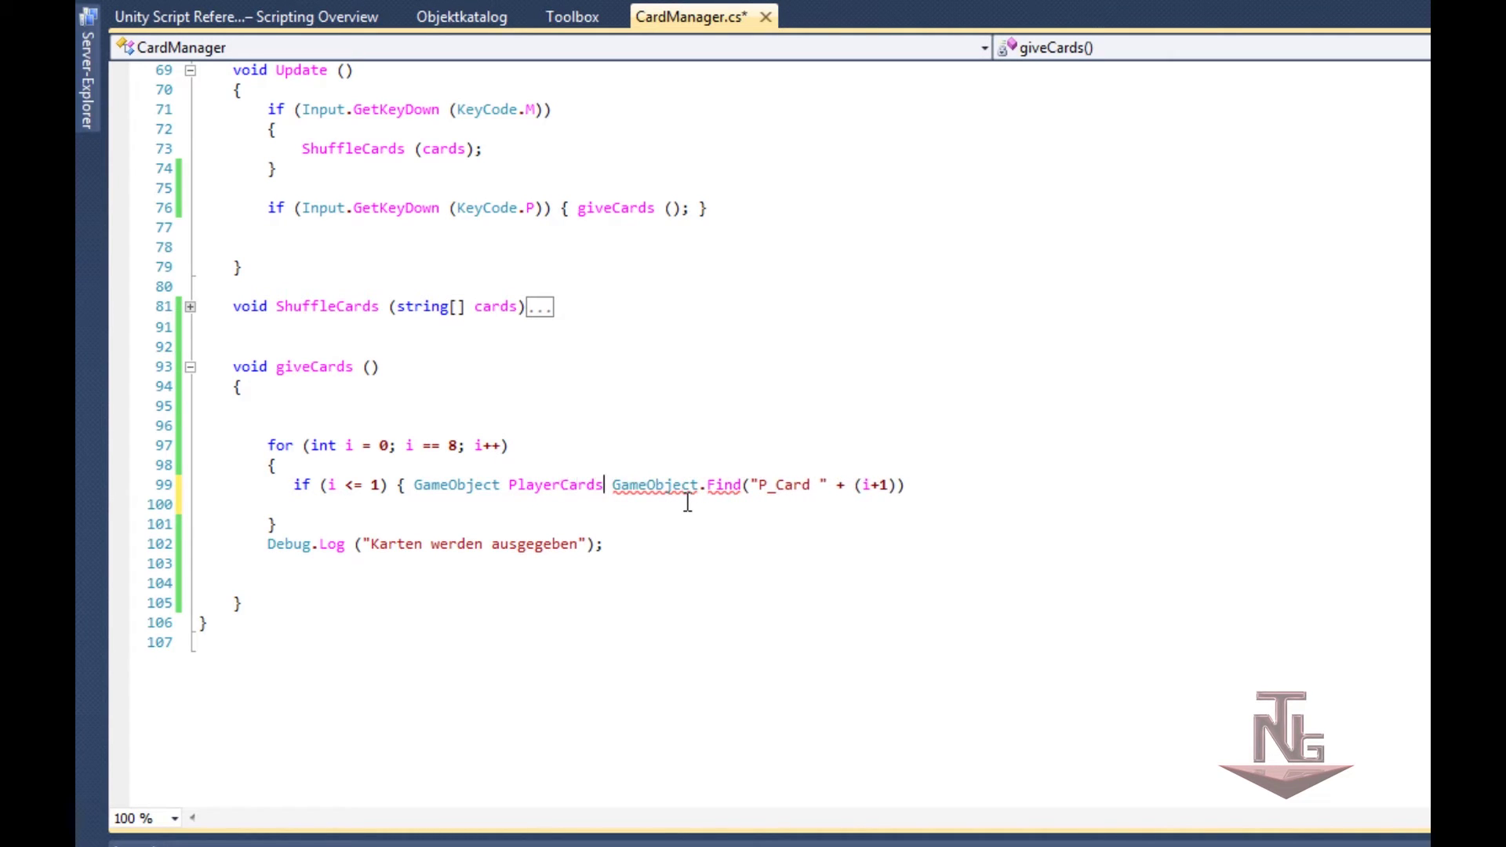
type(" =")
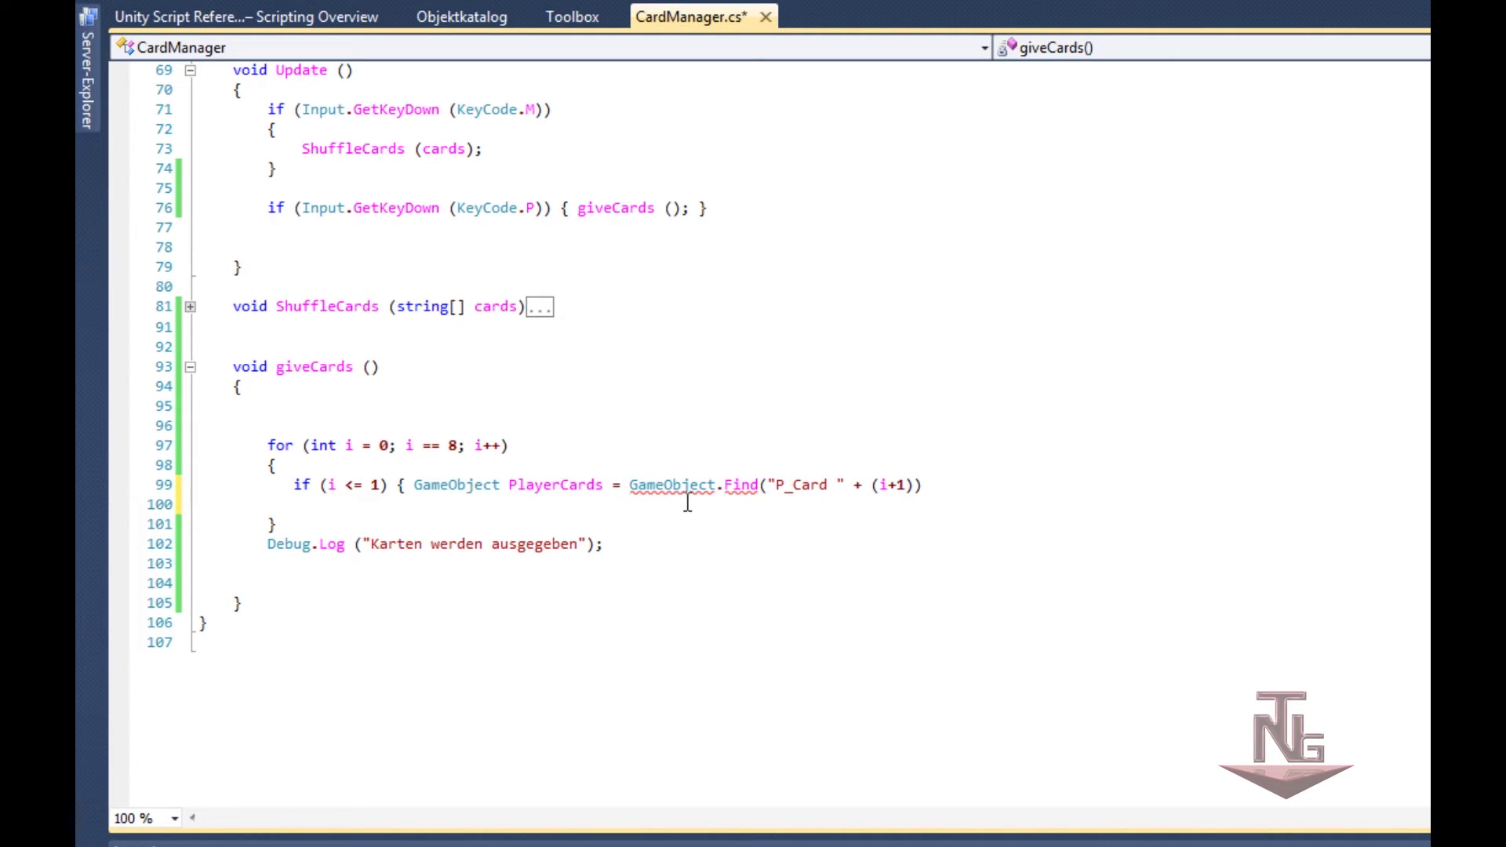
Step: Set PlayerCards.guiText.text = cards[i];, close the if block, and save
key("End")
type("; ")
type("play")
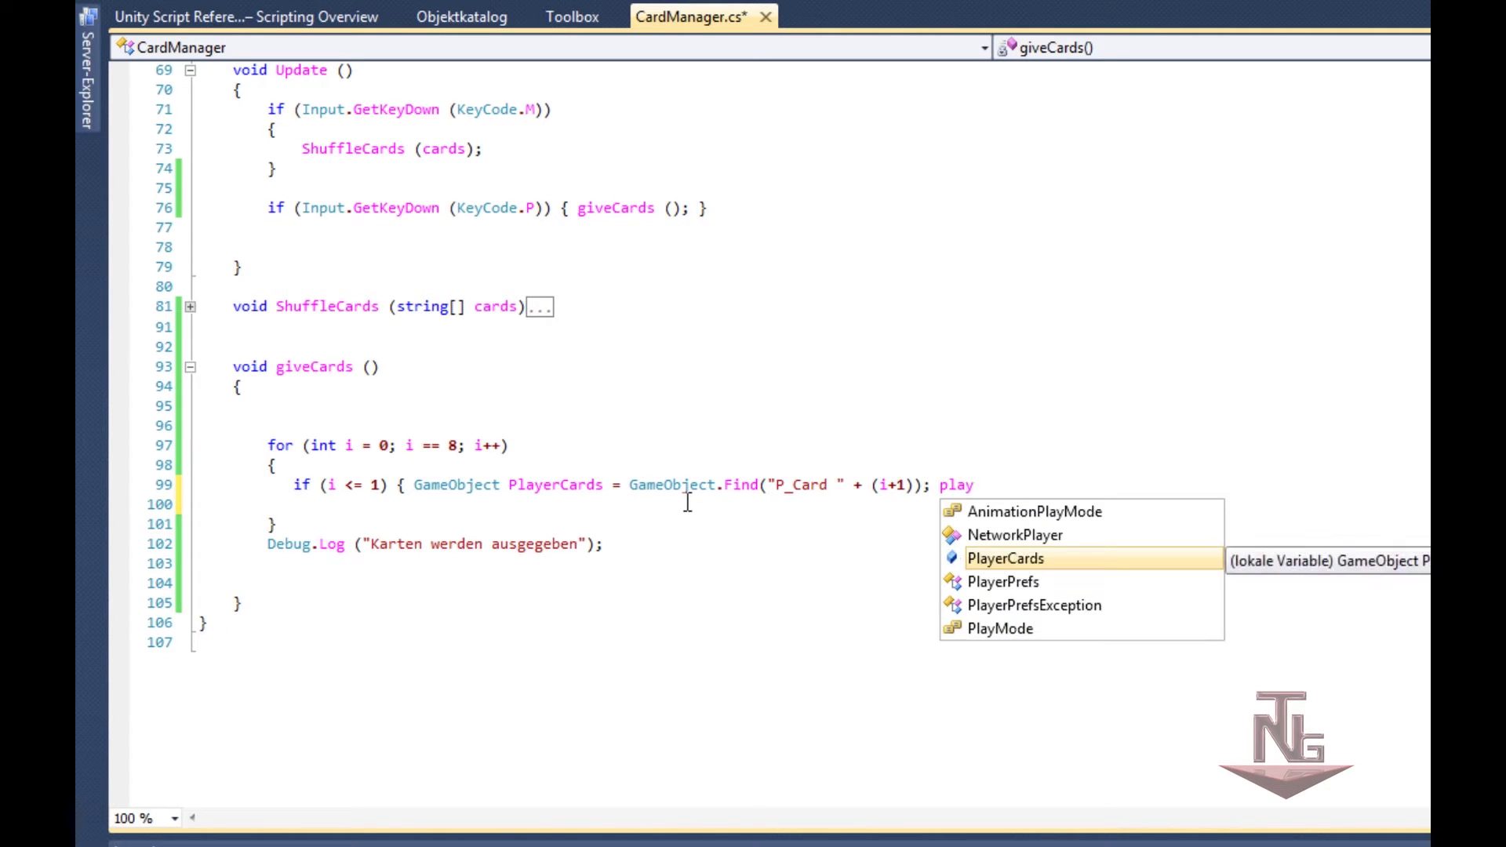
type(".")
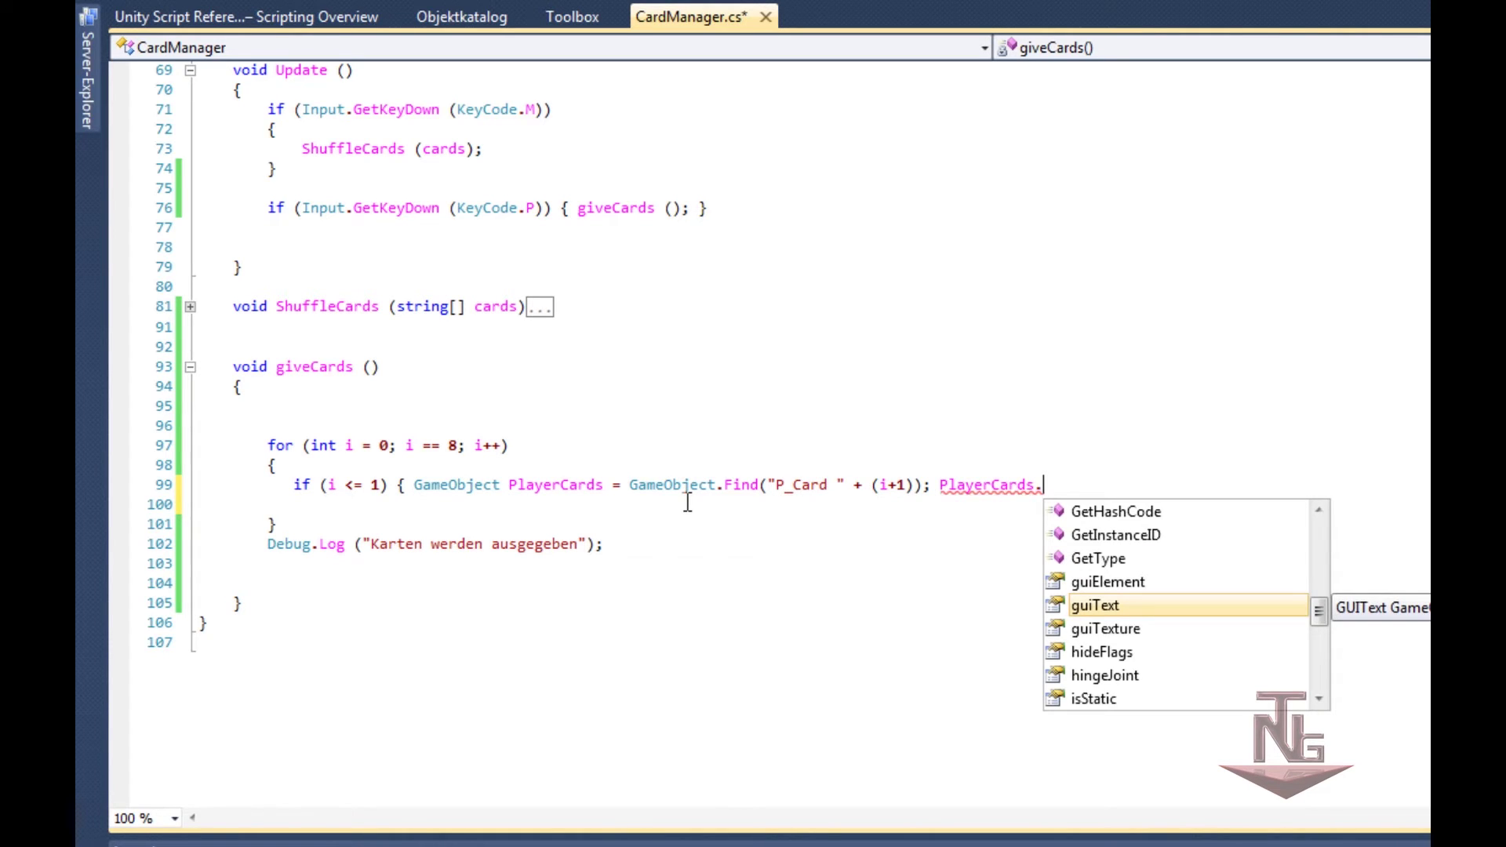
type("guiText.te")
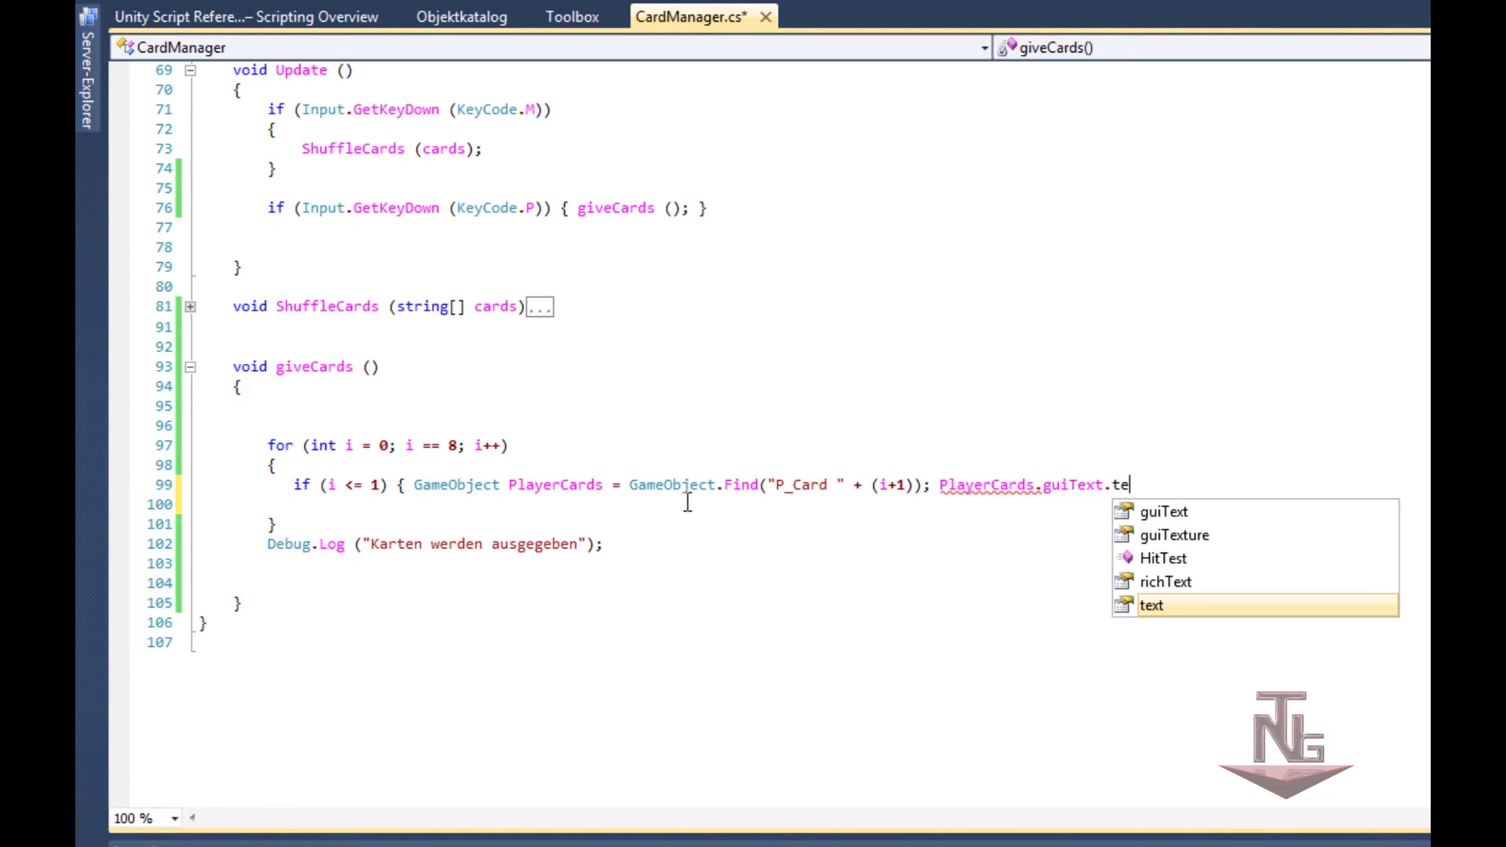
key("Tab")
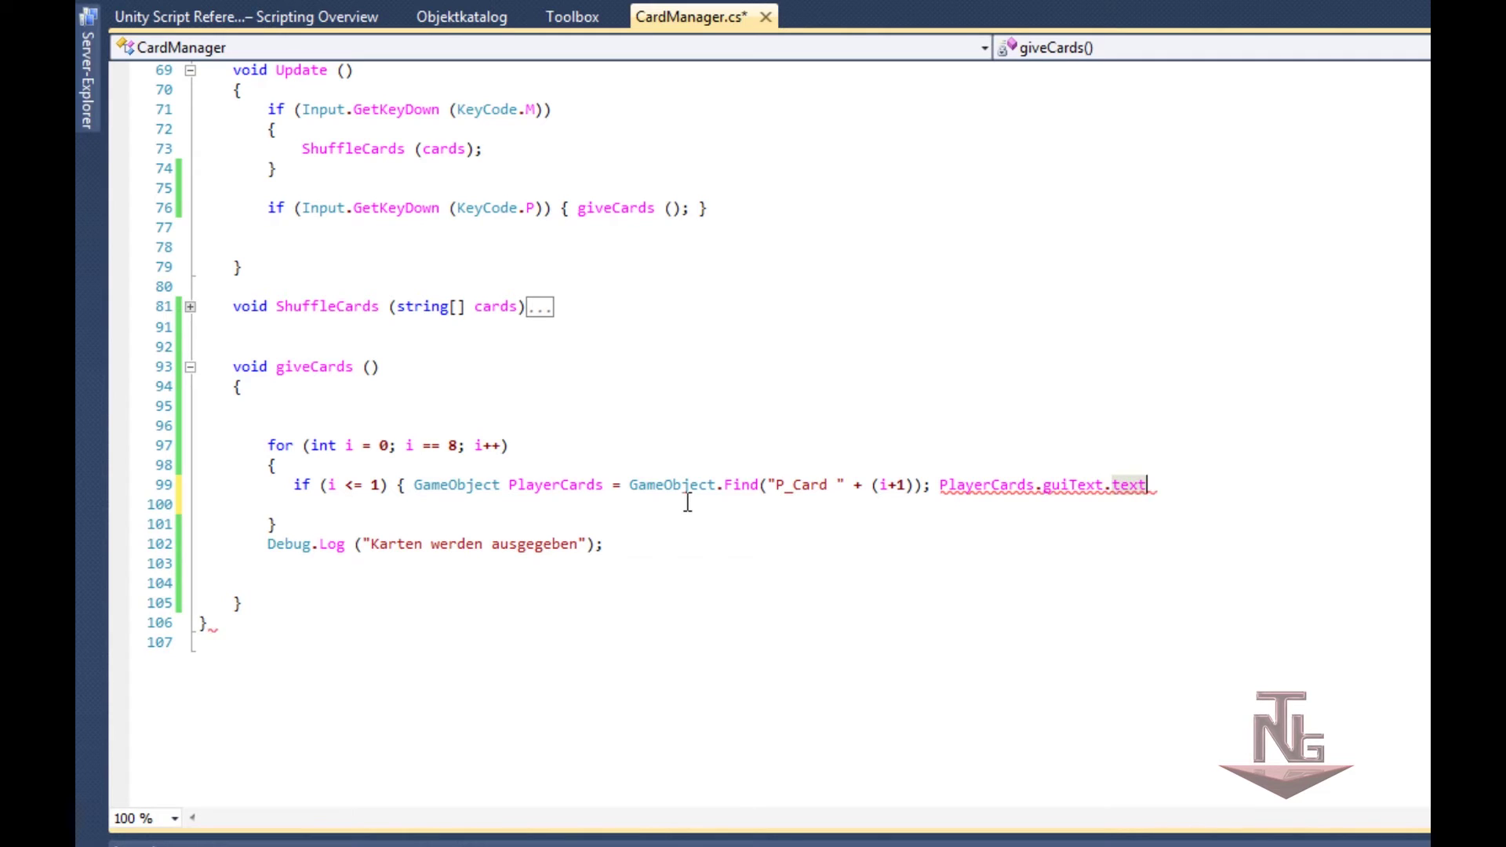
type("= ")
type("car")
key("Tab")
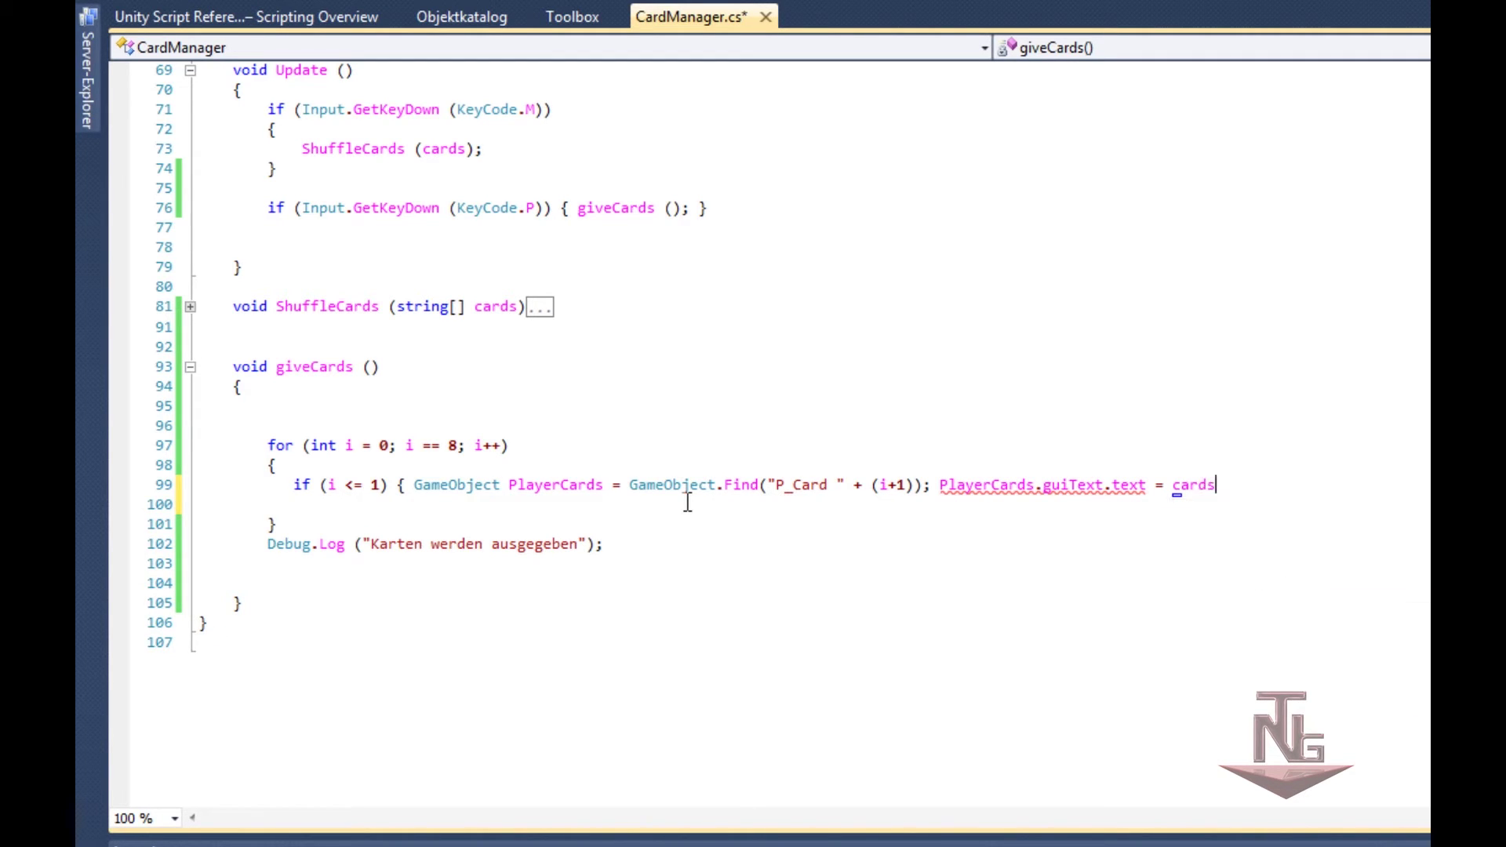
type("[i]")
type(";")
type(" }")
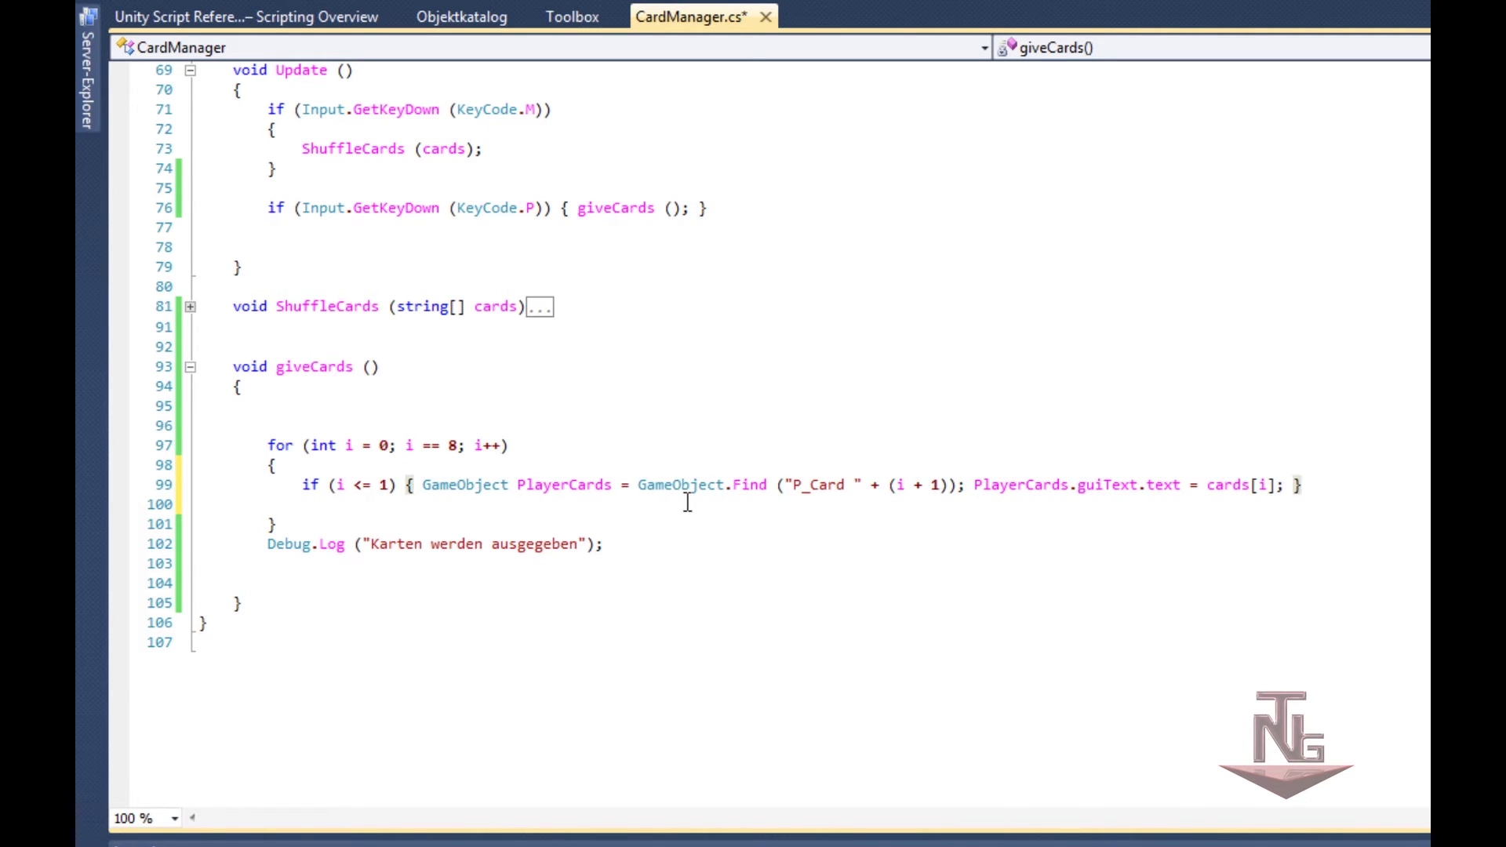
key("ctrl+s")
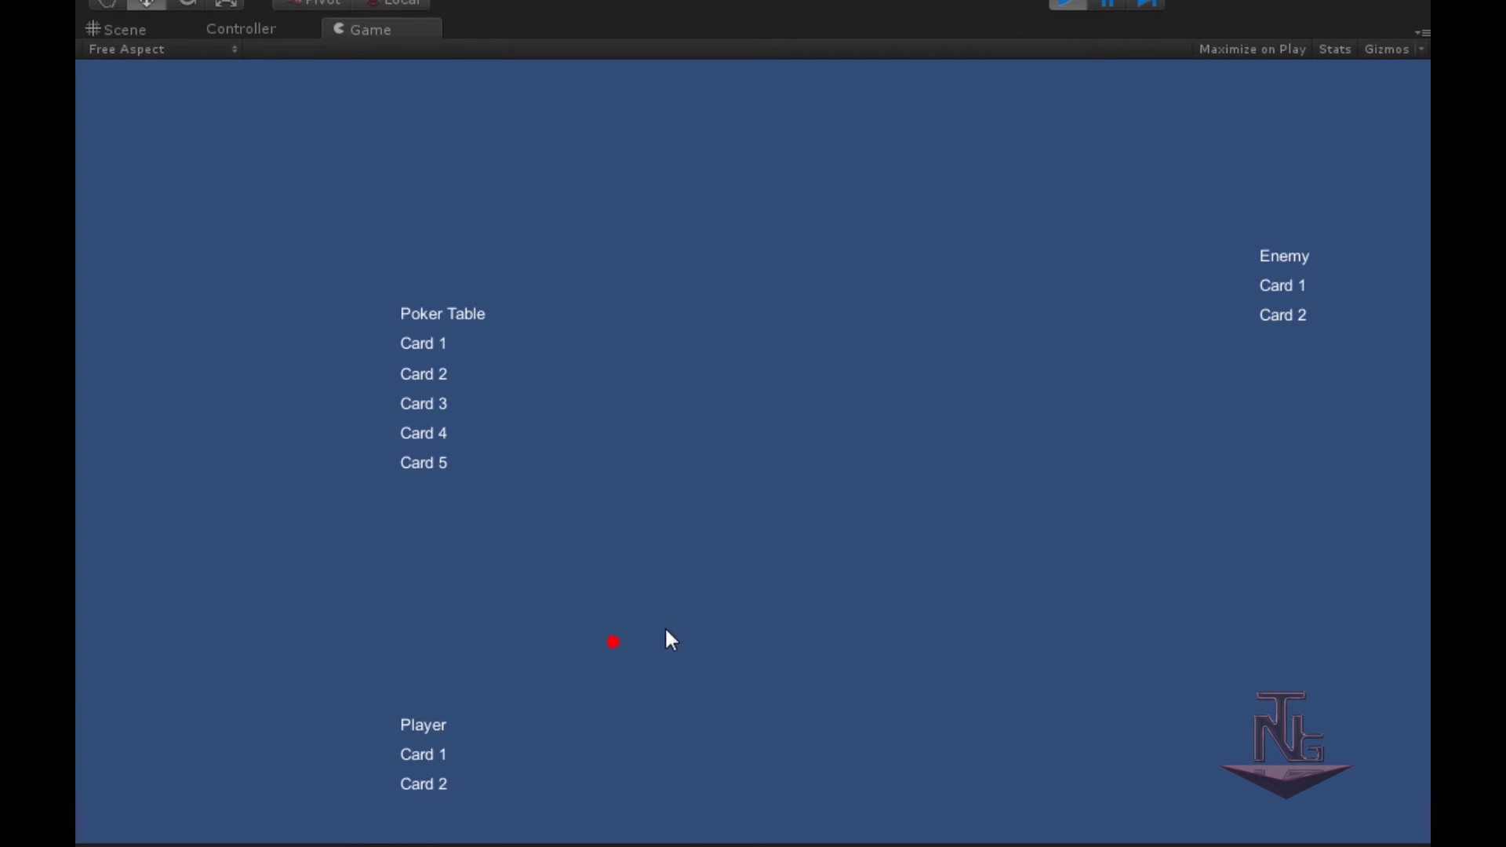
left_click(1072, 4)
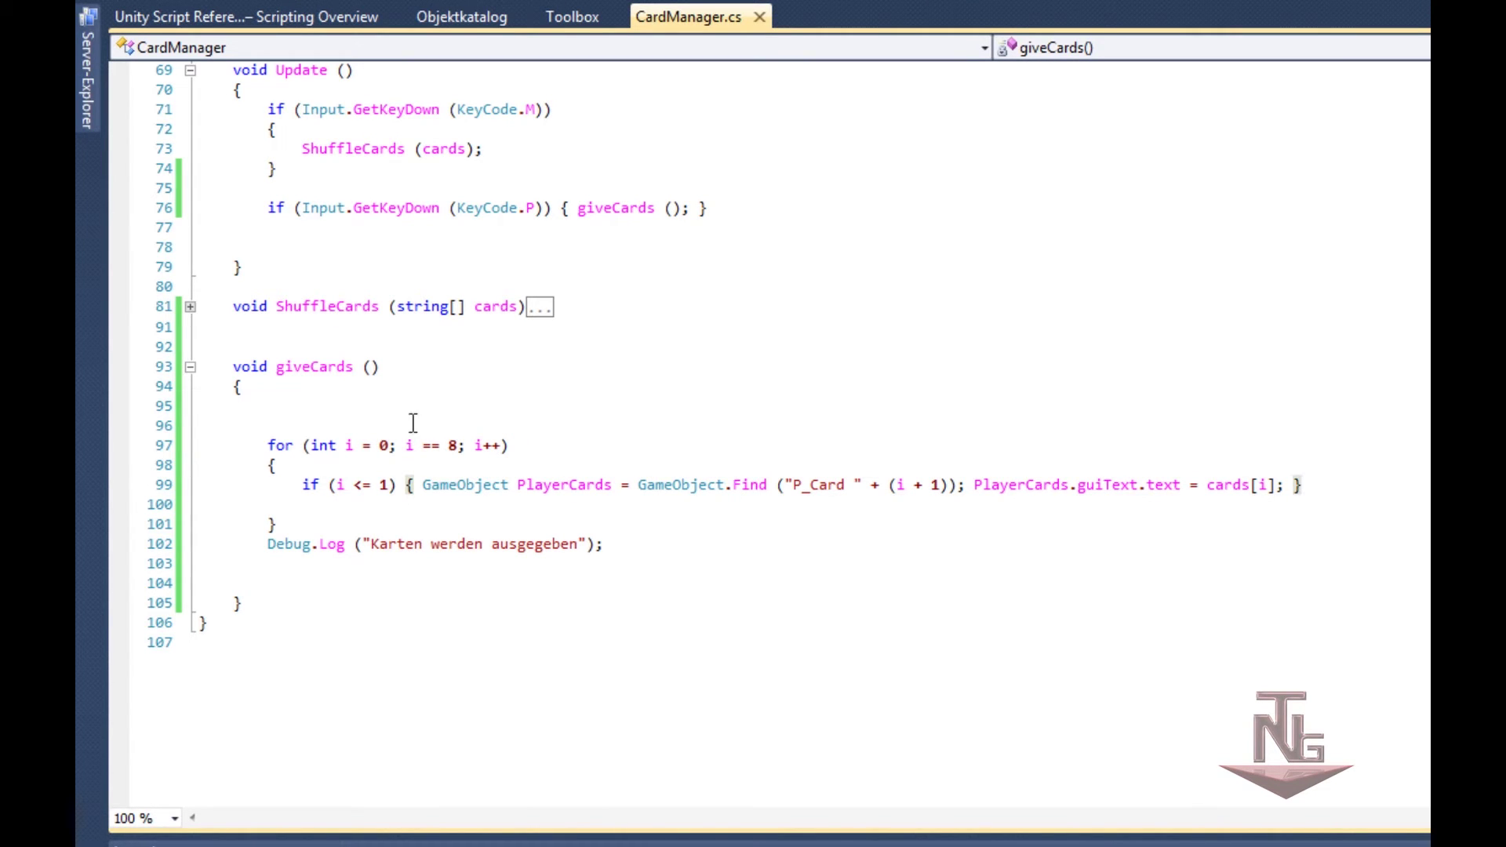
Step: Change the for loop condition from i == 8 to i <= 8
left_click(763, 595)
type("<")
double_click(349, 445)
left_click_drag(345, 445, 380, 444)
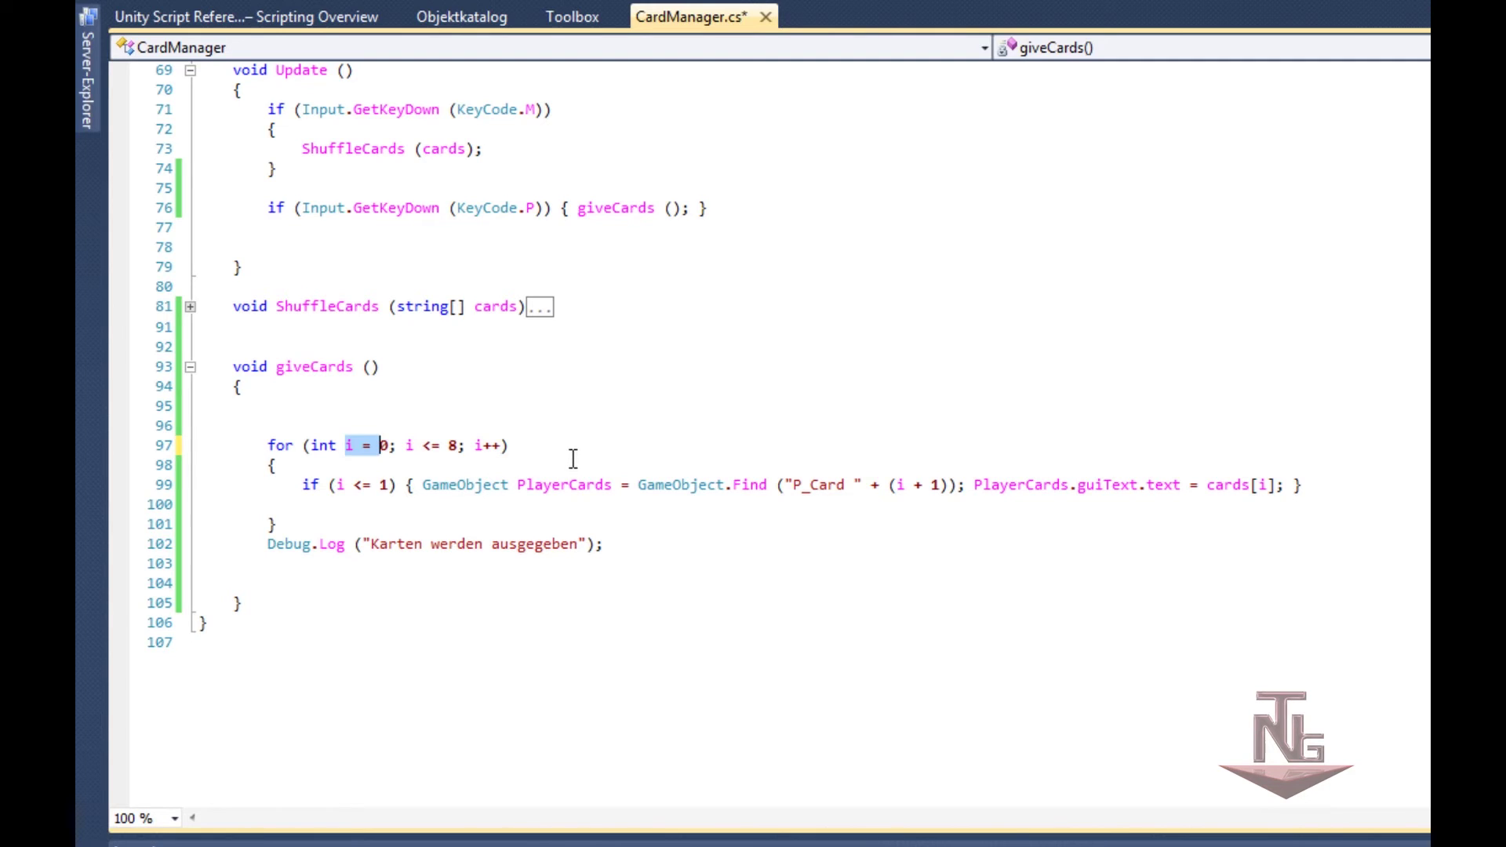
left_click(437, 445)
left_click_drag(396, 445, 483, 446)
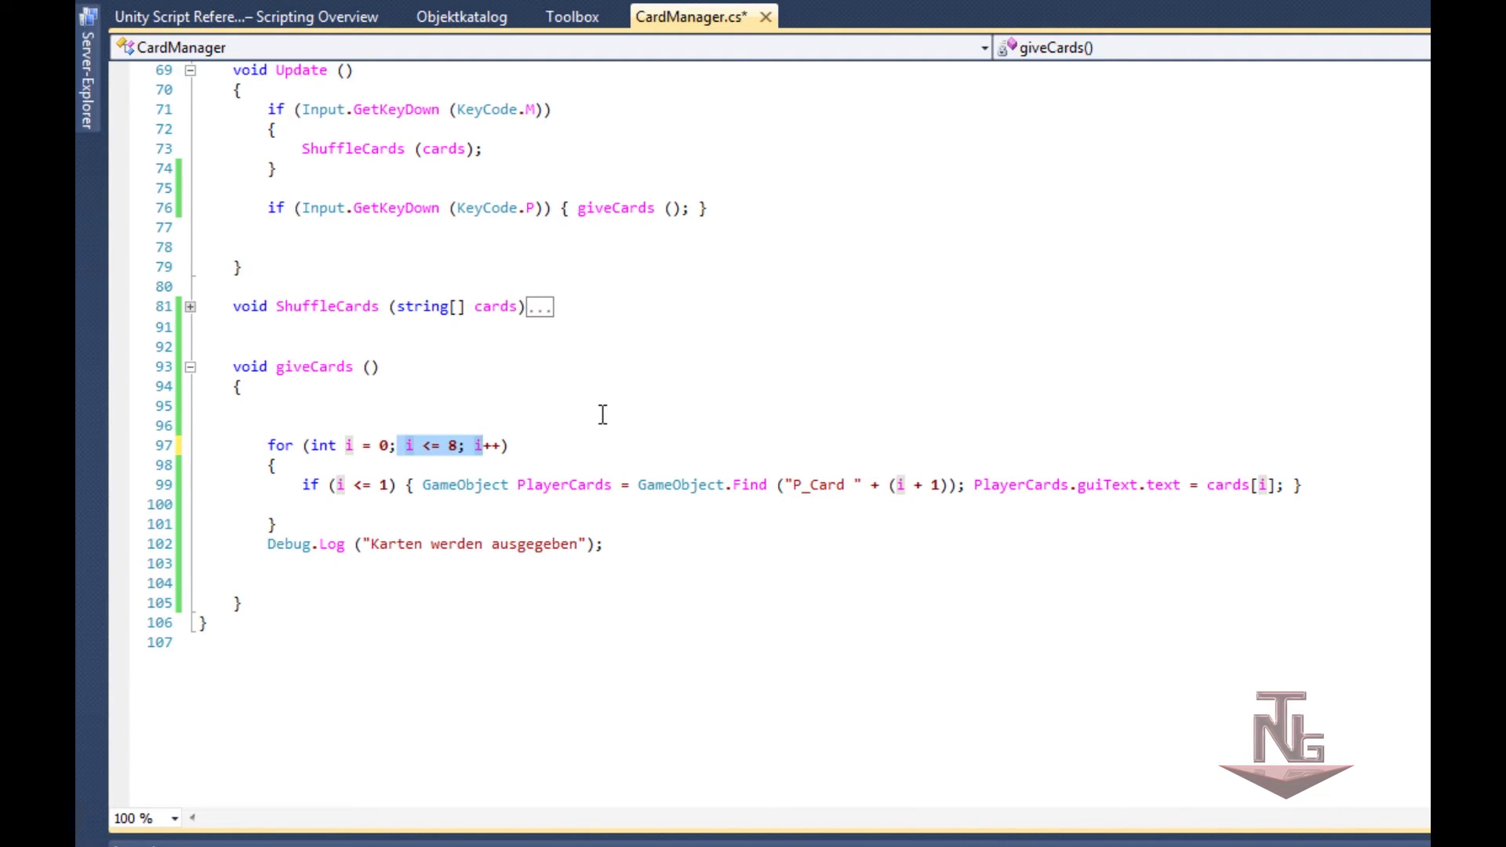
left_click(566, 387)
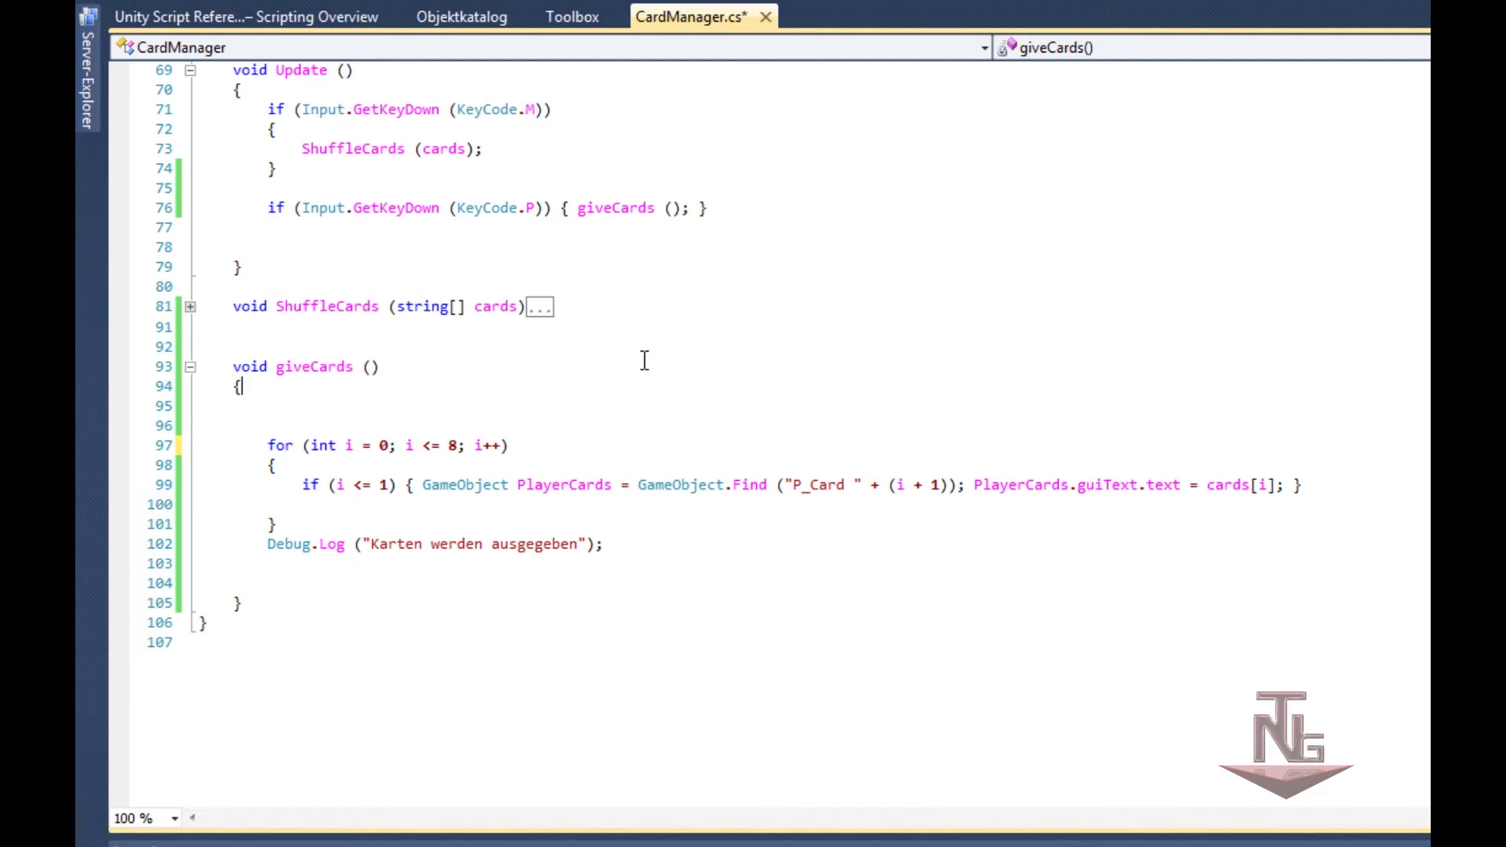
left_click_drag(328, 447, 390, 447)
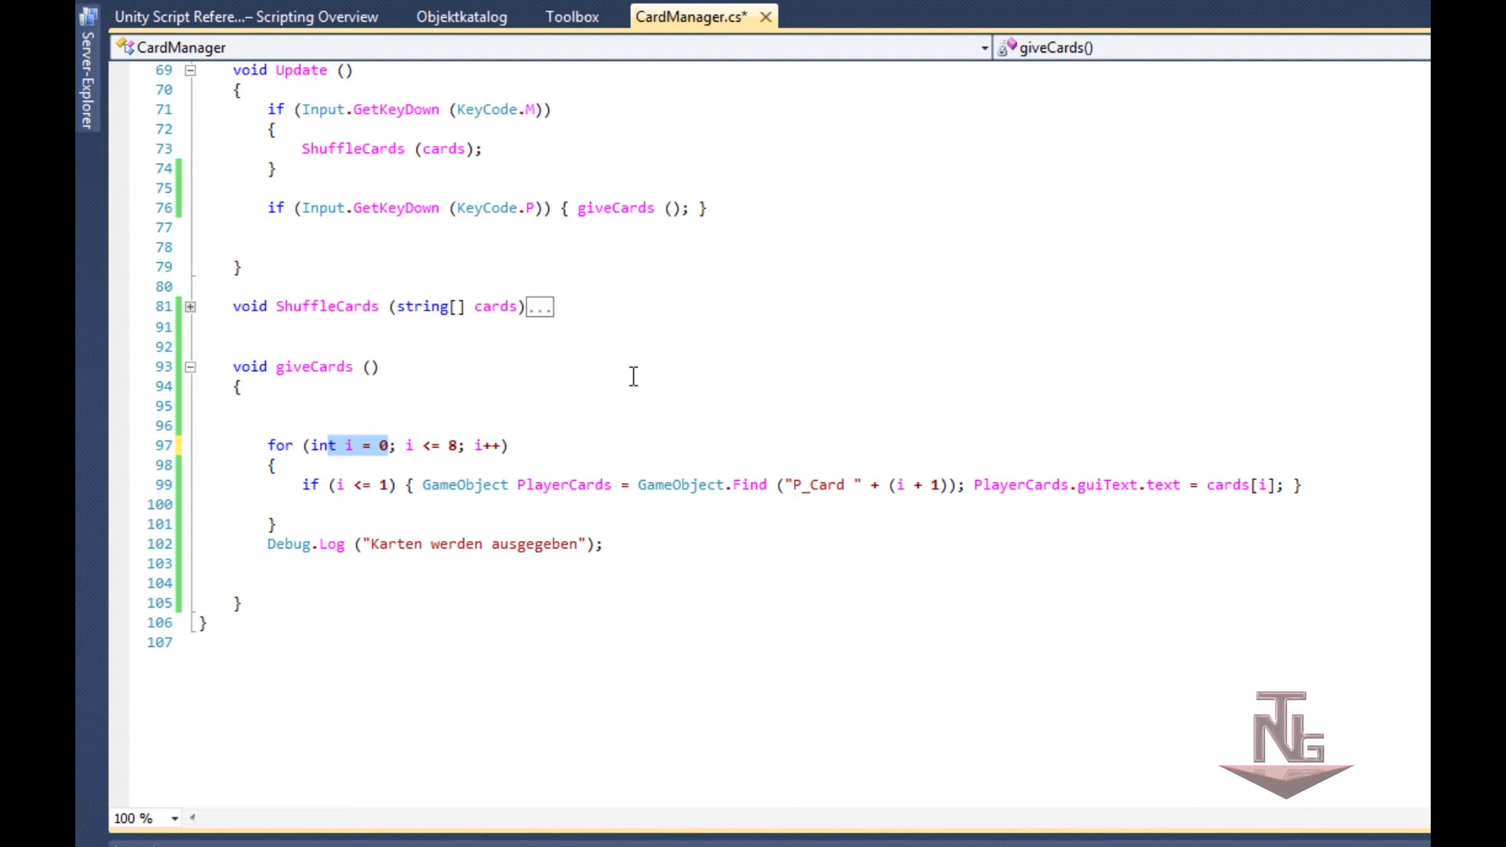
left_click(625, 414)
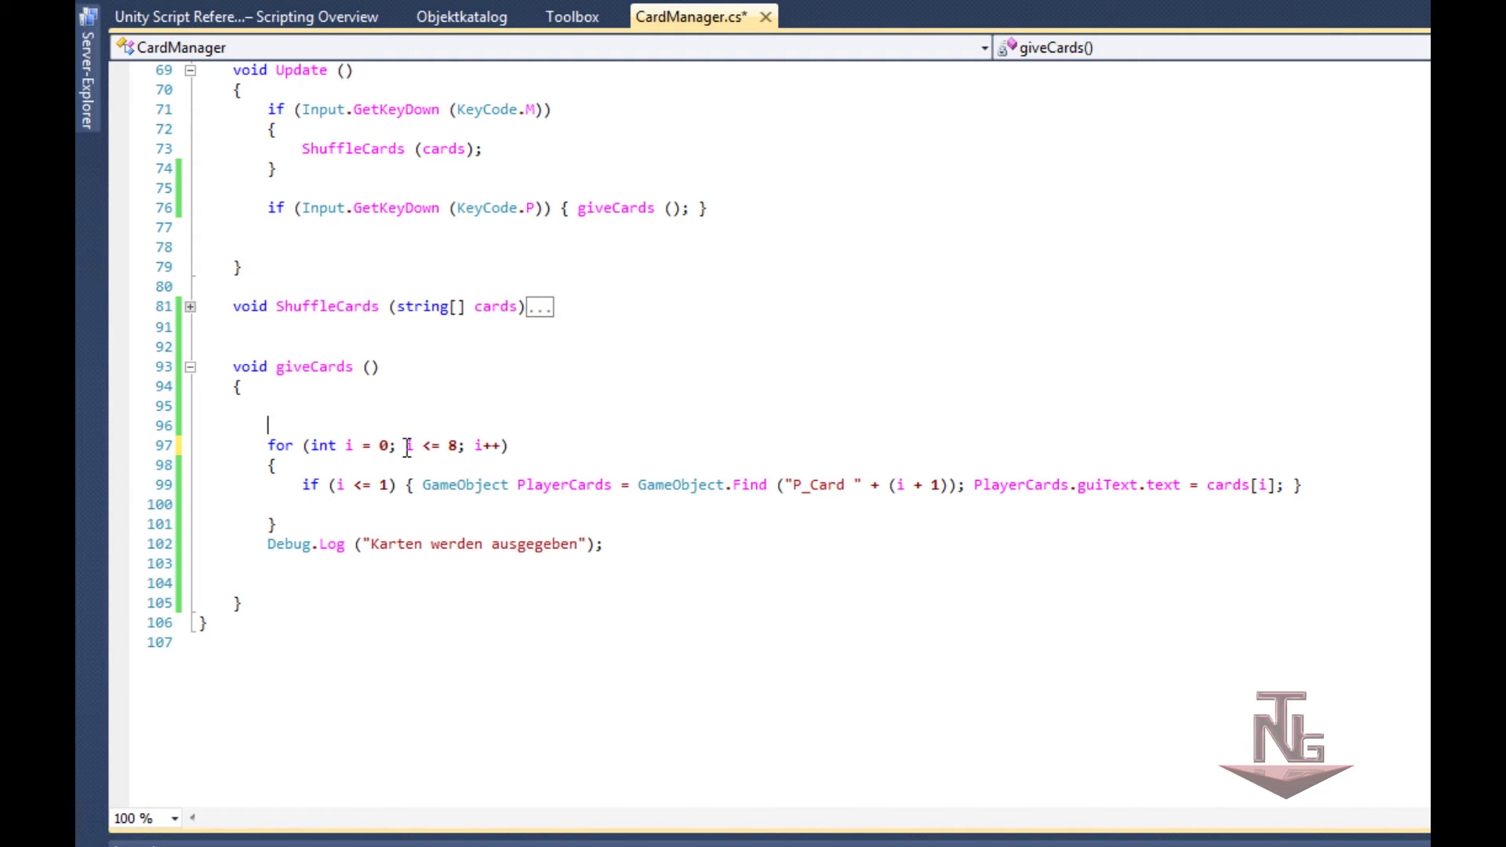
Step: Save CardManager.cs and start play mode in Unity to test dealing
key("ctrl+s")
key("alt+Tab")
left_click(1007, 424)
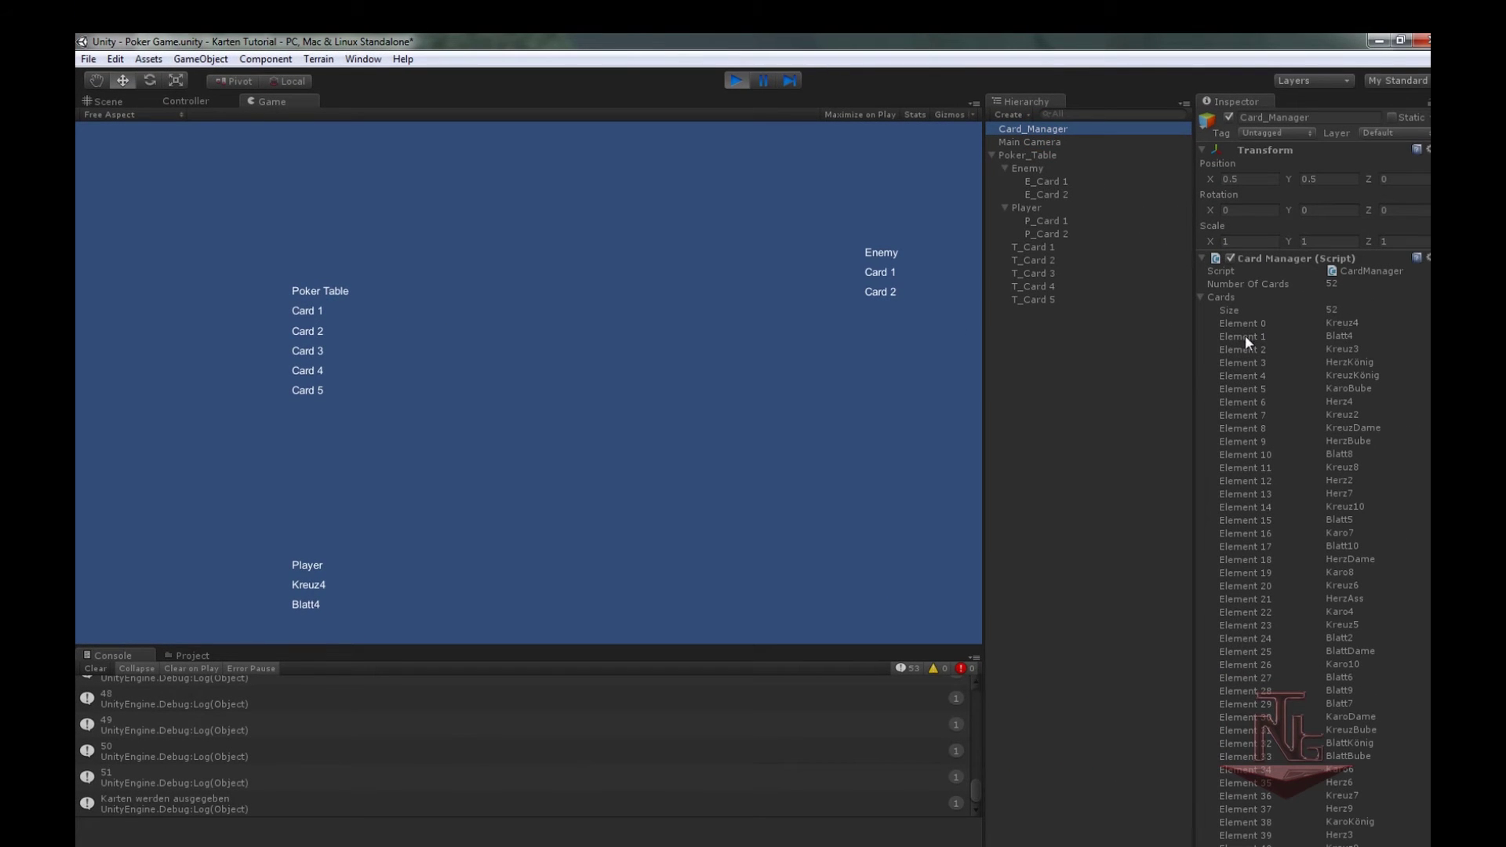
Step: Redeal the player's two cards in the running game, stop play mode, and return to Visual Studio
left_click(606, 431)
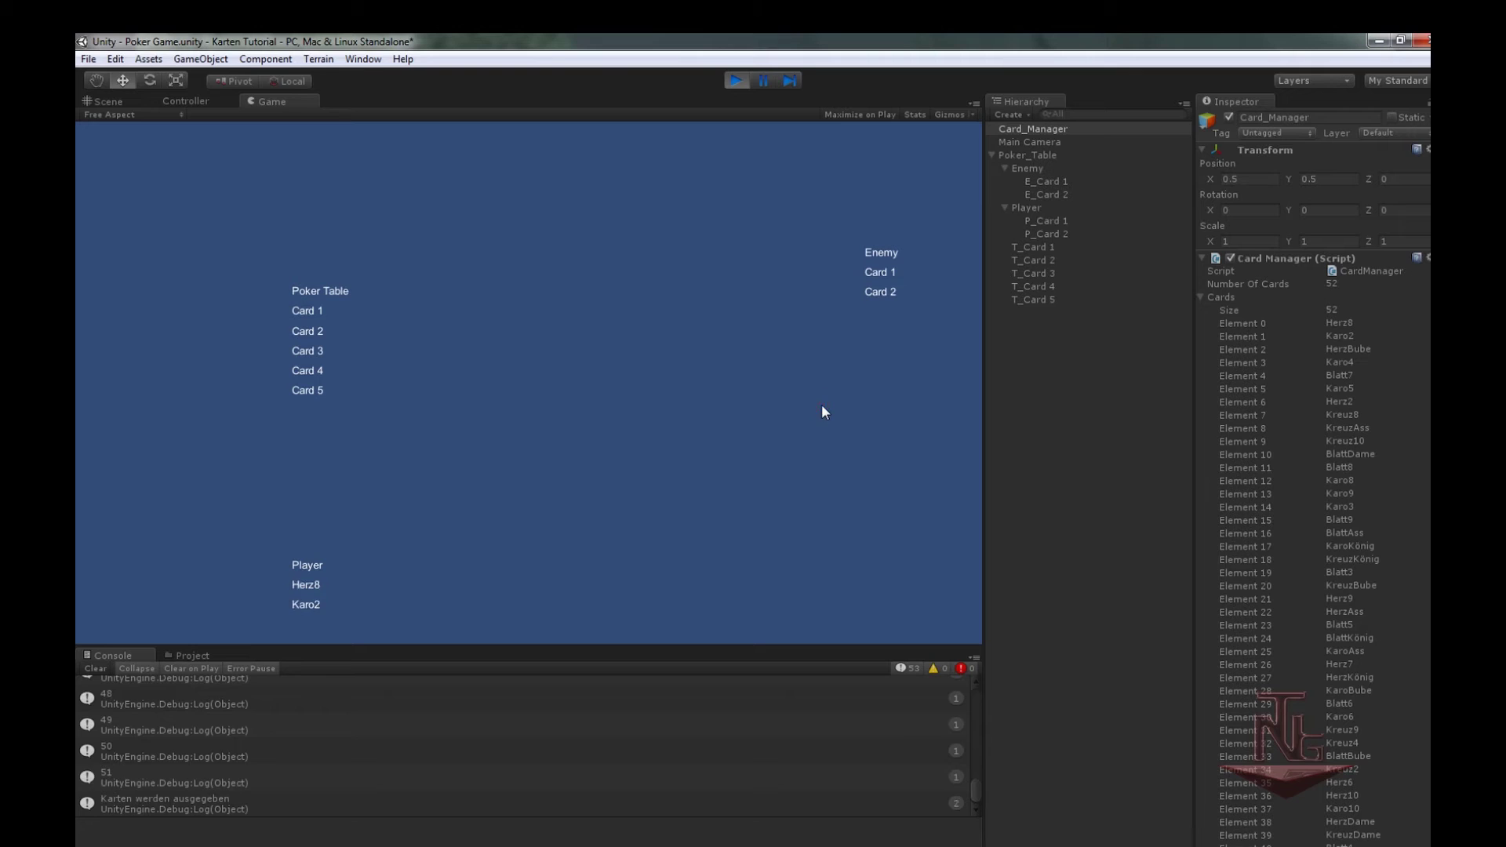
left_click(533, 484)
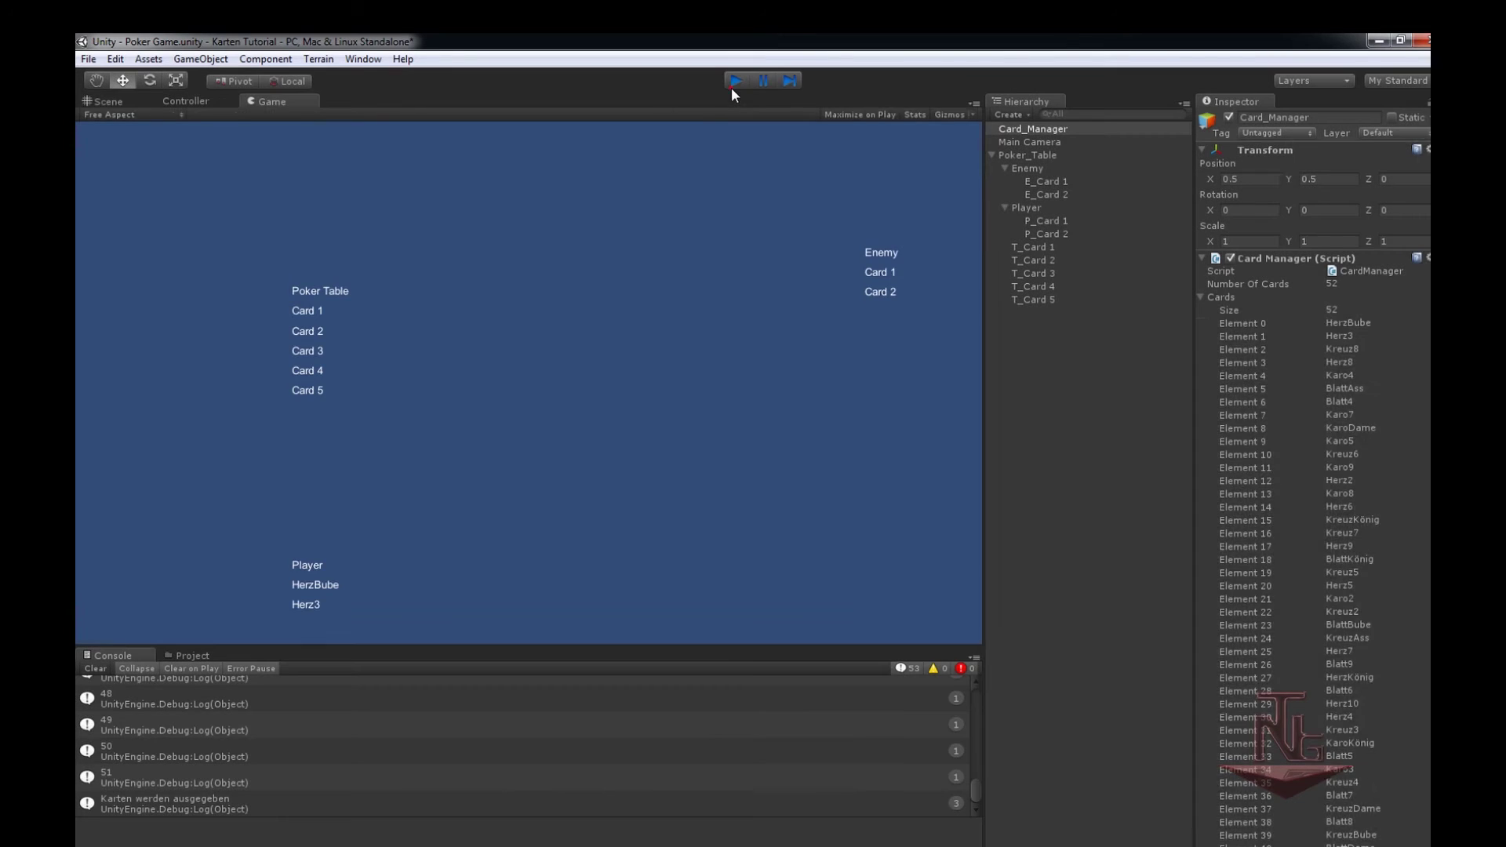
left_click(732, 83)
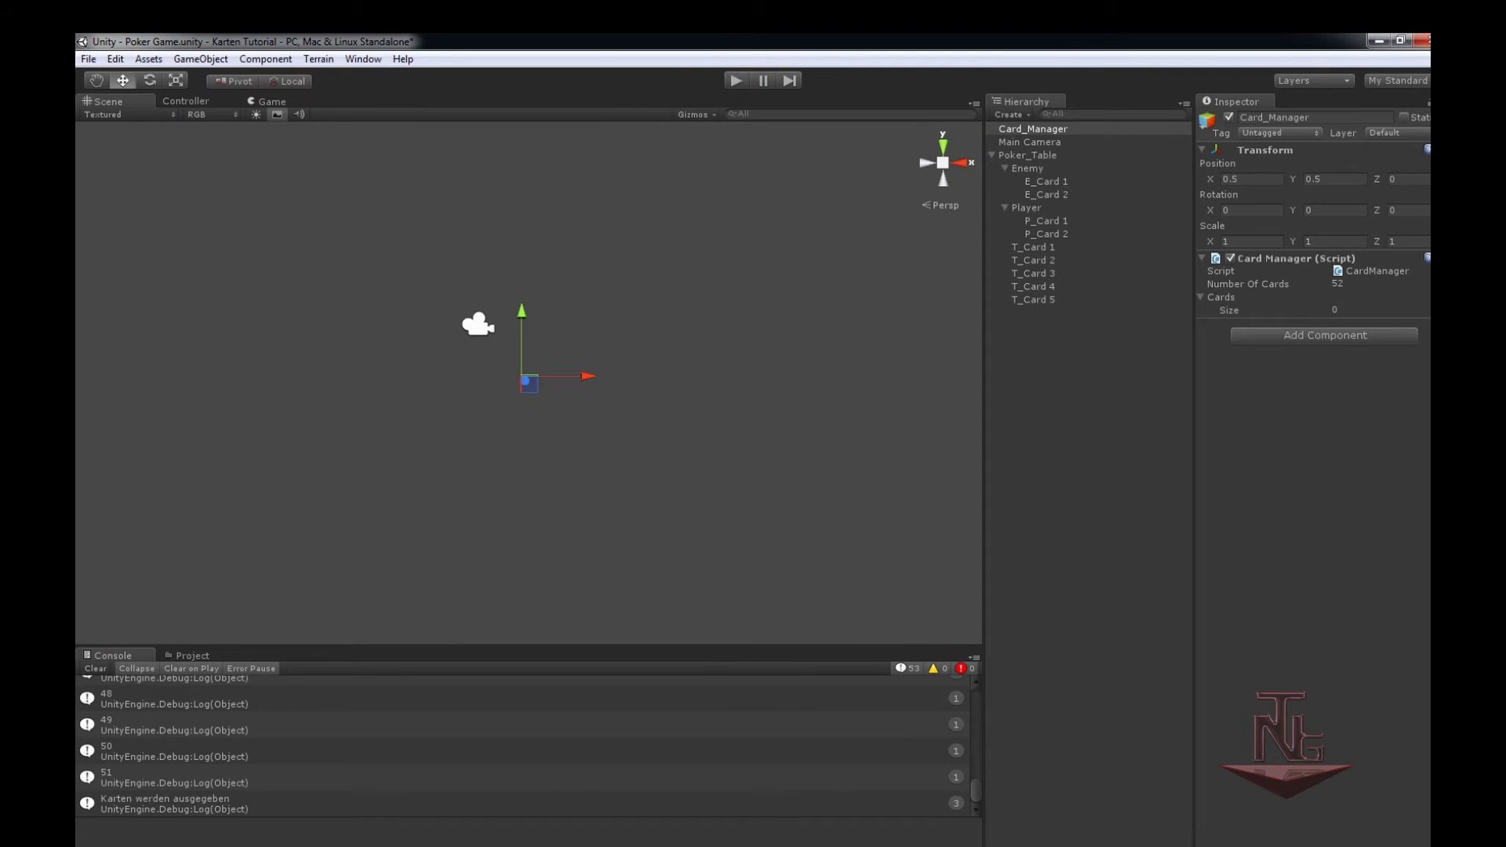
key("alt+Tab")
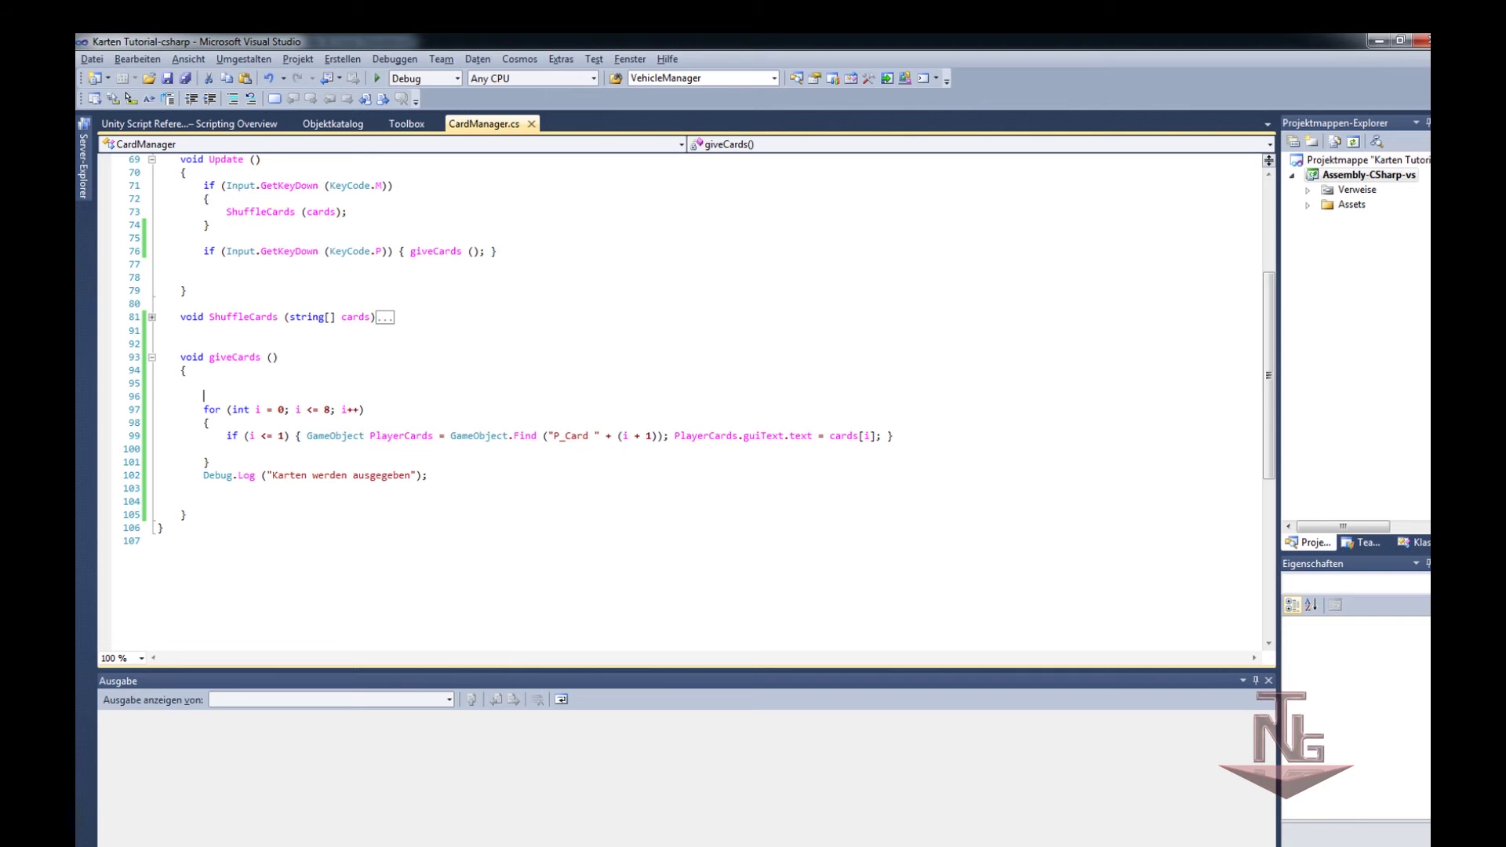
Step: Below the player-card line, begin typing if (i >1 && i <=3) { game
key("Return")
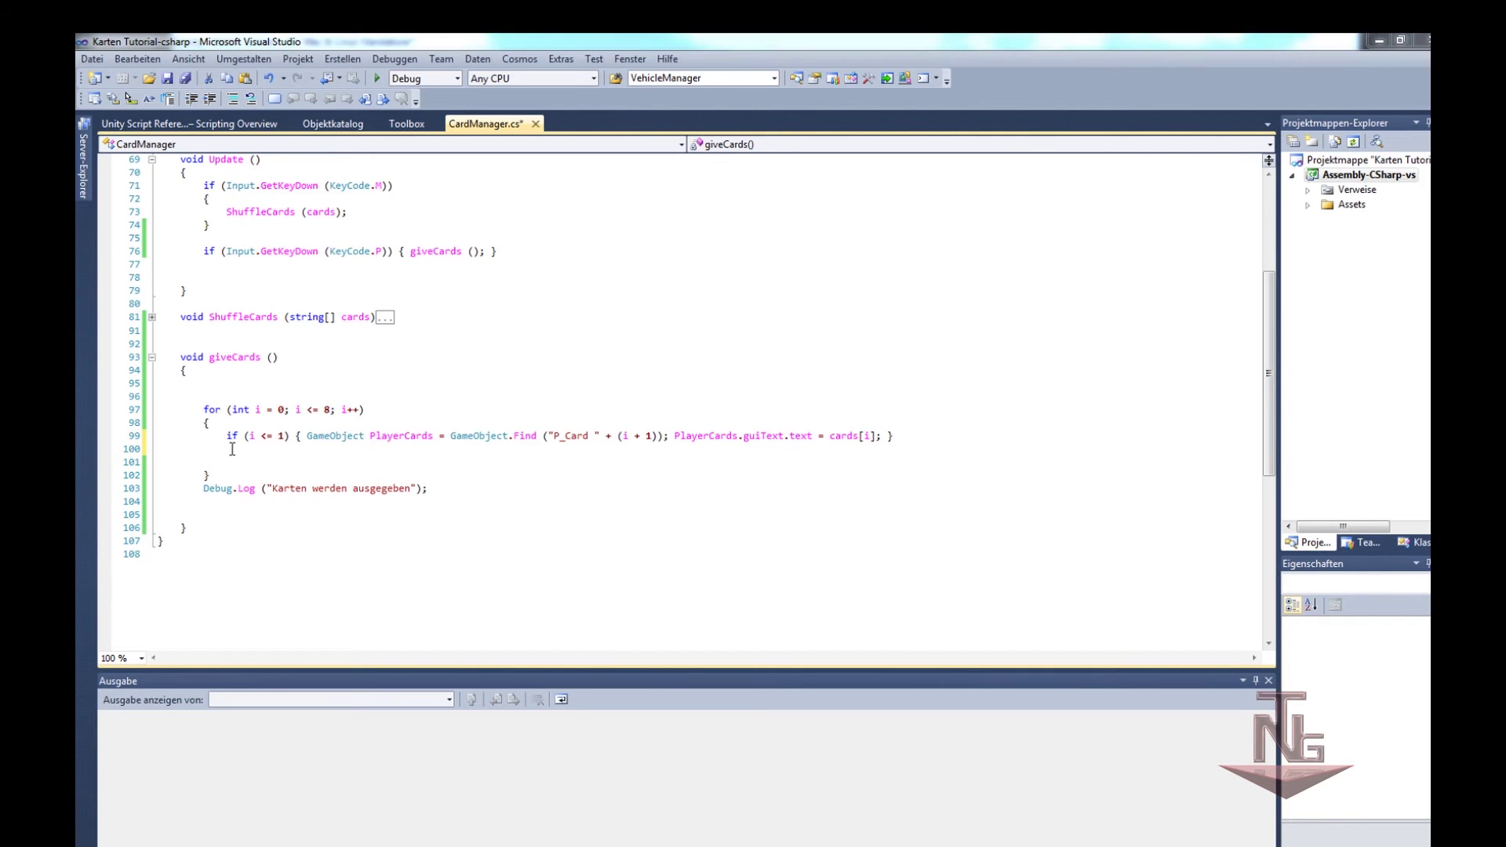
type("if (")
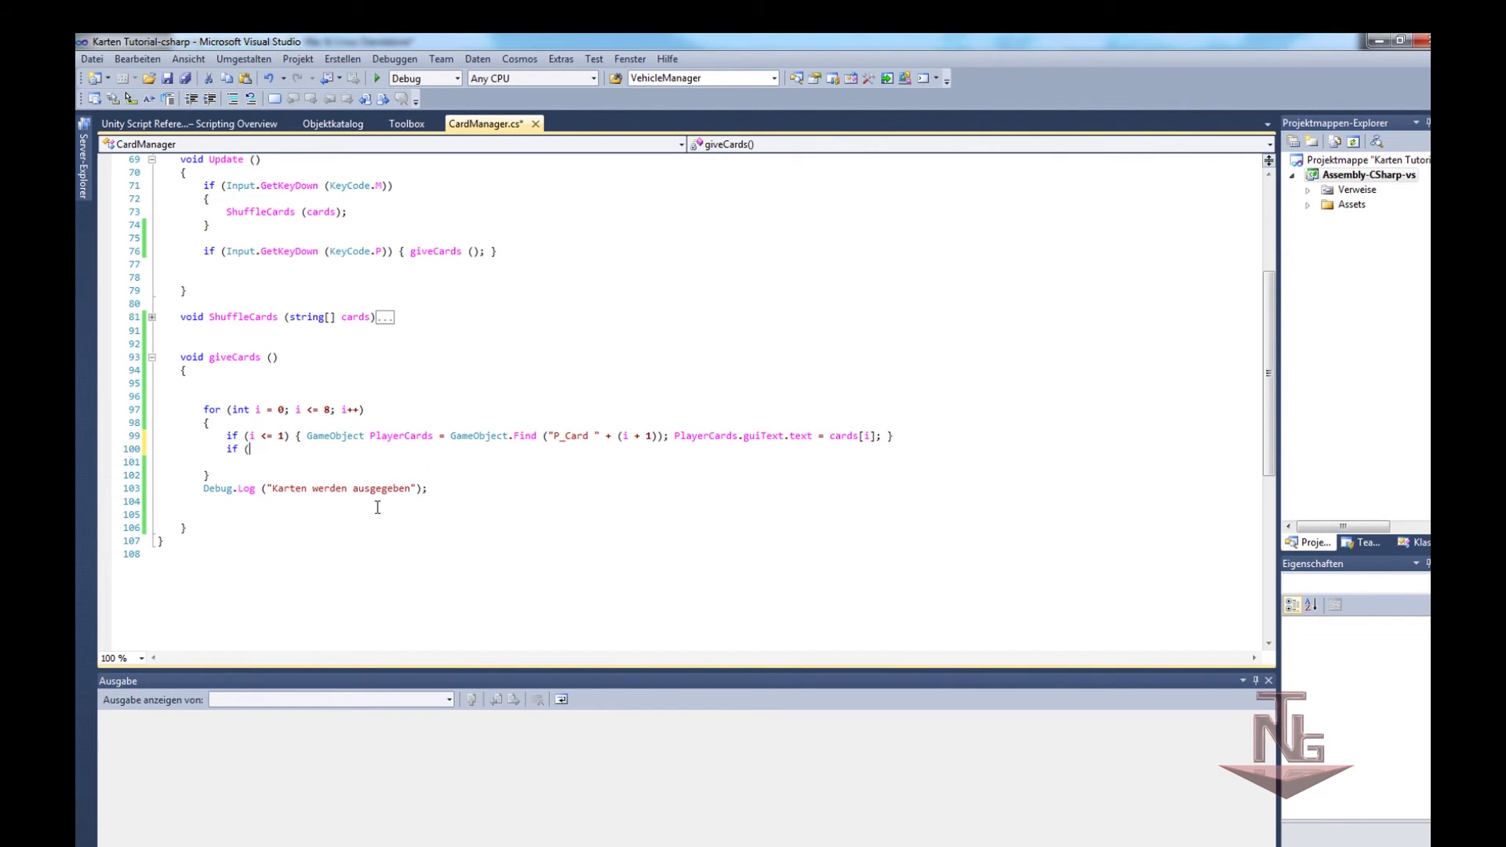
type("i")
key("Escape")
type(">")
type("1")
type("&& ")
type("i <=")
type("3")
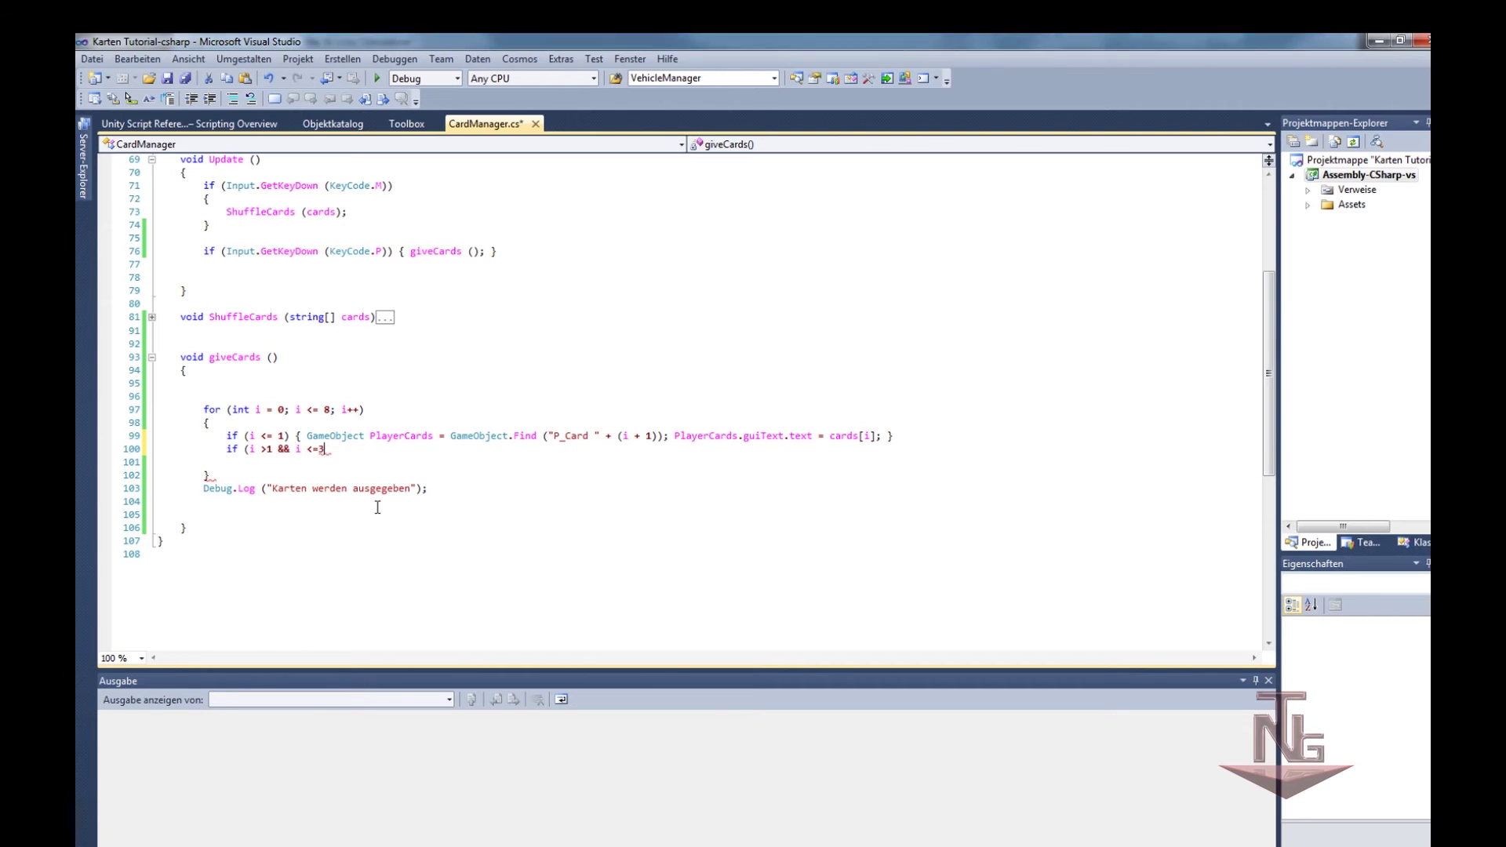
type(") ")
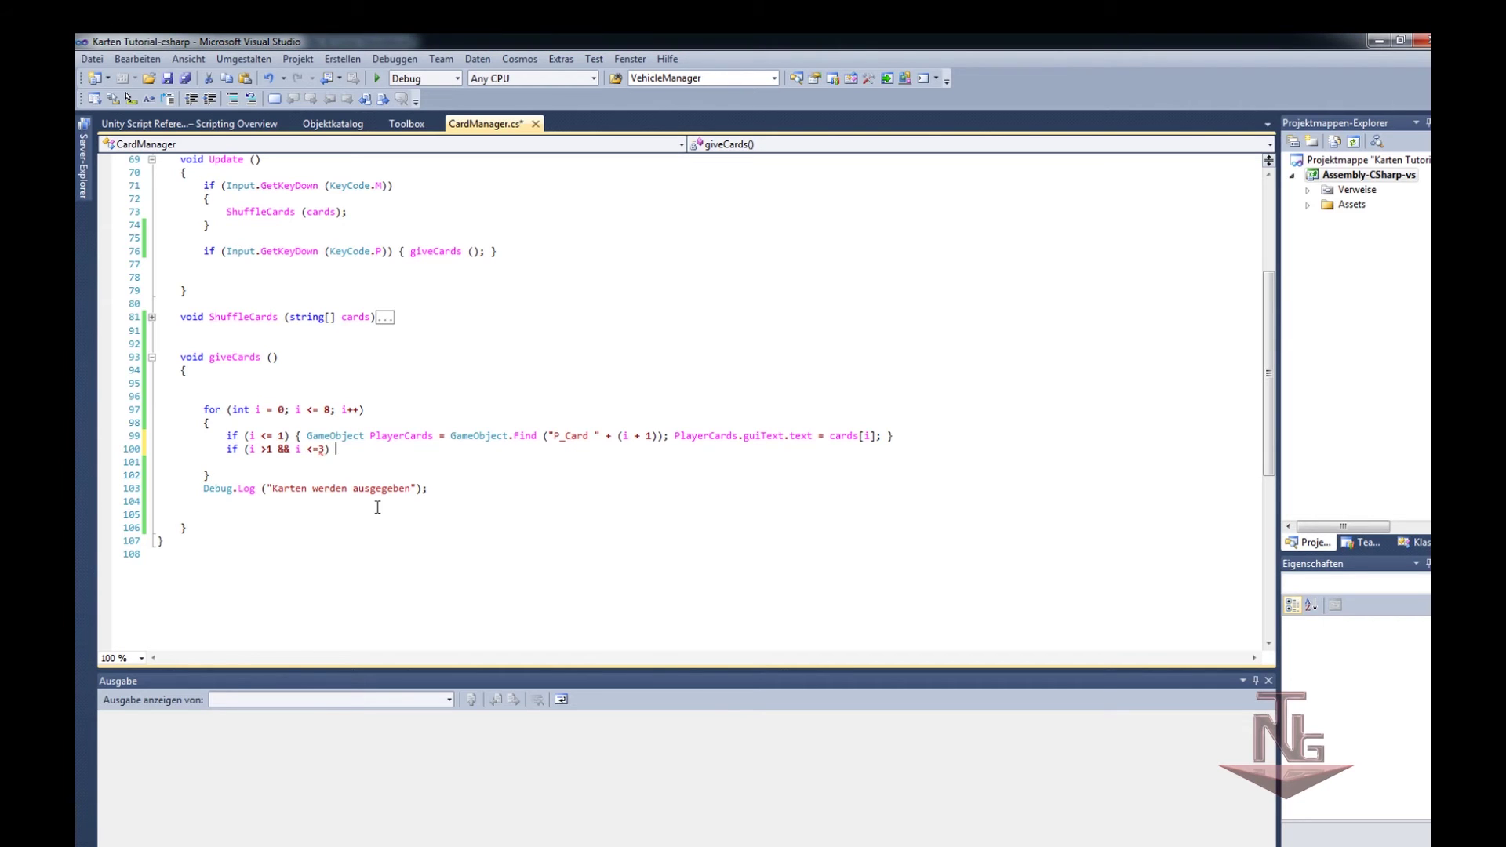
type("{")
type(" game")
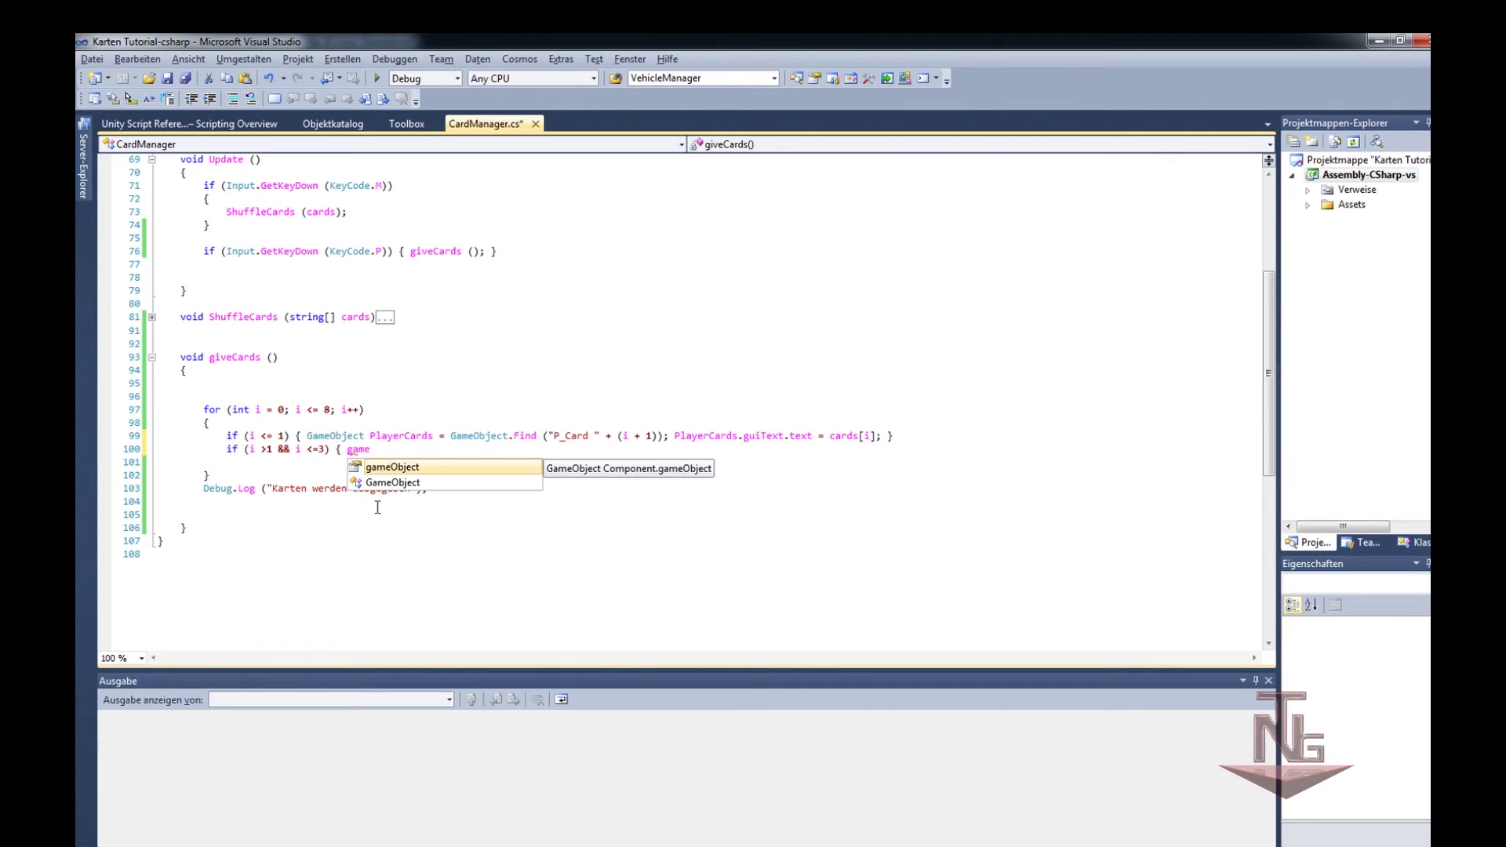
Step: Write GameObject EnemyCards = GameObject.Find("E_Cards " +(i-1)); EnemyCards.guiText.text = cards[i]; } on line 100
key("Down")
key("Tab")
type("En")
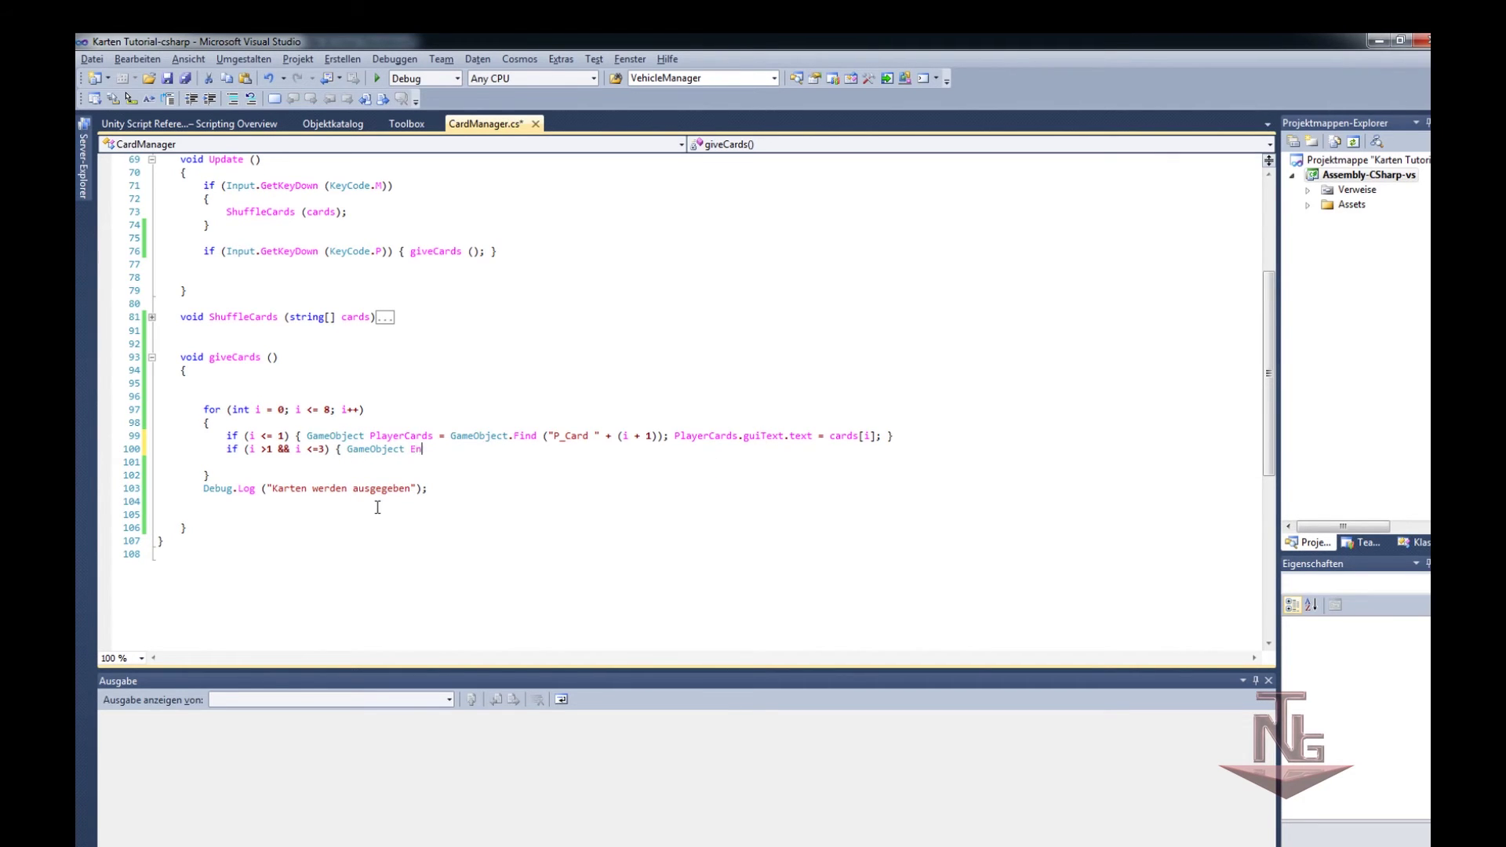
type("em")
type("yCard")
type("s= g")
type("ameObject.")
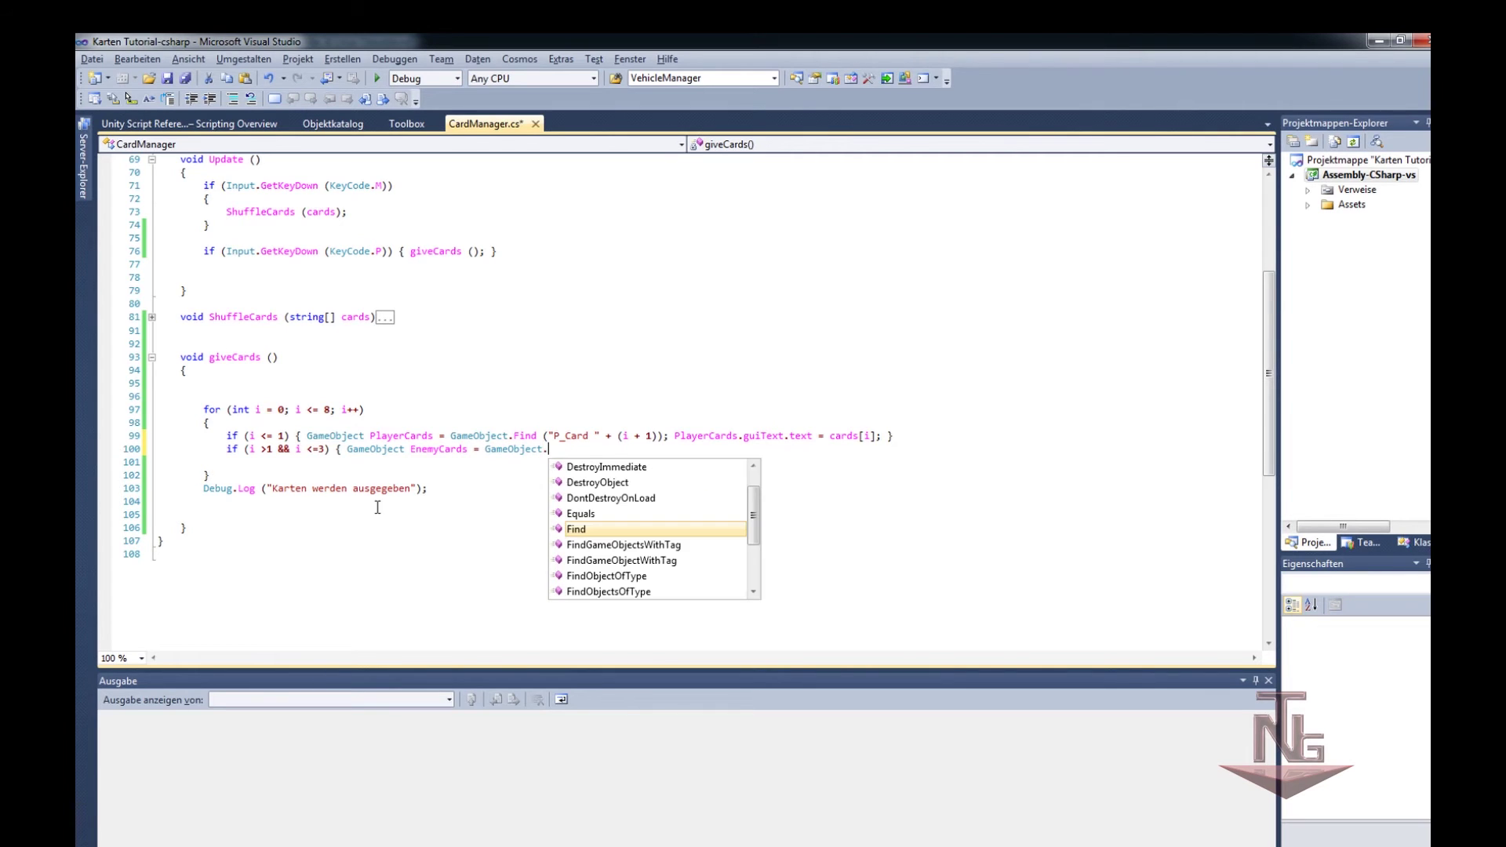
type("fi")
key("Tab")
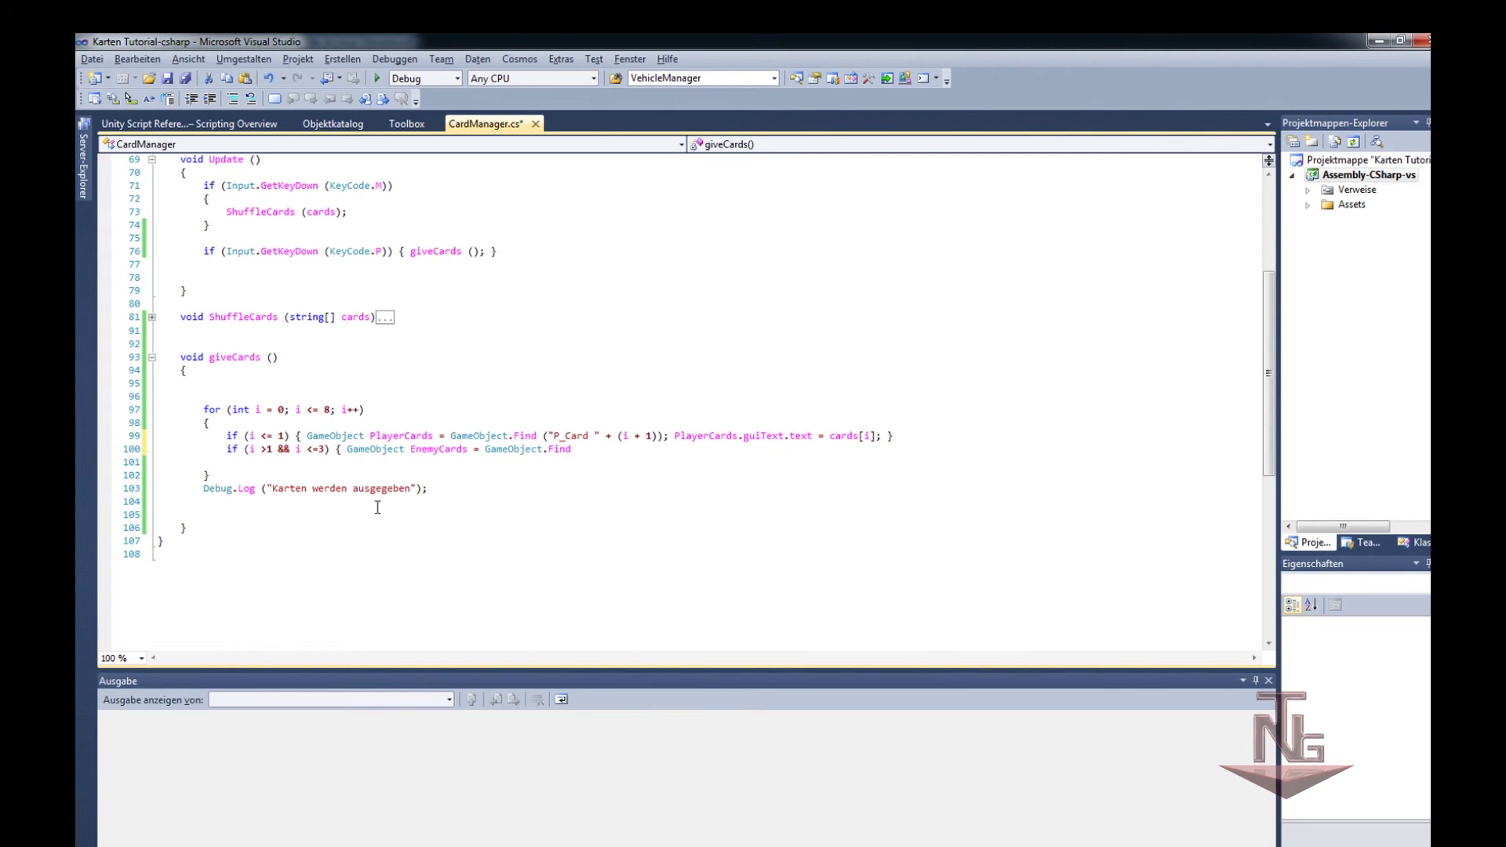
type("(")
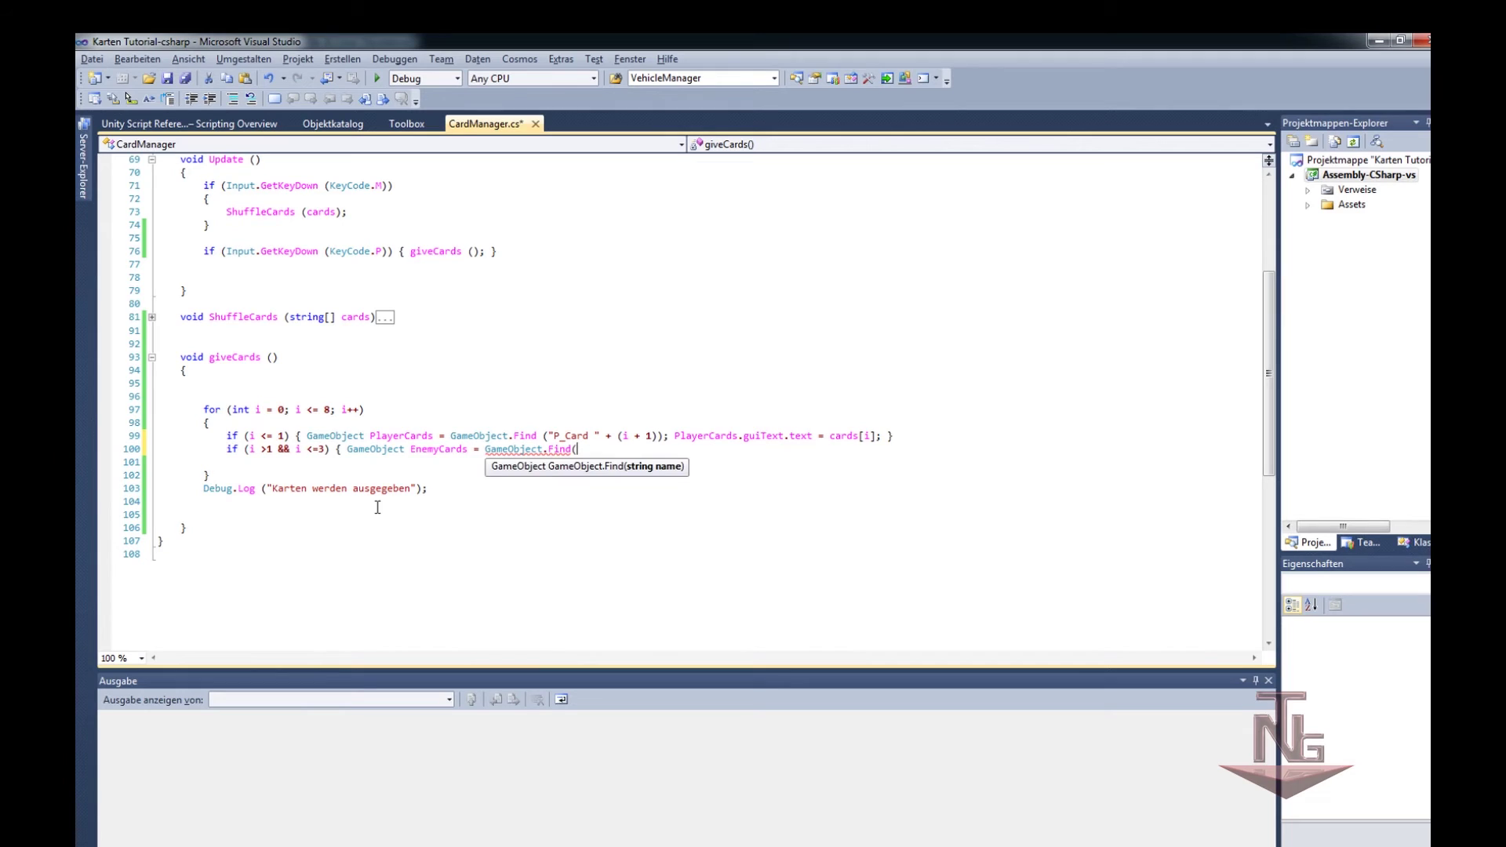
type("\"")
type("E_Car")
type("ds \" ")
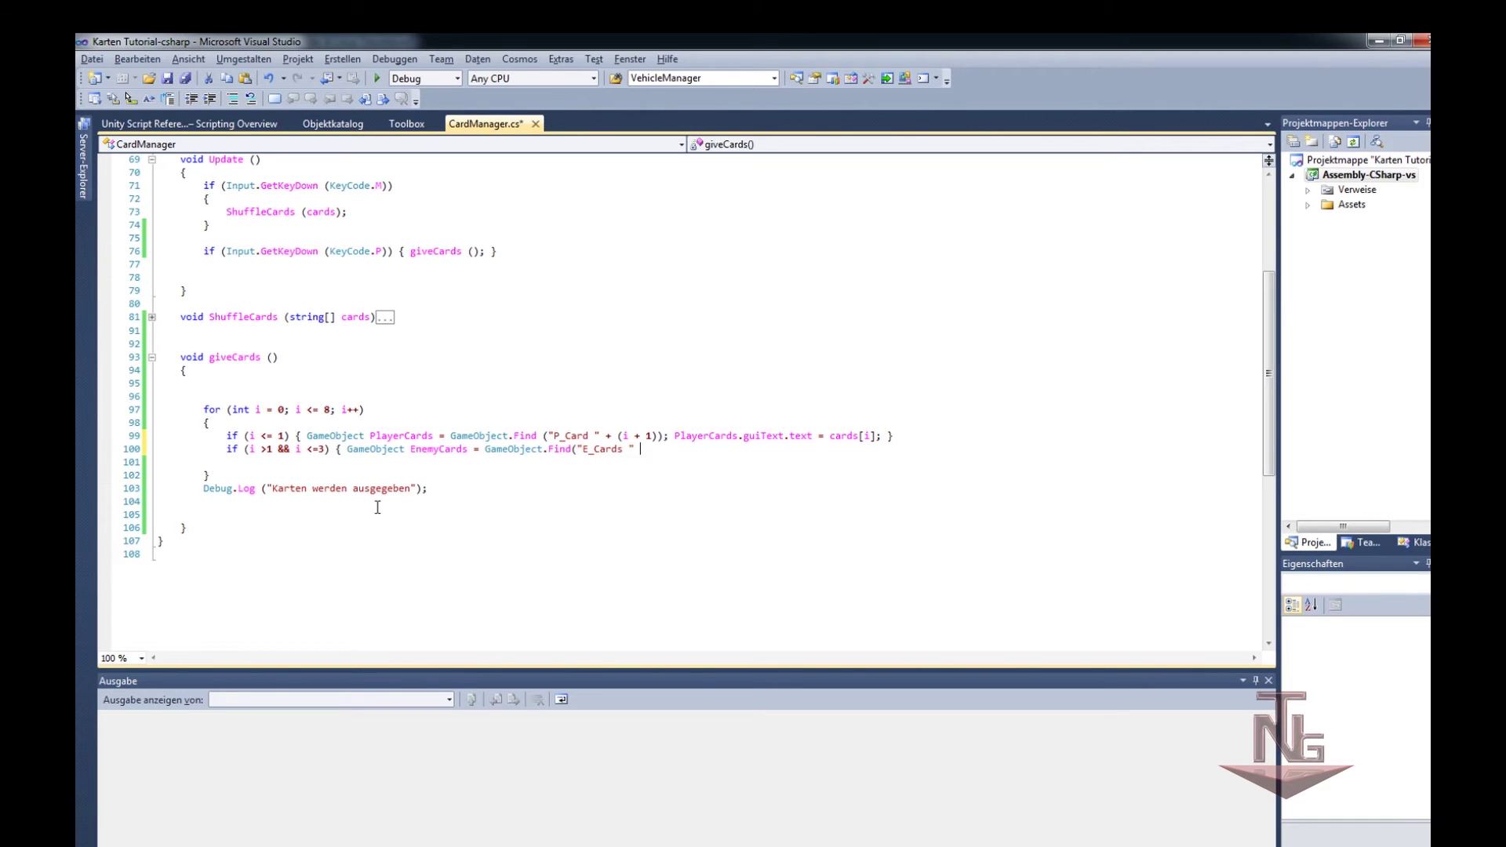
type("+(i")
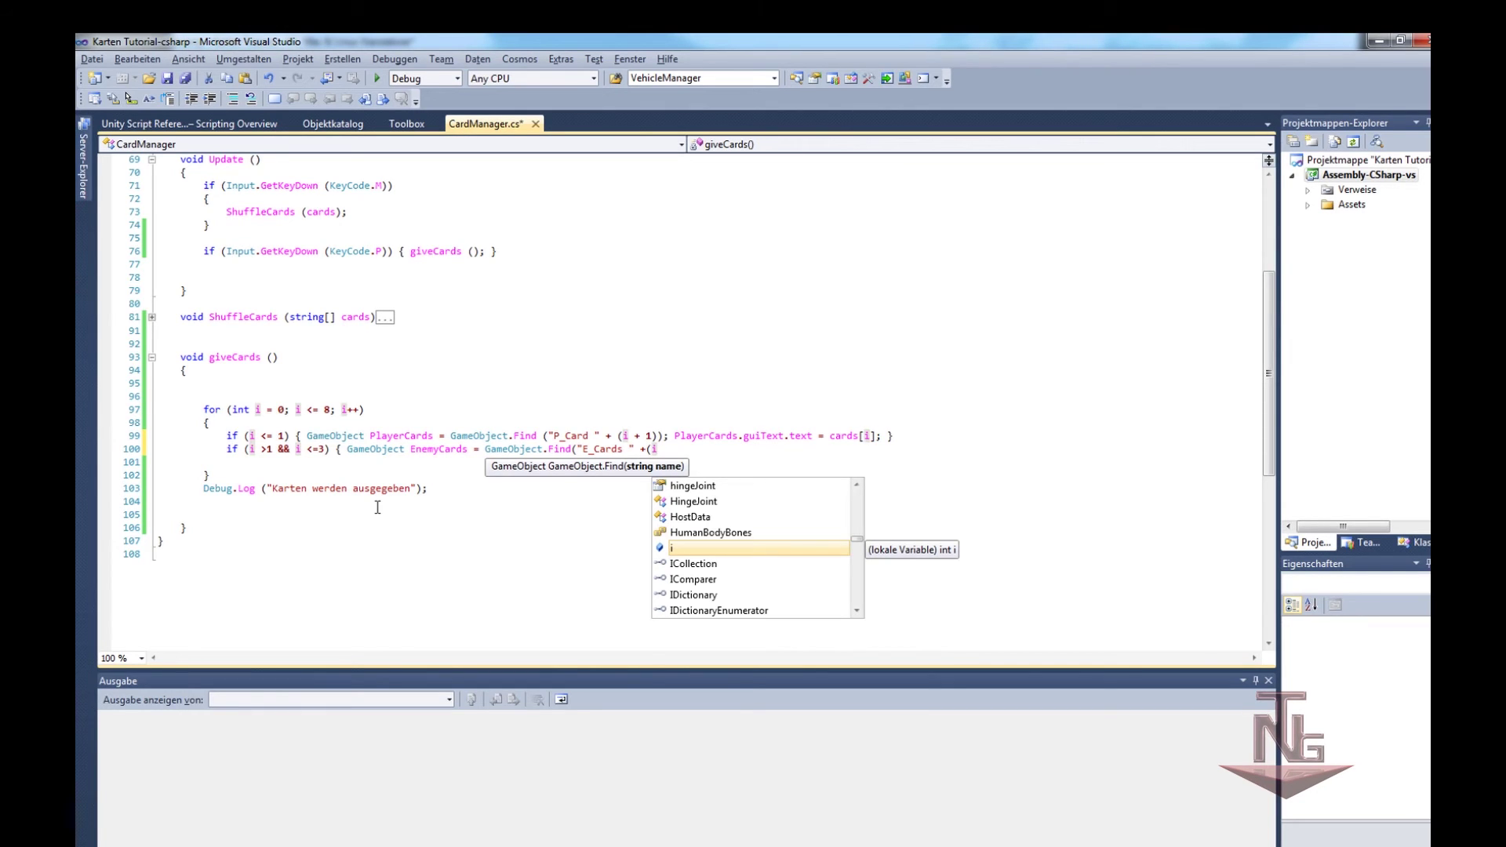
type("-")
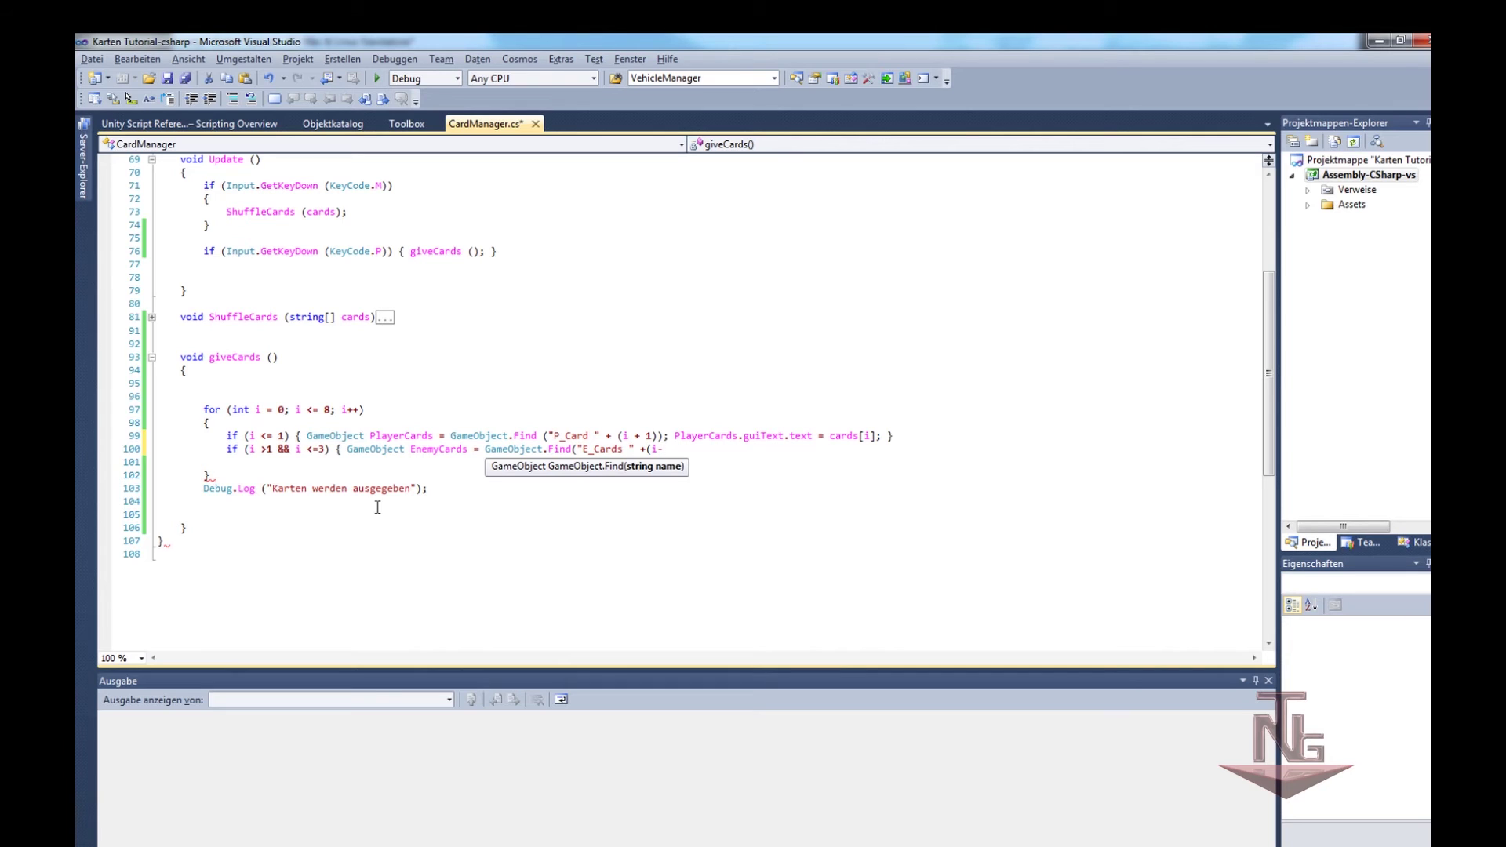
type("1)")
type("); ")
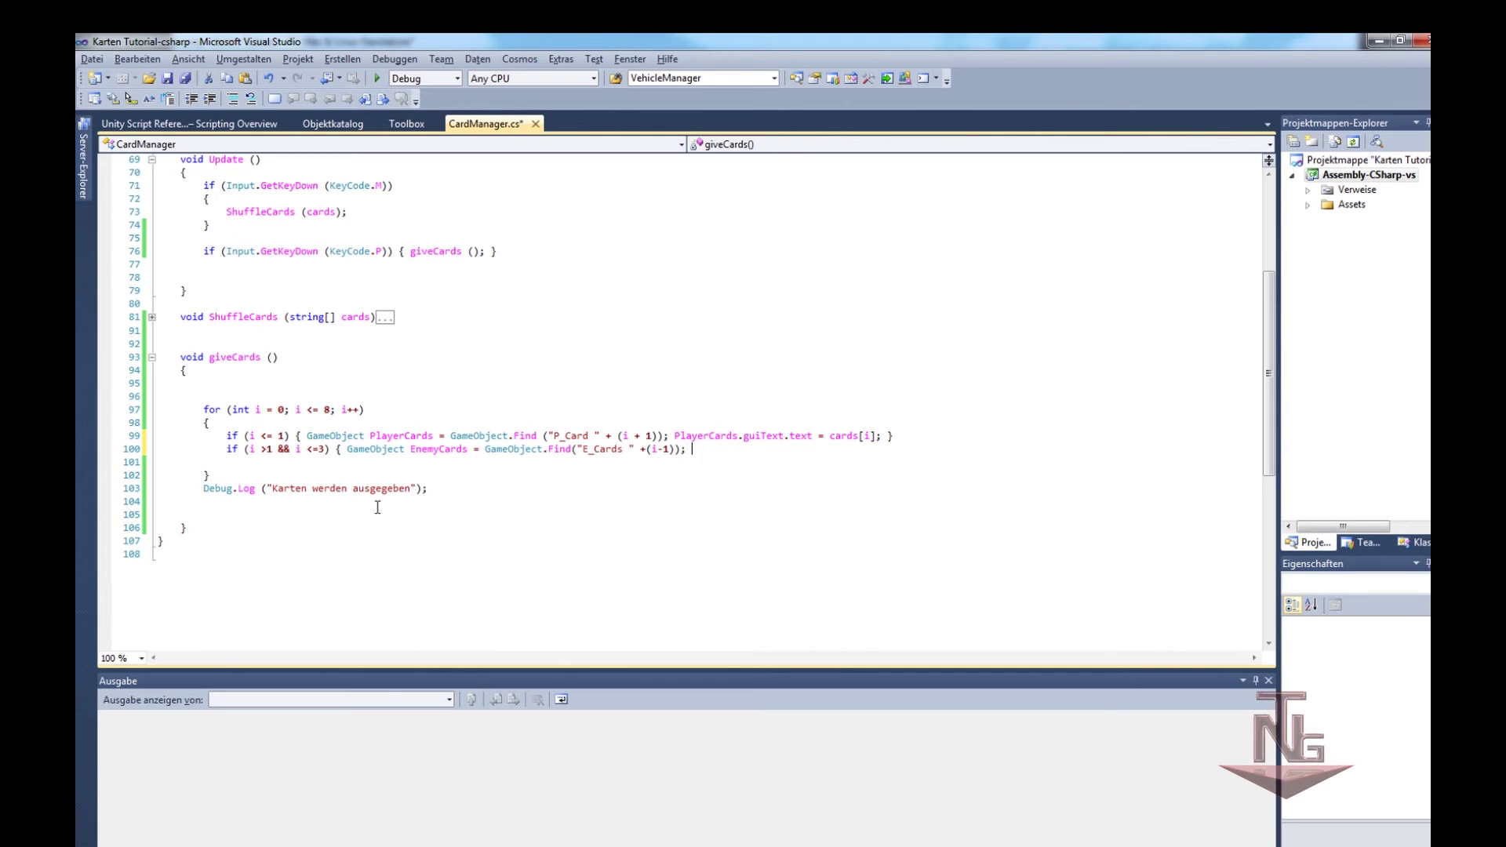
type("EnemyCards")
type(".gui")
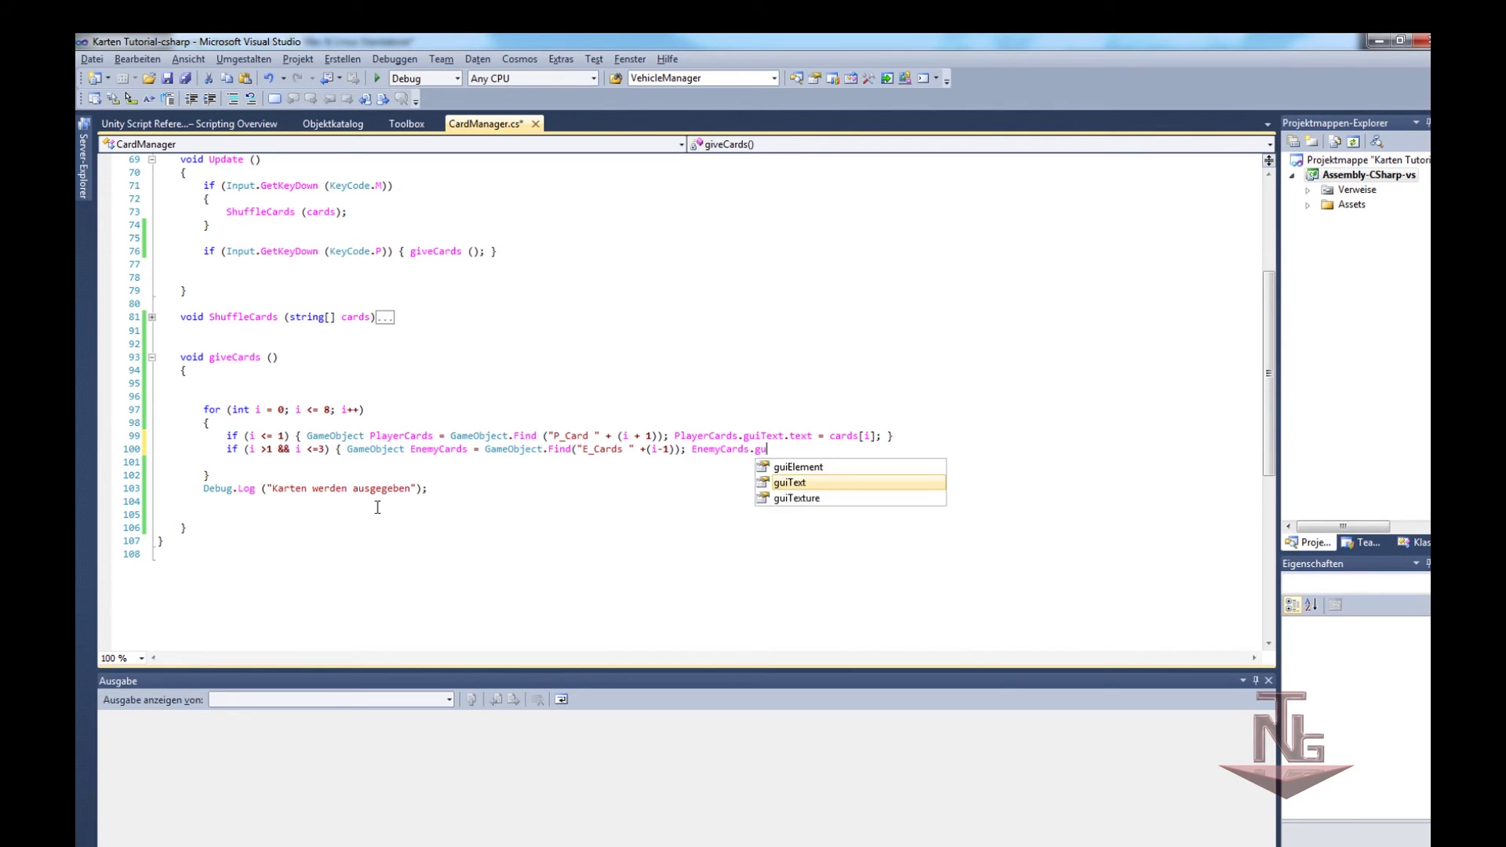
key("Tab")
type(".")
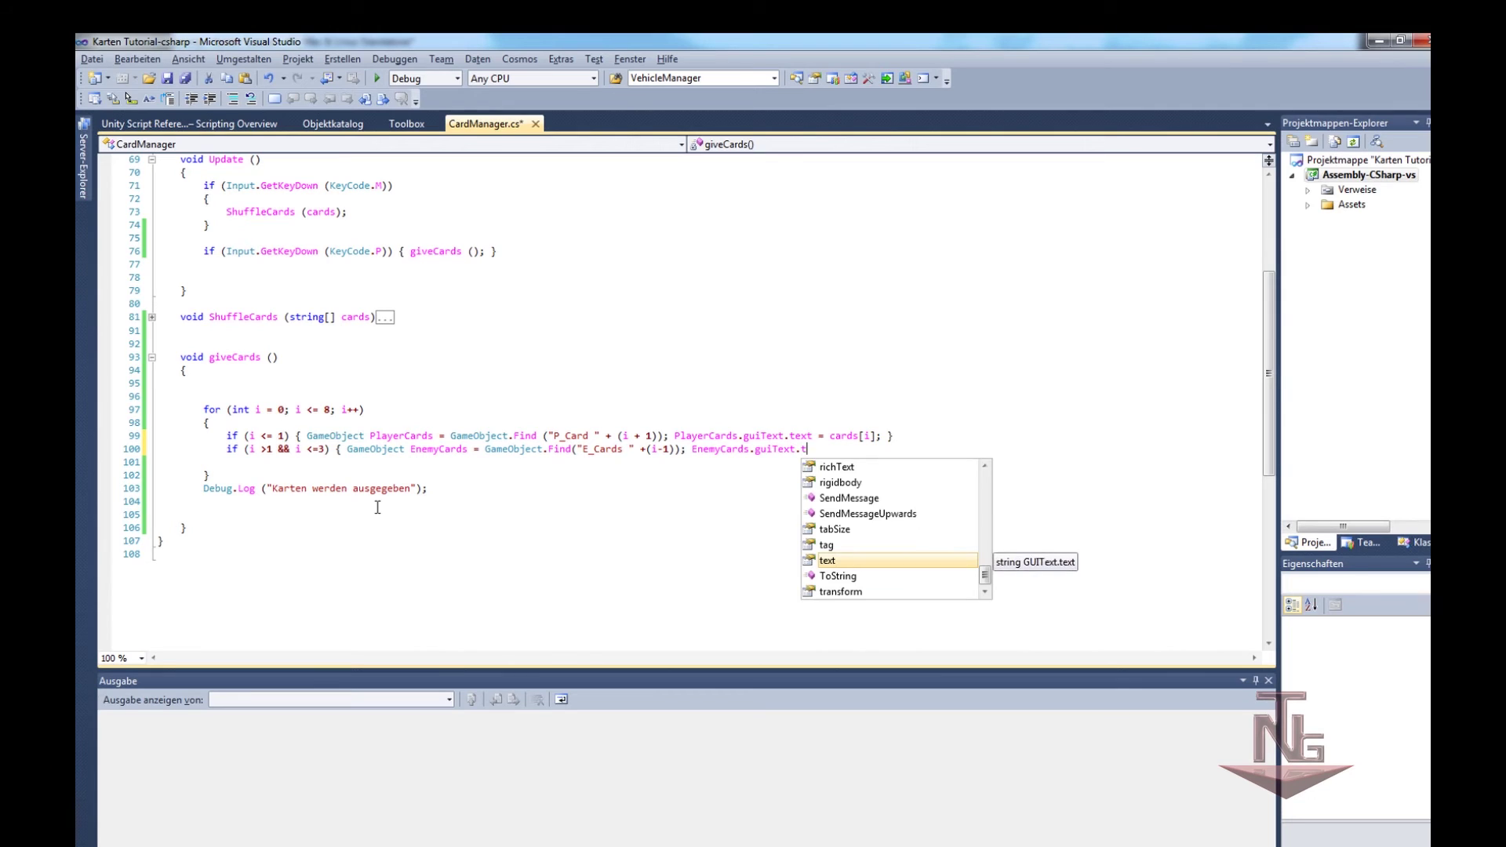
key("Tab")
type("= c")
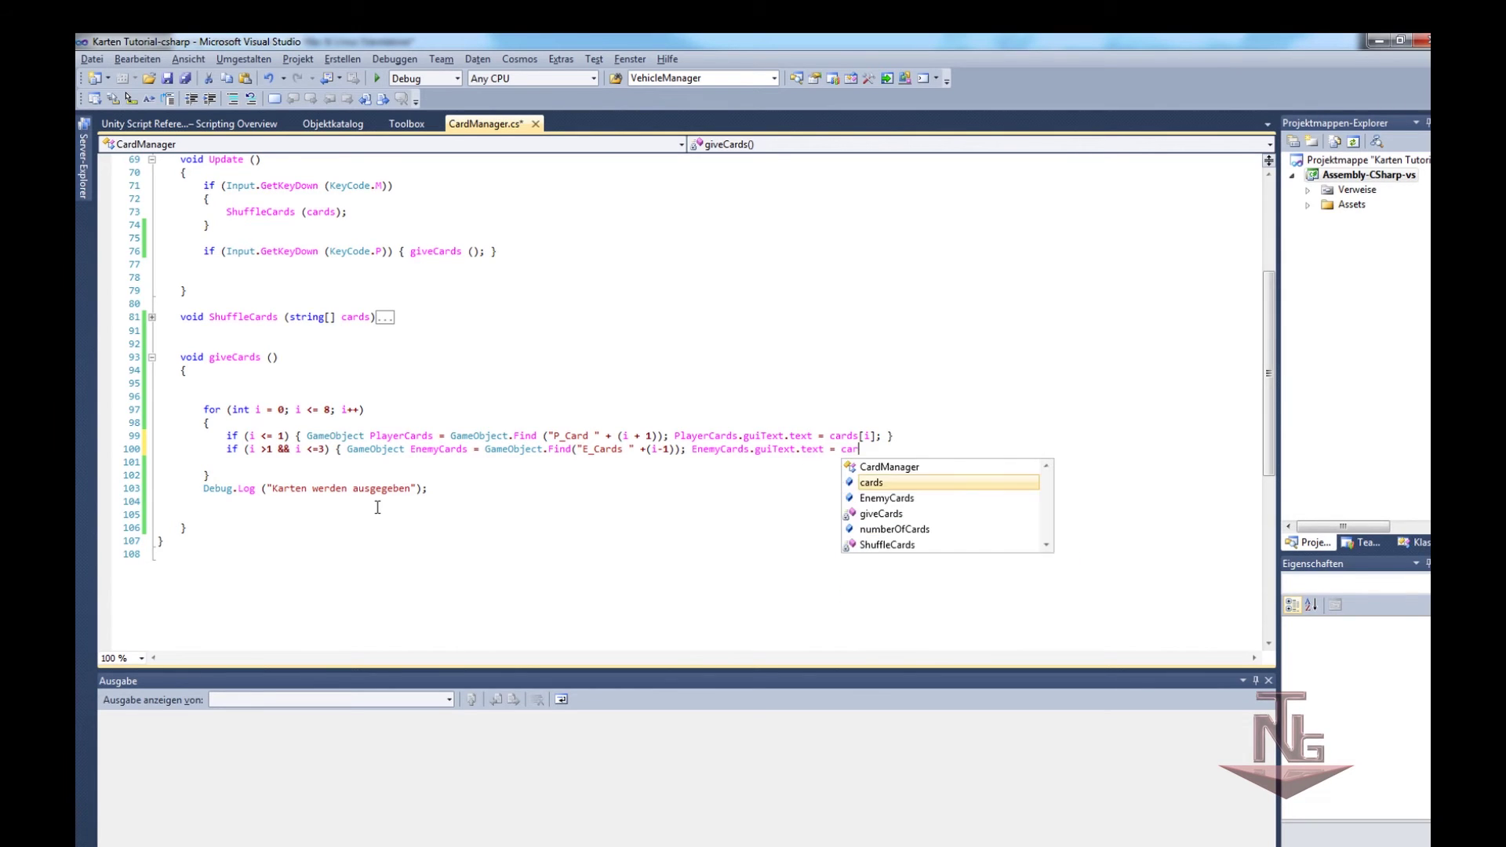
key("Tab")
type("[i]")
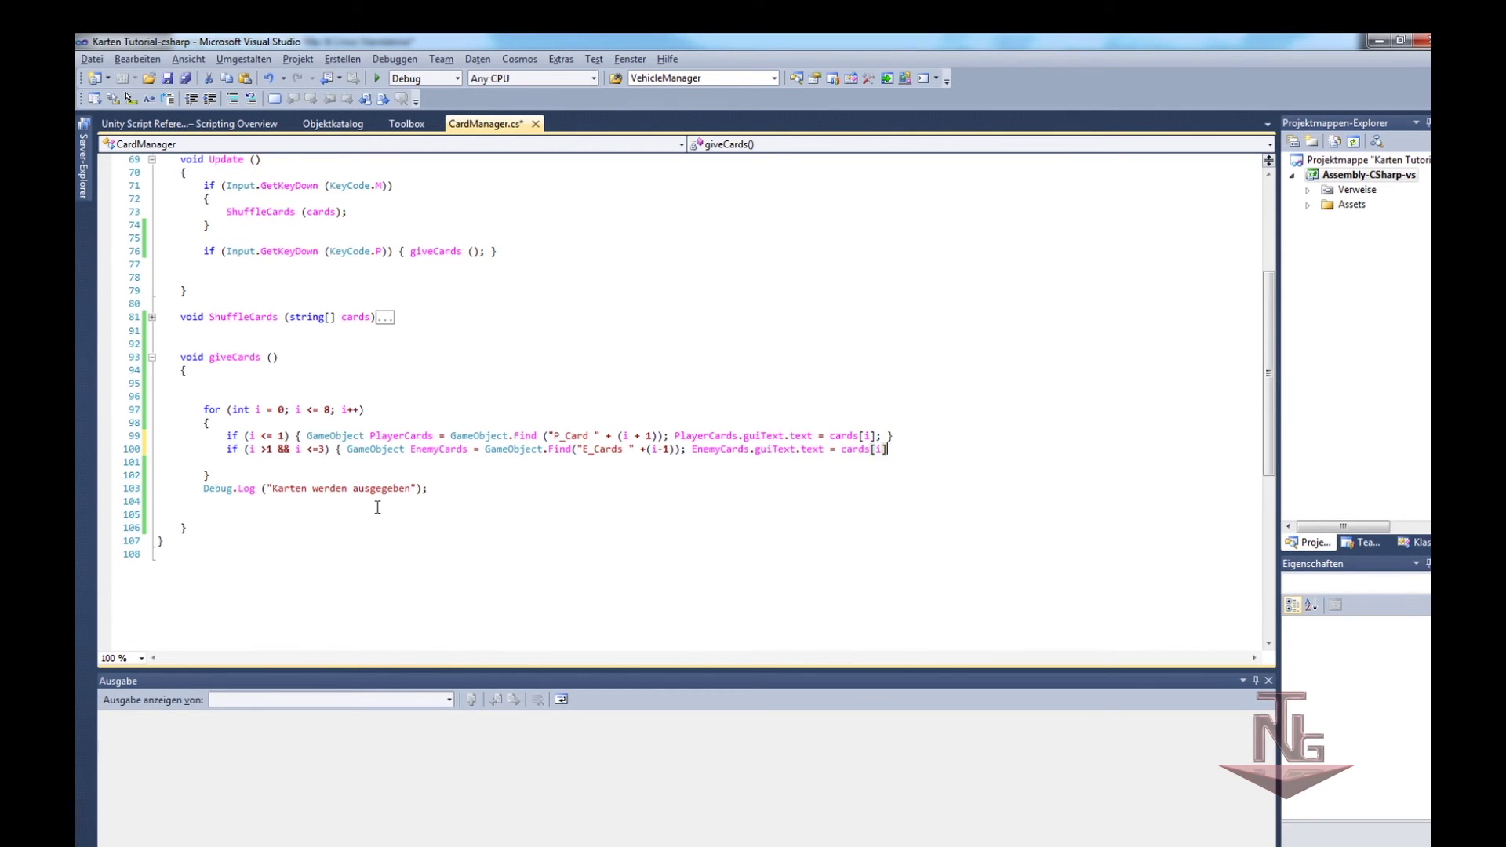
type("; }")
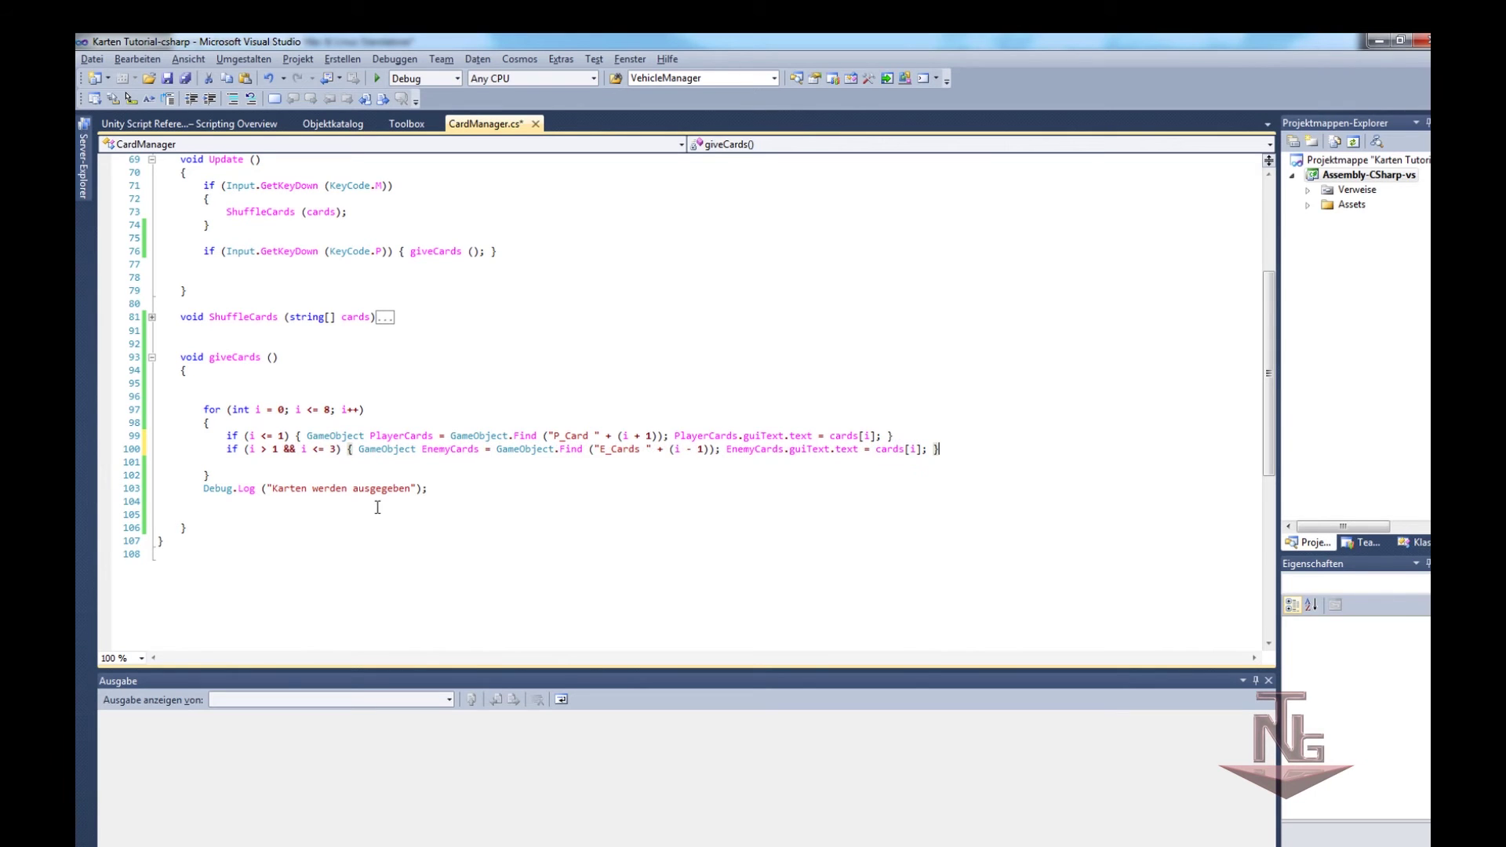
Step: Play the game in Unity, shuffle and deal, and open the NullReferenceException from giveCards line 100
left_click(1378, 41)
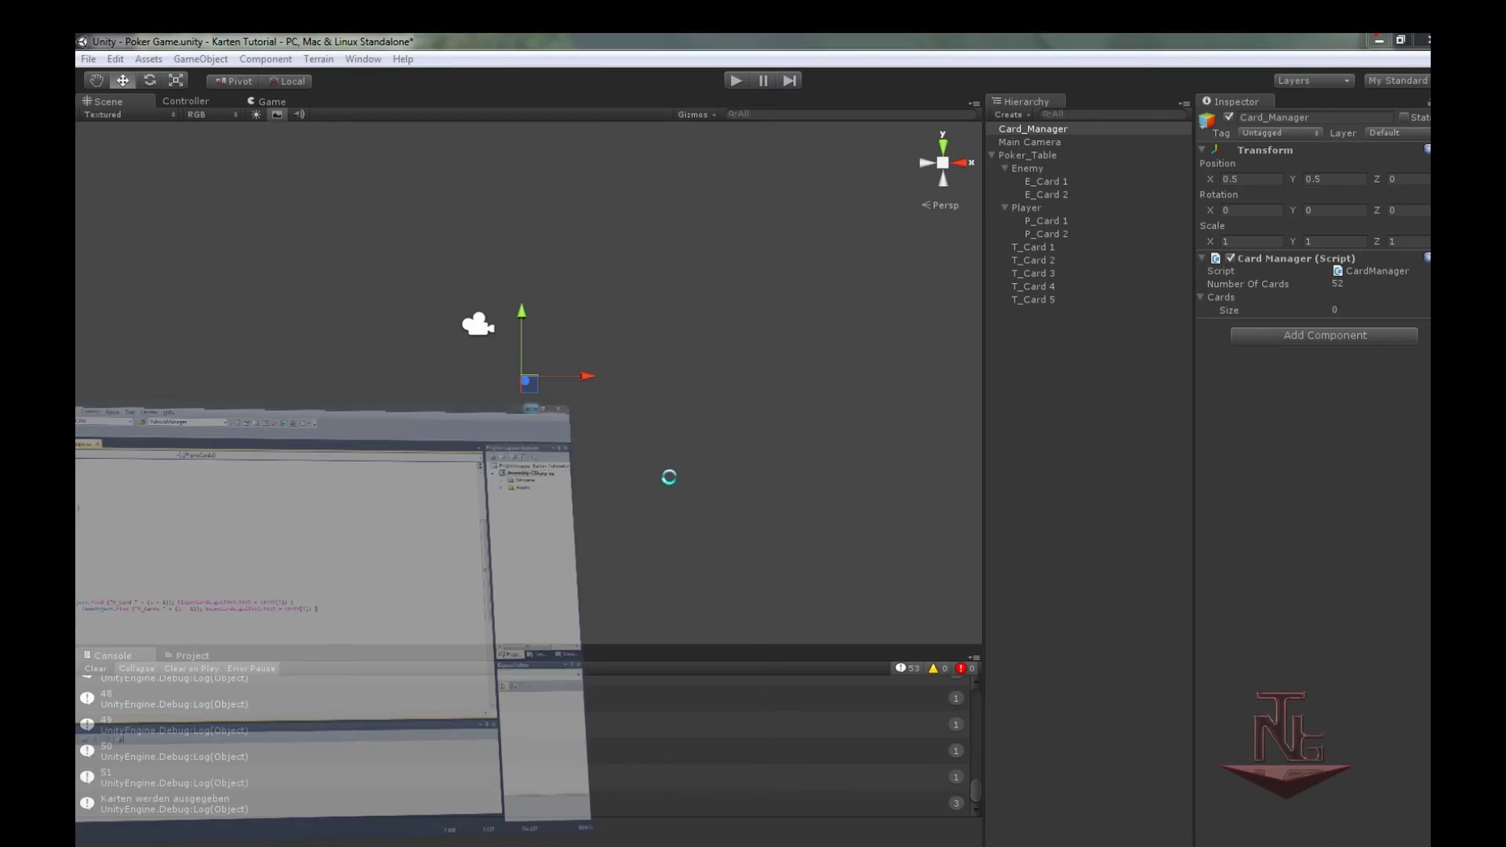
left_click(718, 439)
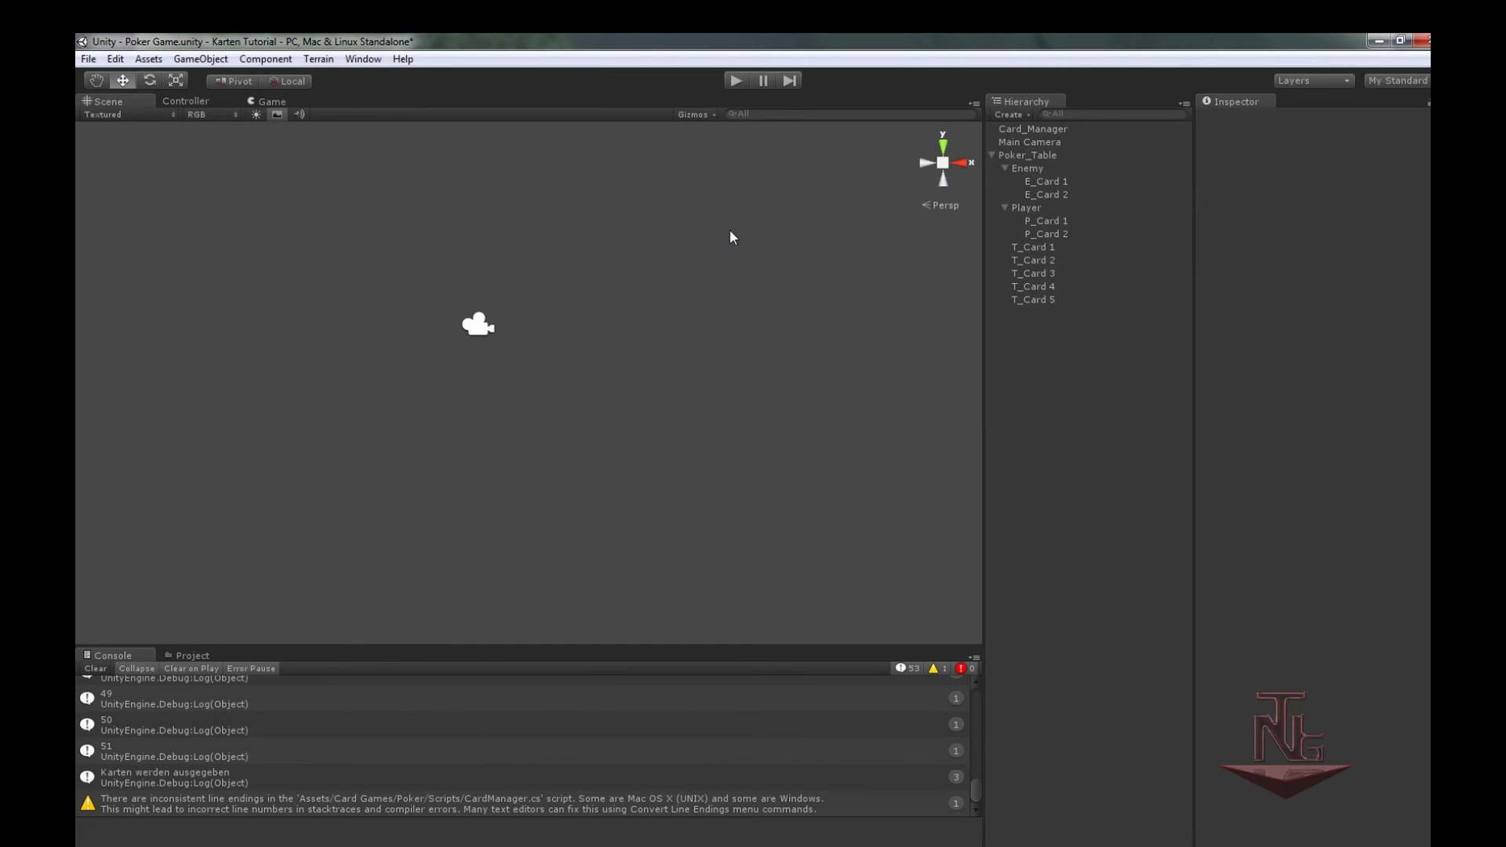
left_click(735, 81)
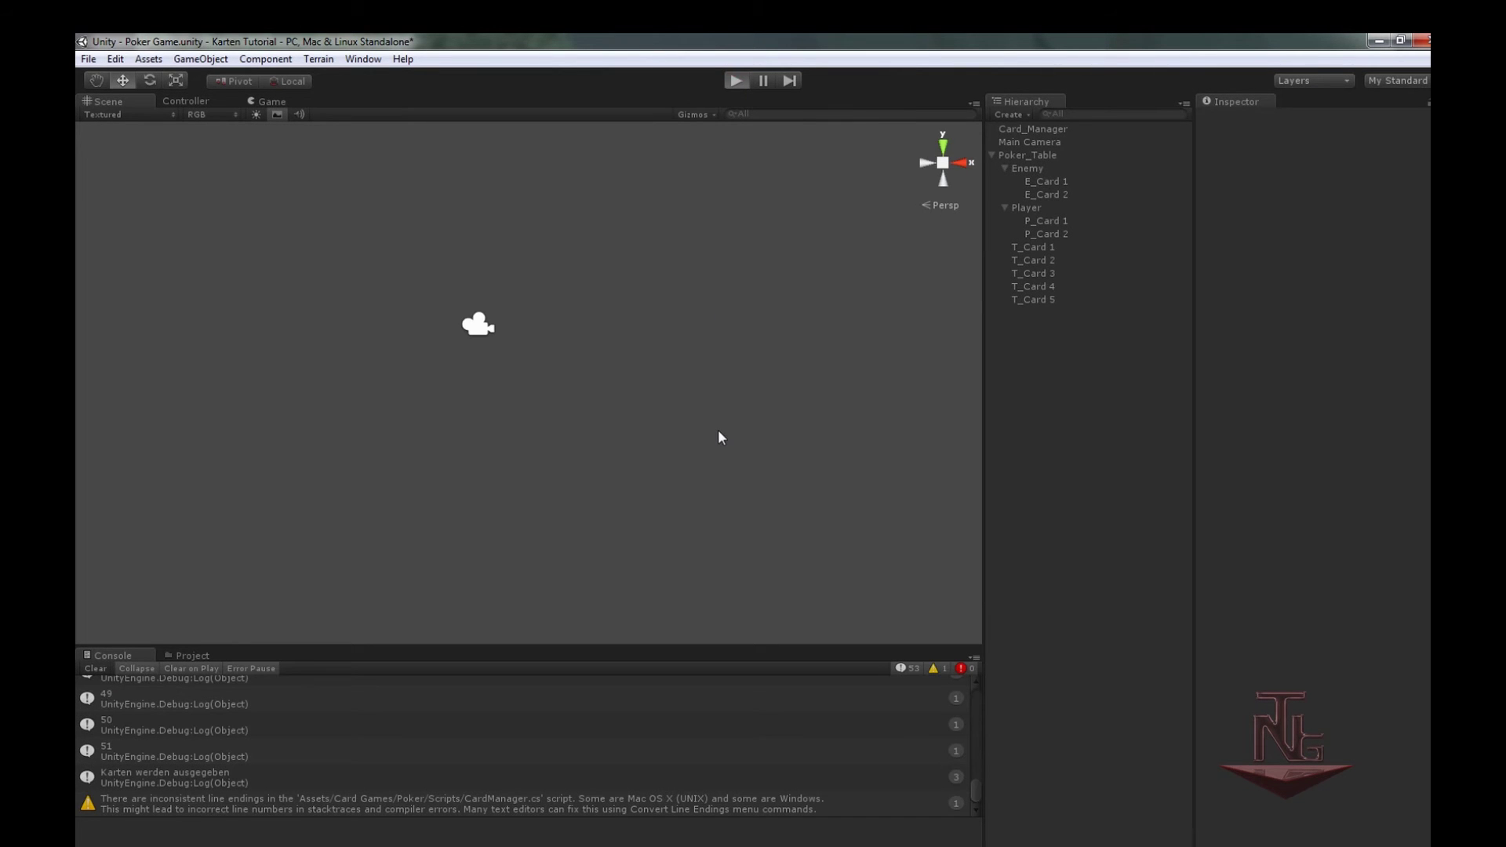
left_click(1031, 130)
left_click(696, 363)
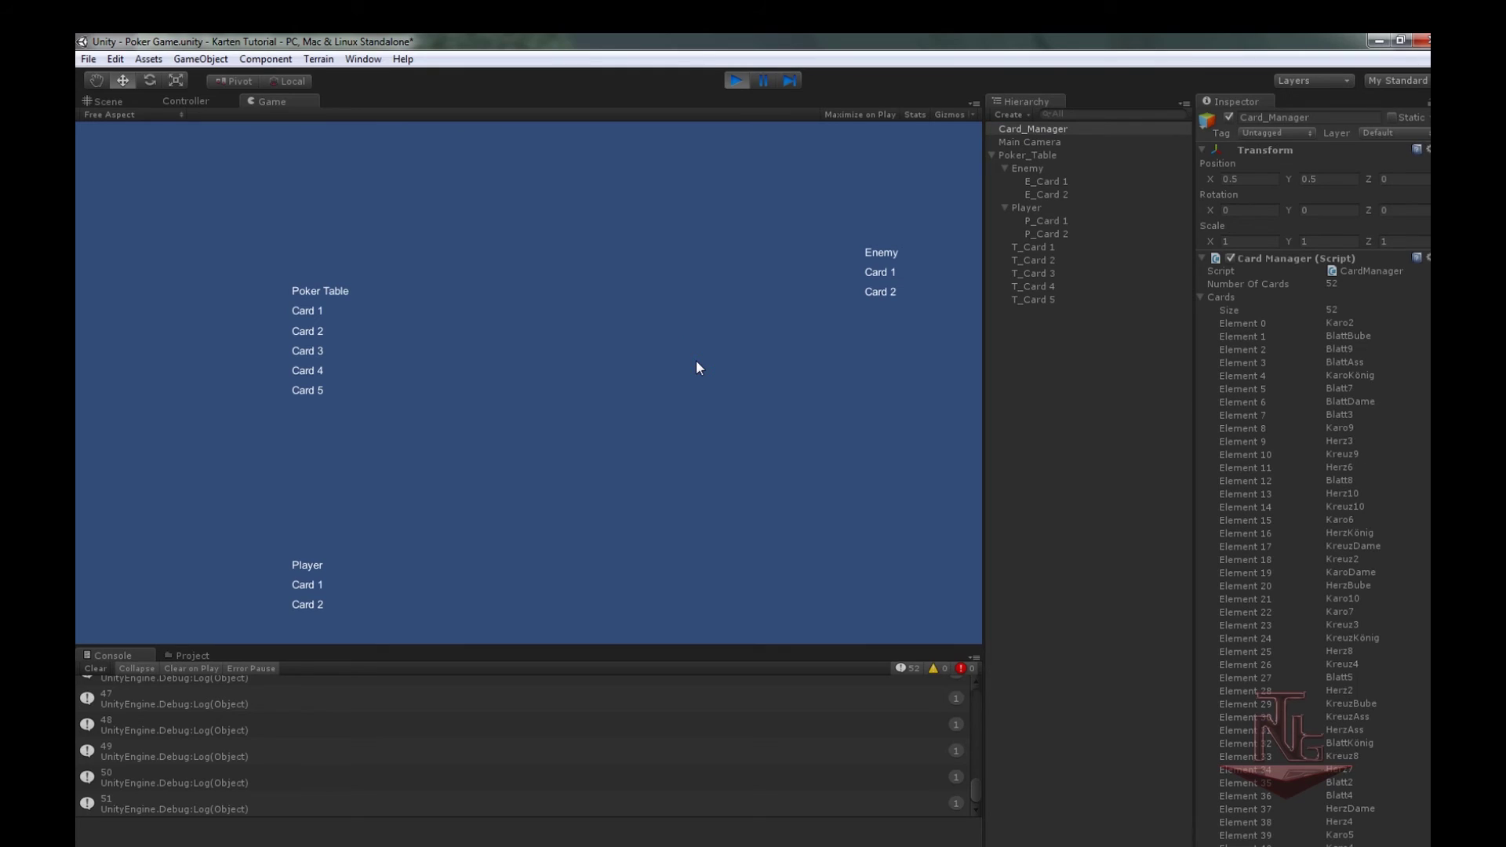
left_click(696, 367)
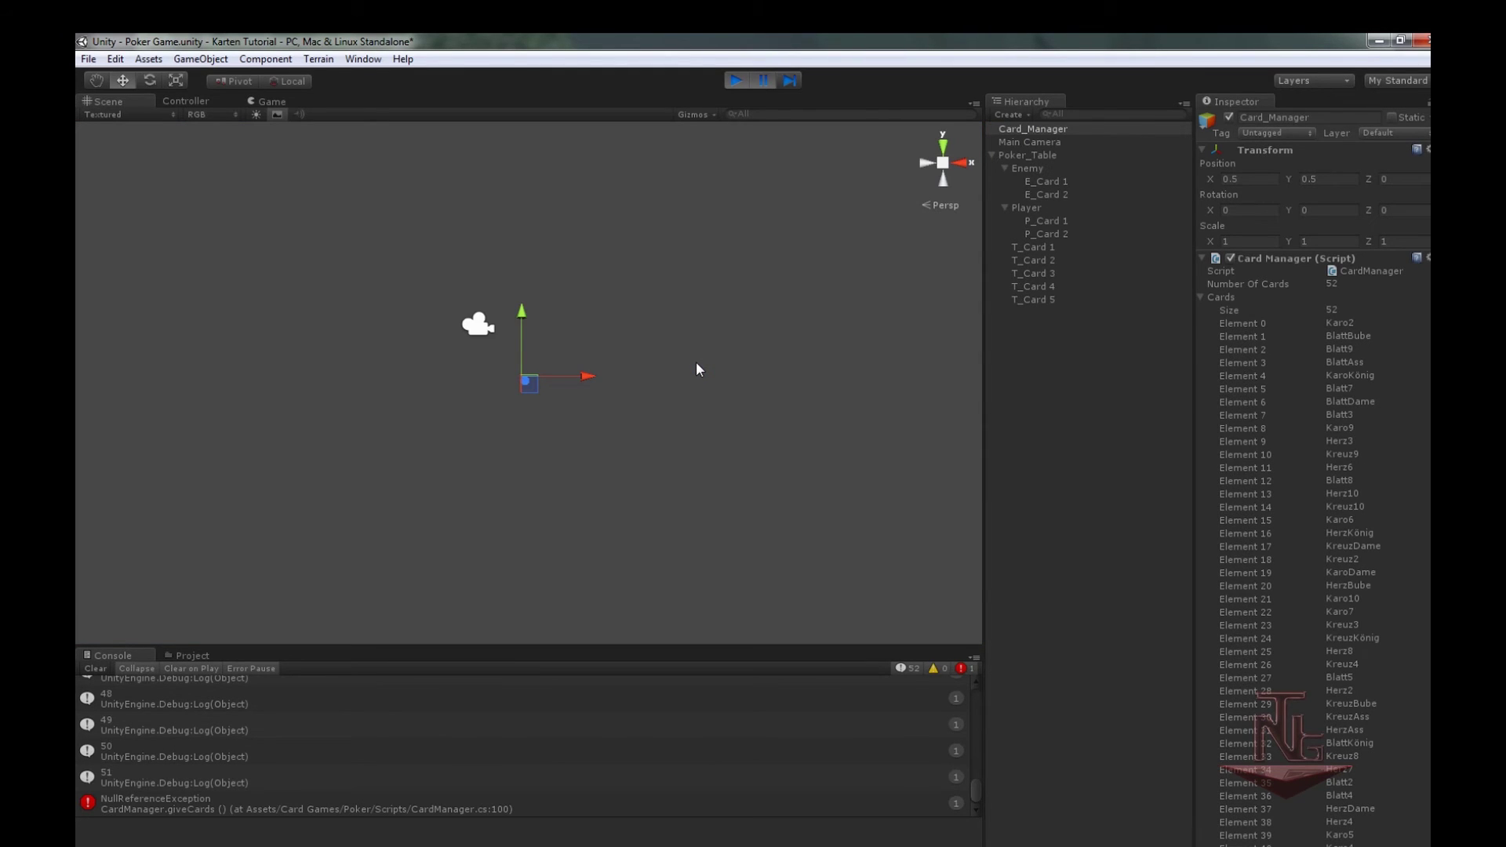
left_click(465, 811)
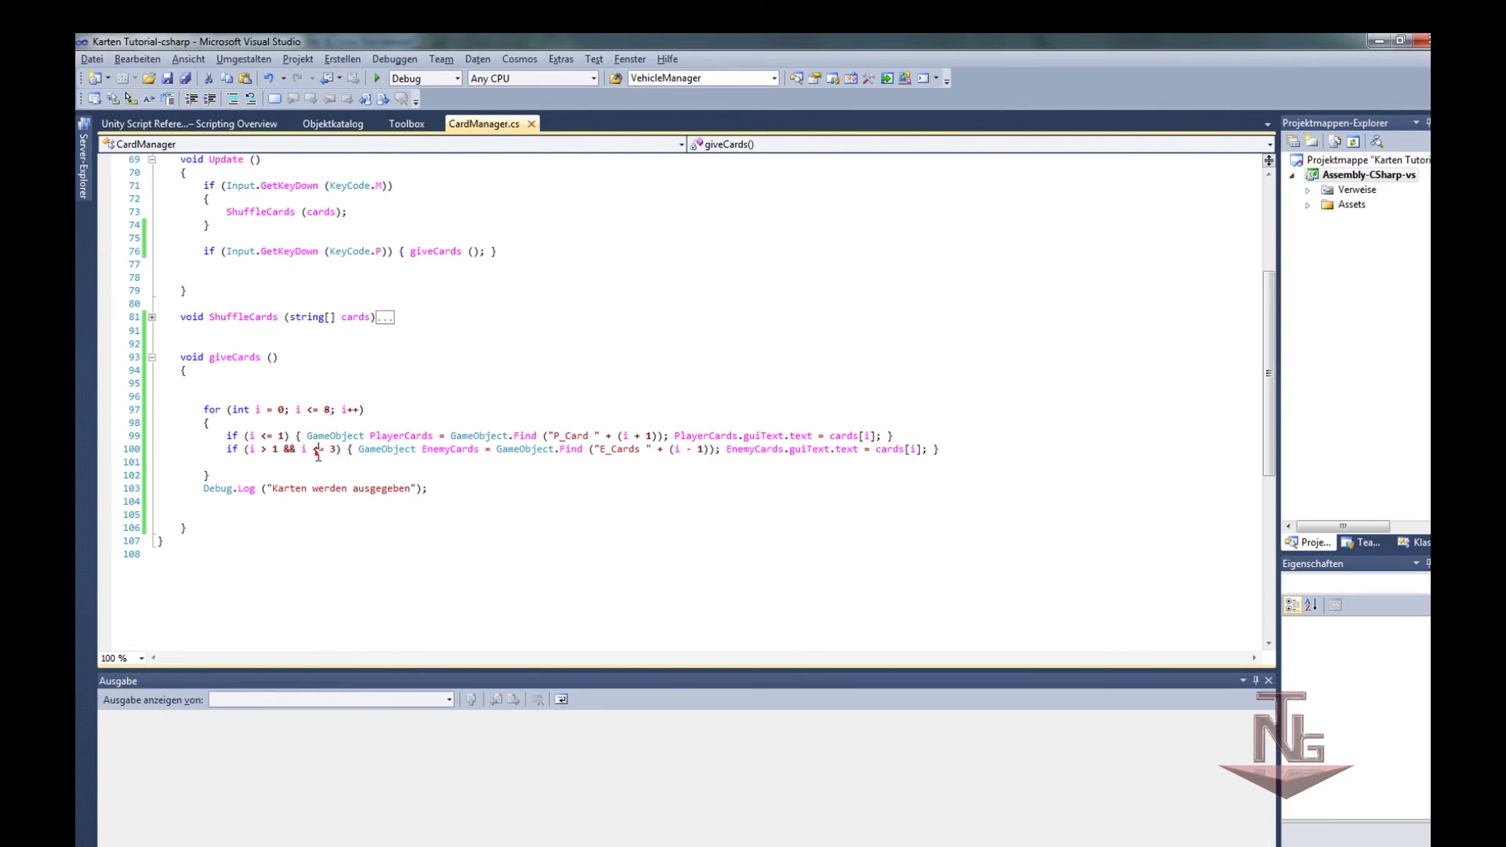
left_click(296, 471)
left_click(295, 471)
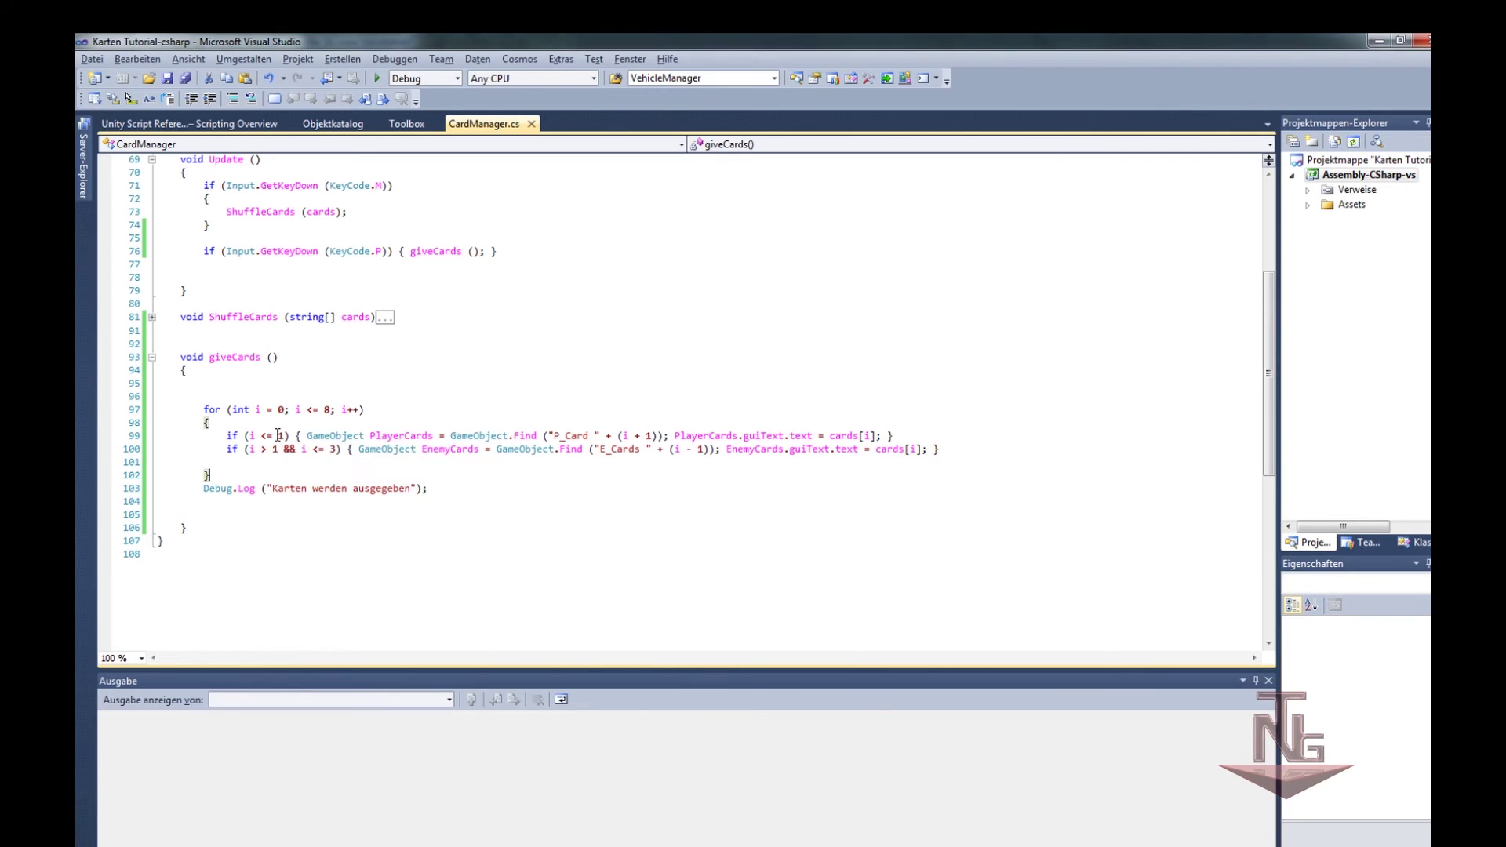
double_click(280, 436)
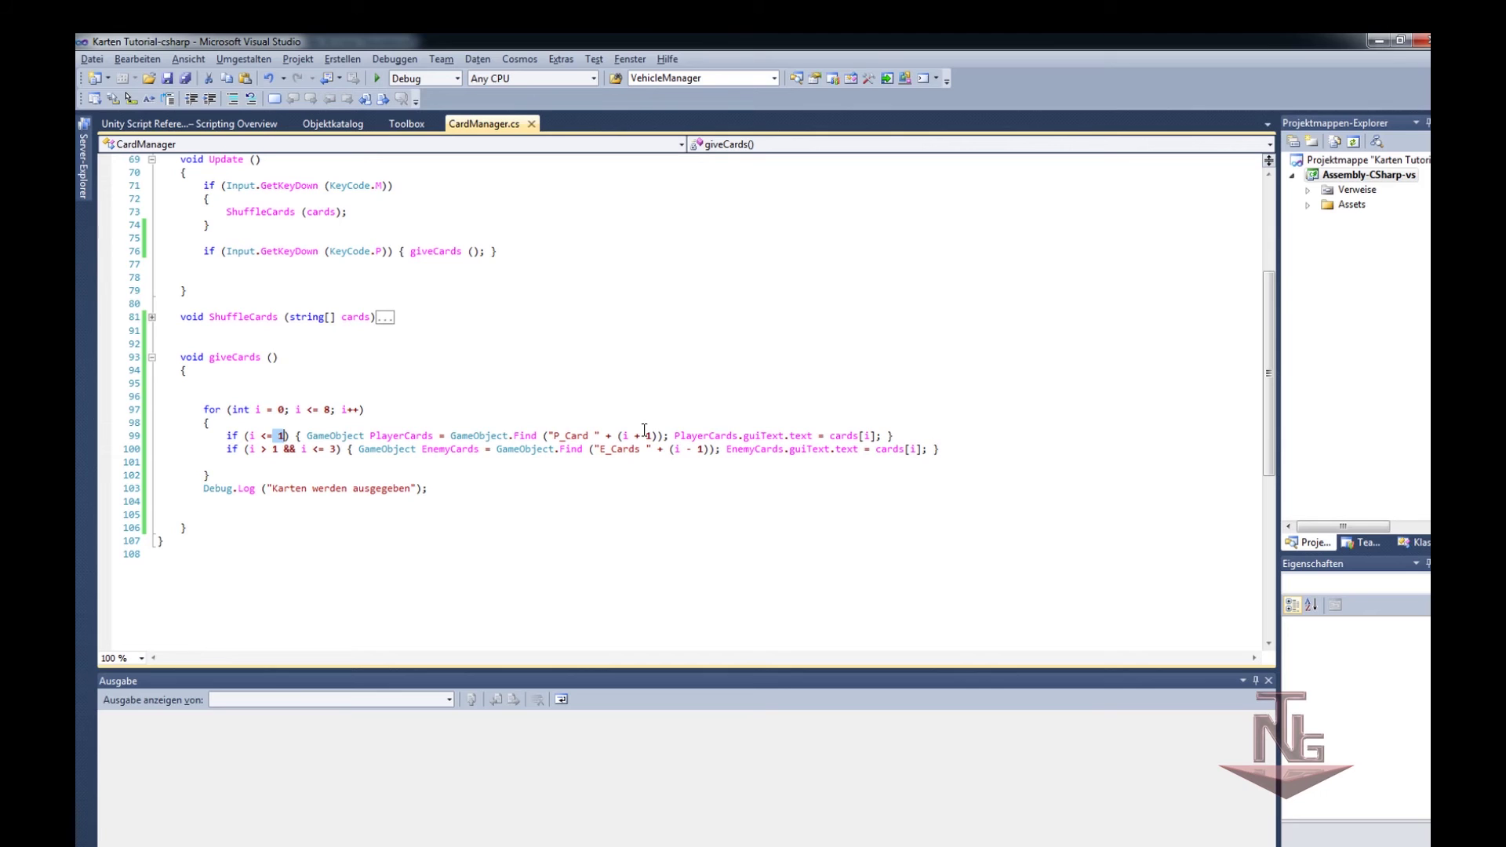
left_click_drag(248, 449, 281, 451)
double_click(276, 449)
left_click(314, 448)
left_click(1378, 40)
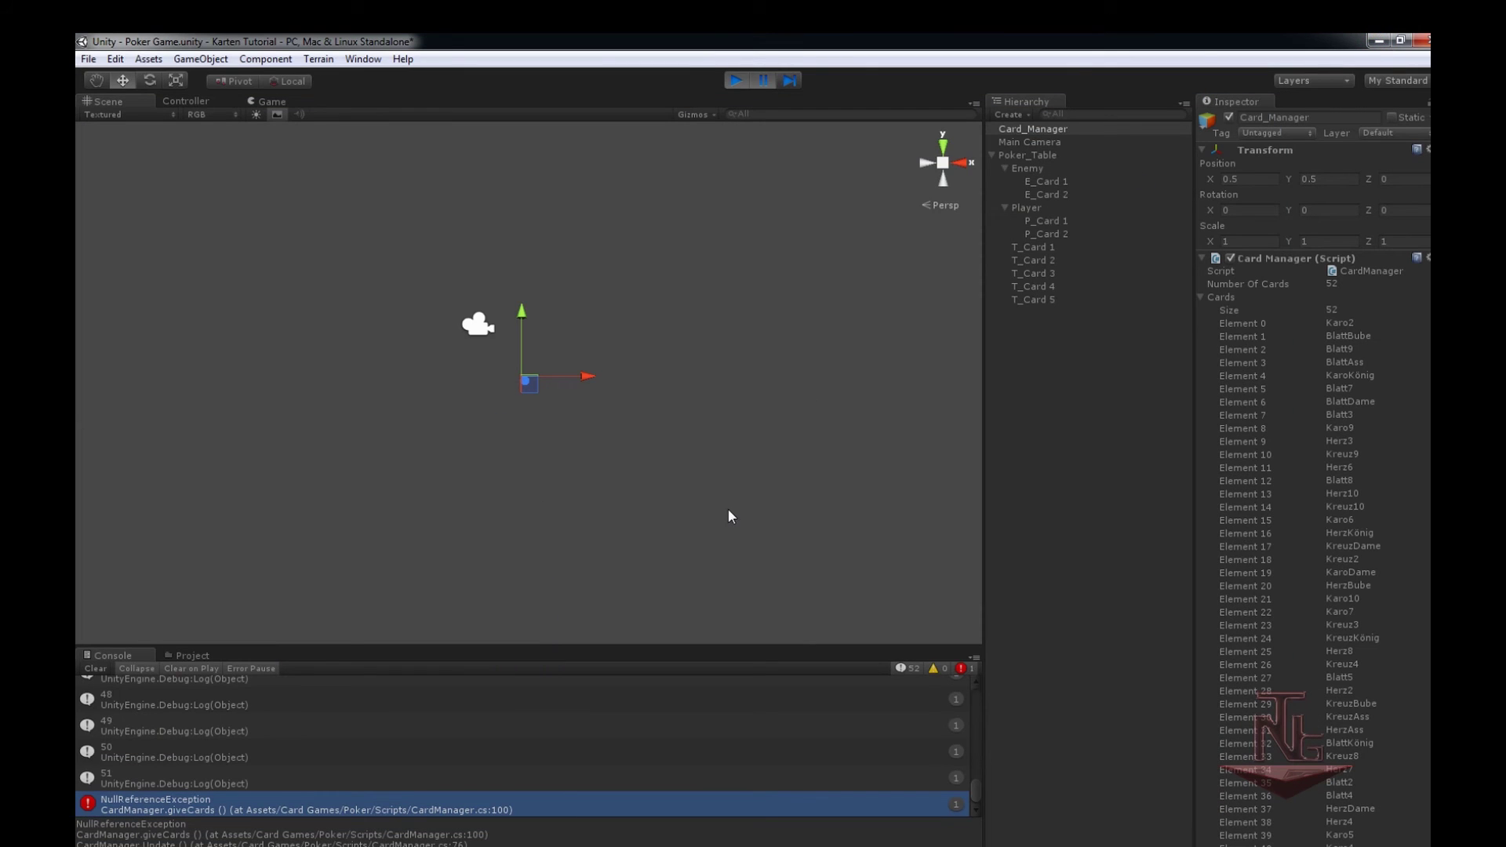
double_click(265, 807)
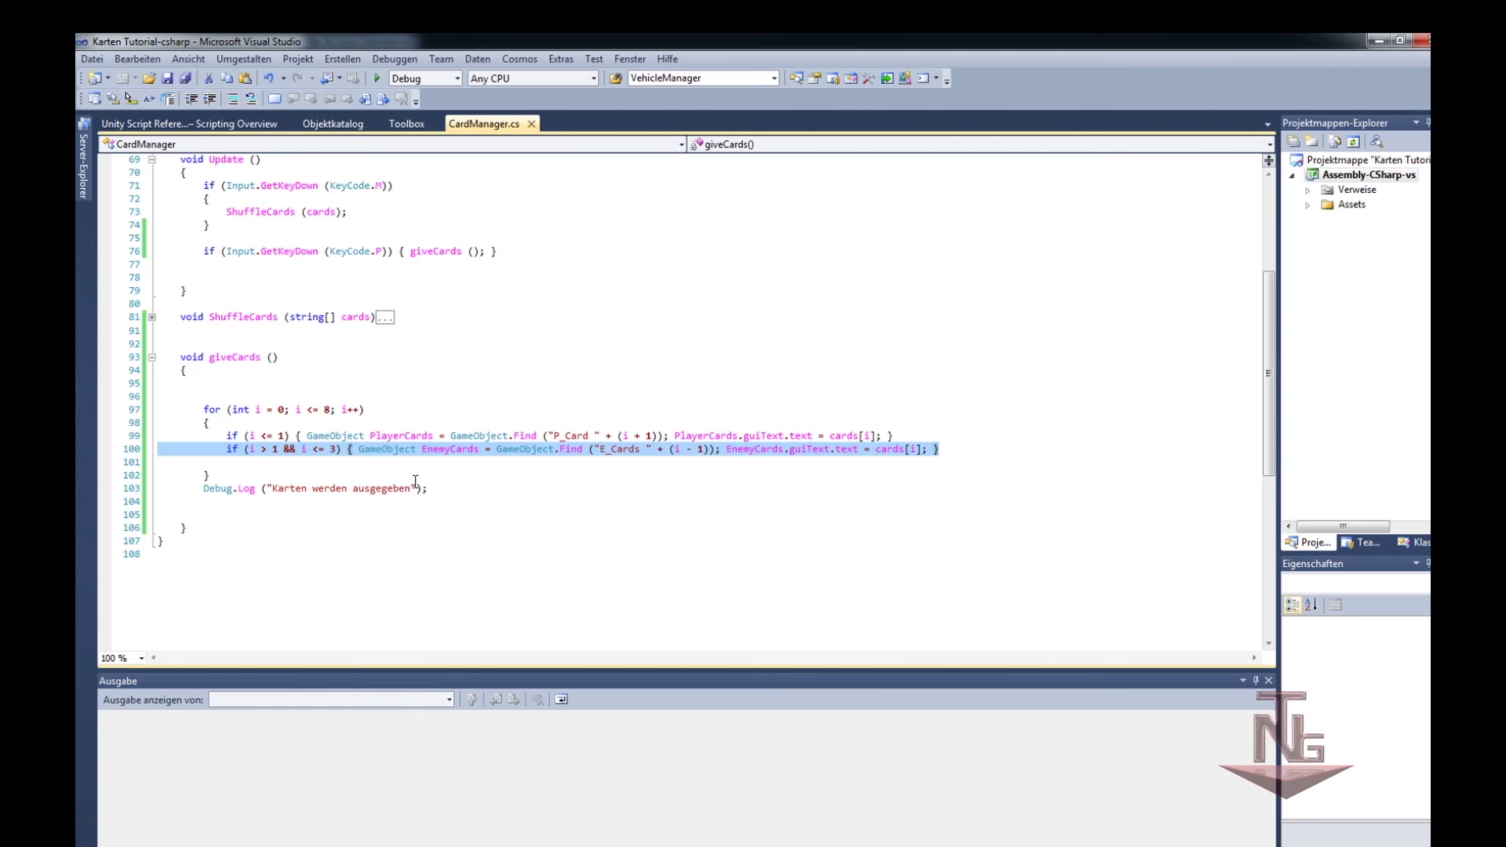
Step: Highlight the i > 1 and i <= 3 conditions on line 100, then switch to Unity
left_click(504, 489)
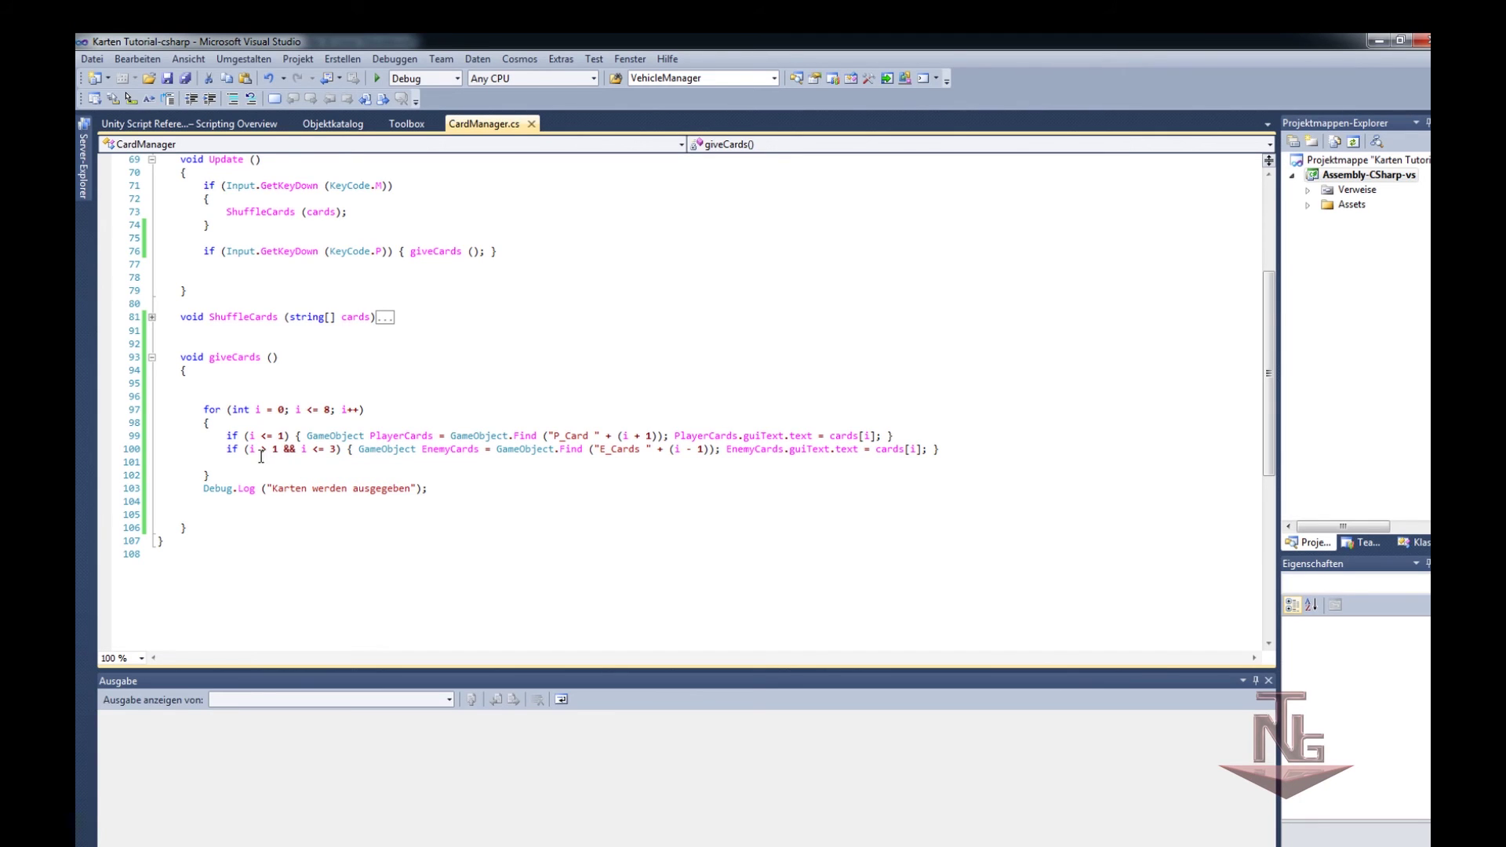
left_click_drag(249, 449, 279, 449)
left_click(296, 469)
left_click_drag(301, 449, 336, 449)
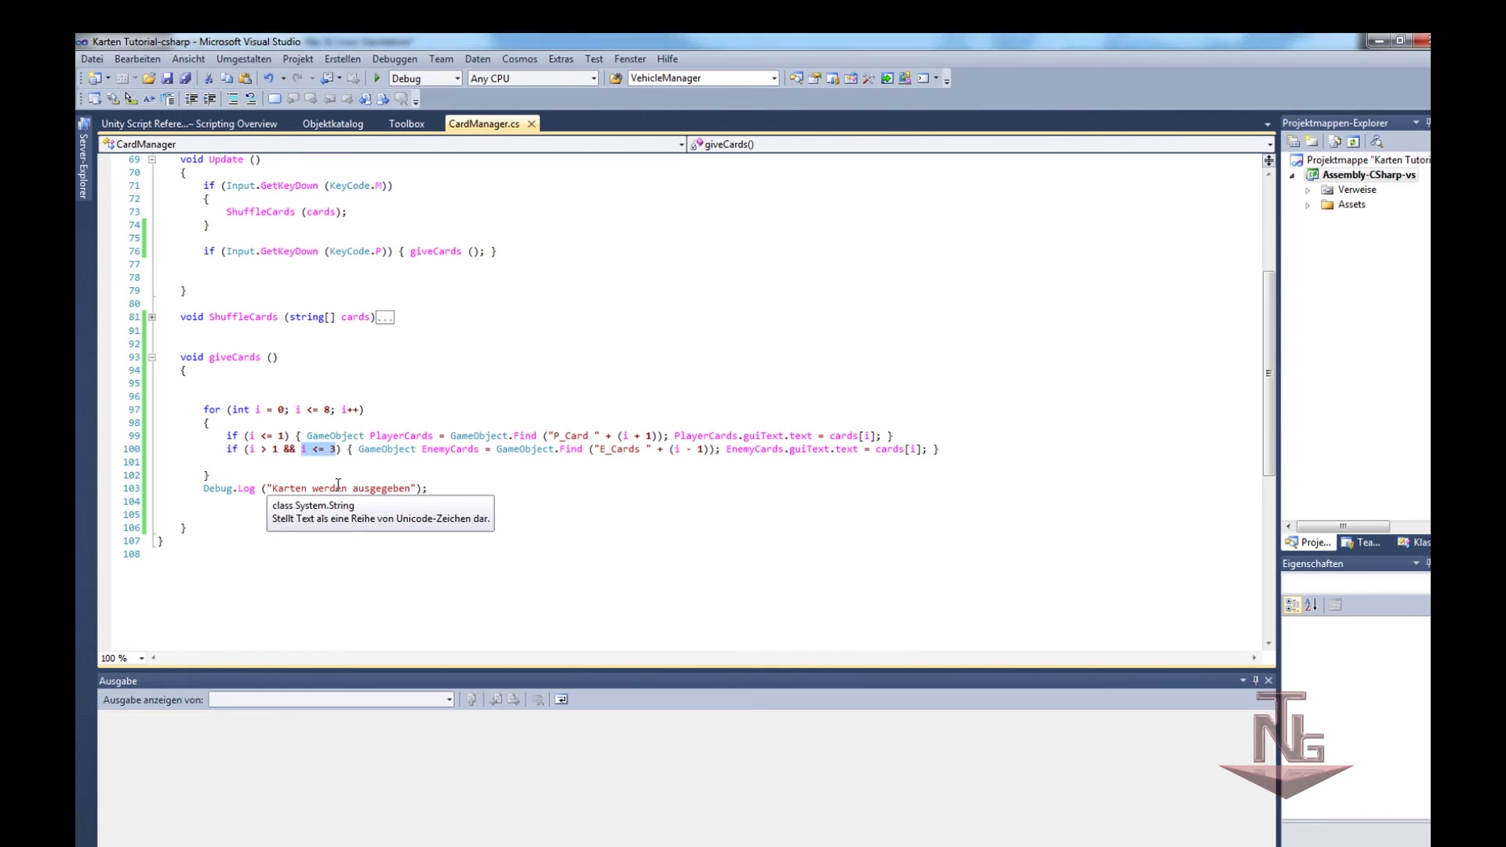
left_click(1380, 42)
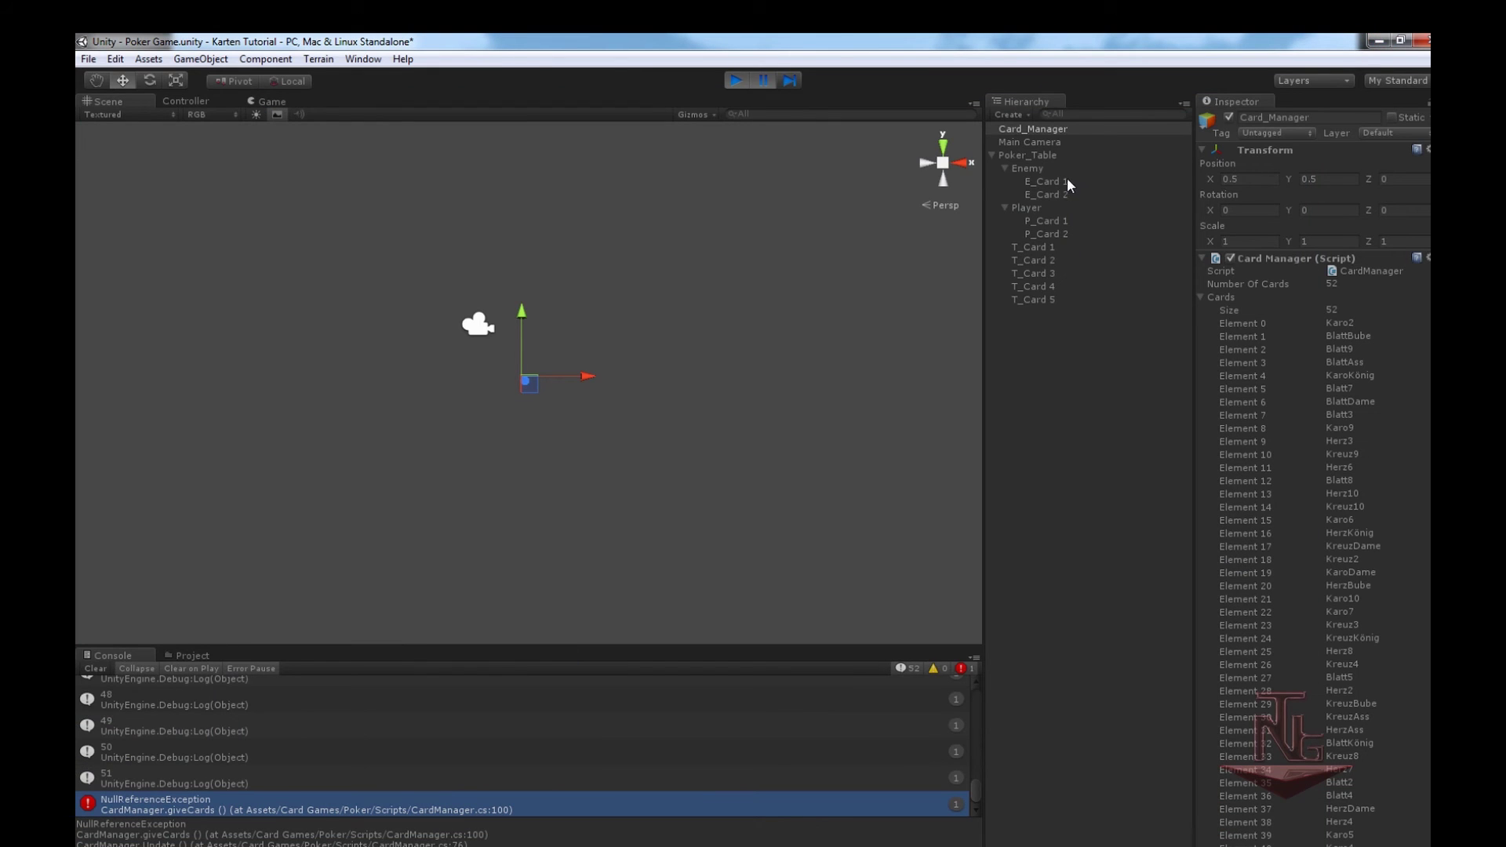
Step: Select E_Card 1 and E_Card 2 in the Hierarchy, then return to Visual Studio
left_click(1058, 181)
left_click(1057, 195)
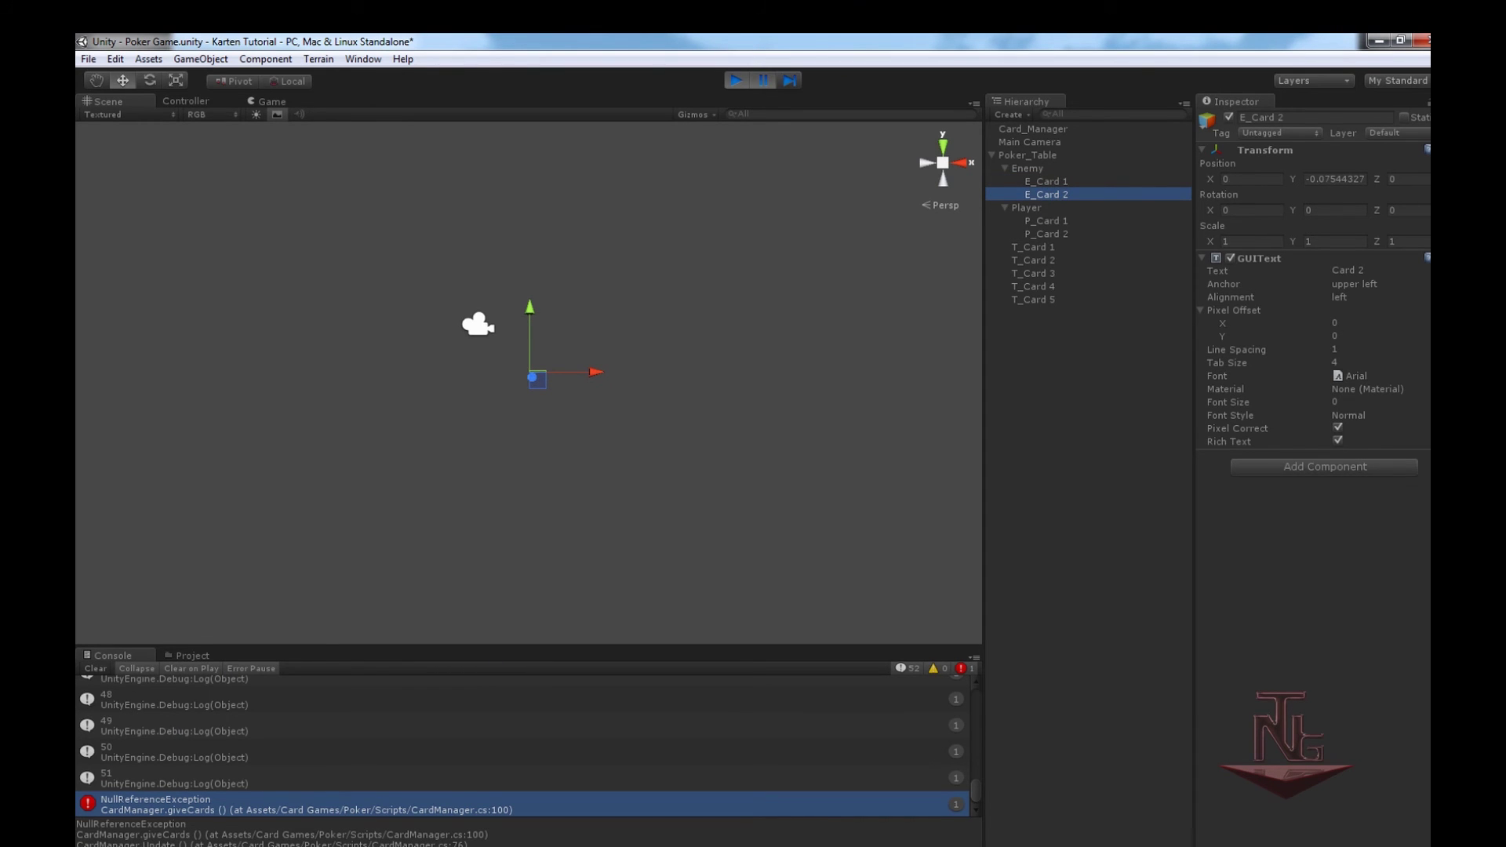
left_click(141, 706)
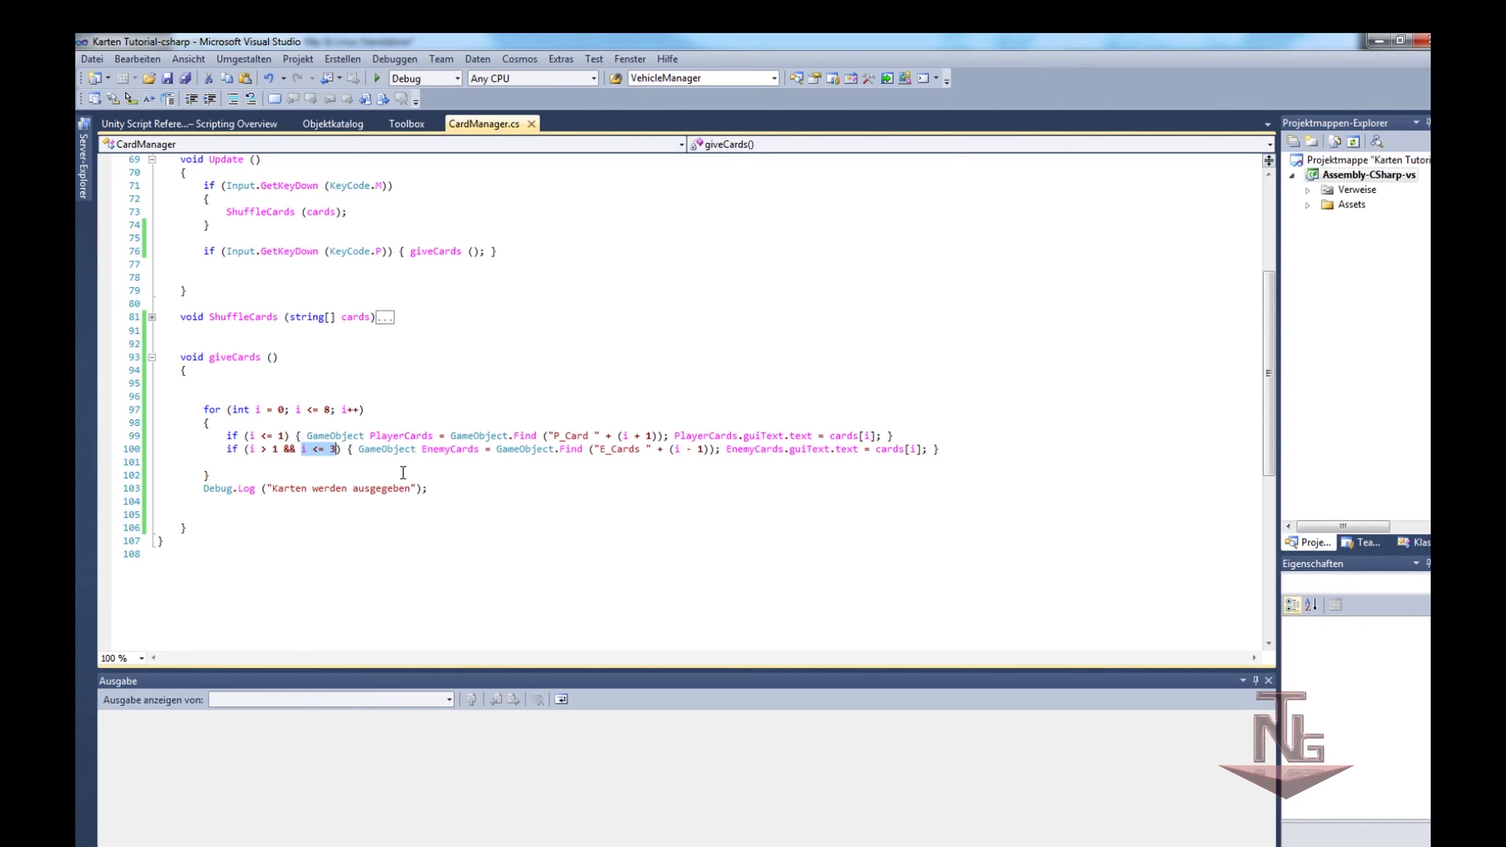
Step: Change "E_Cards " to "E_Card " in line 100's Find call and save CardManager.cs
left_click(1374, 41)
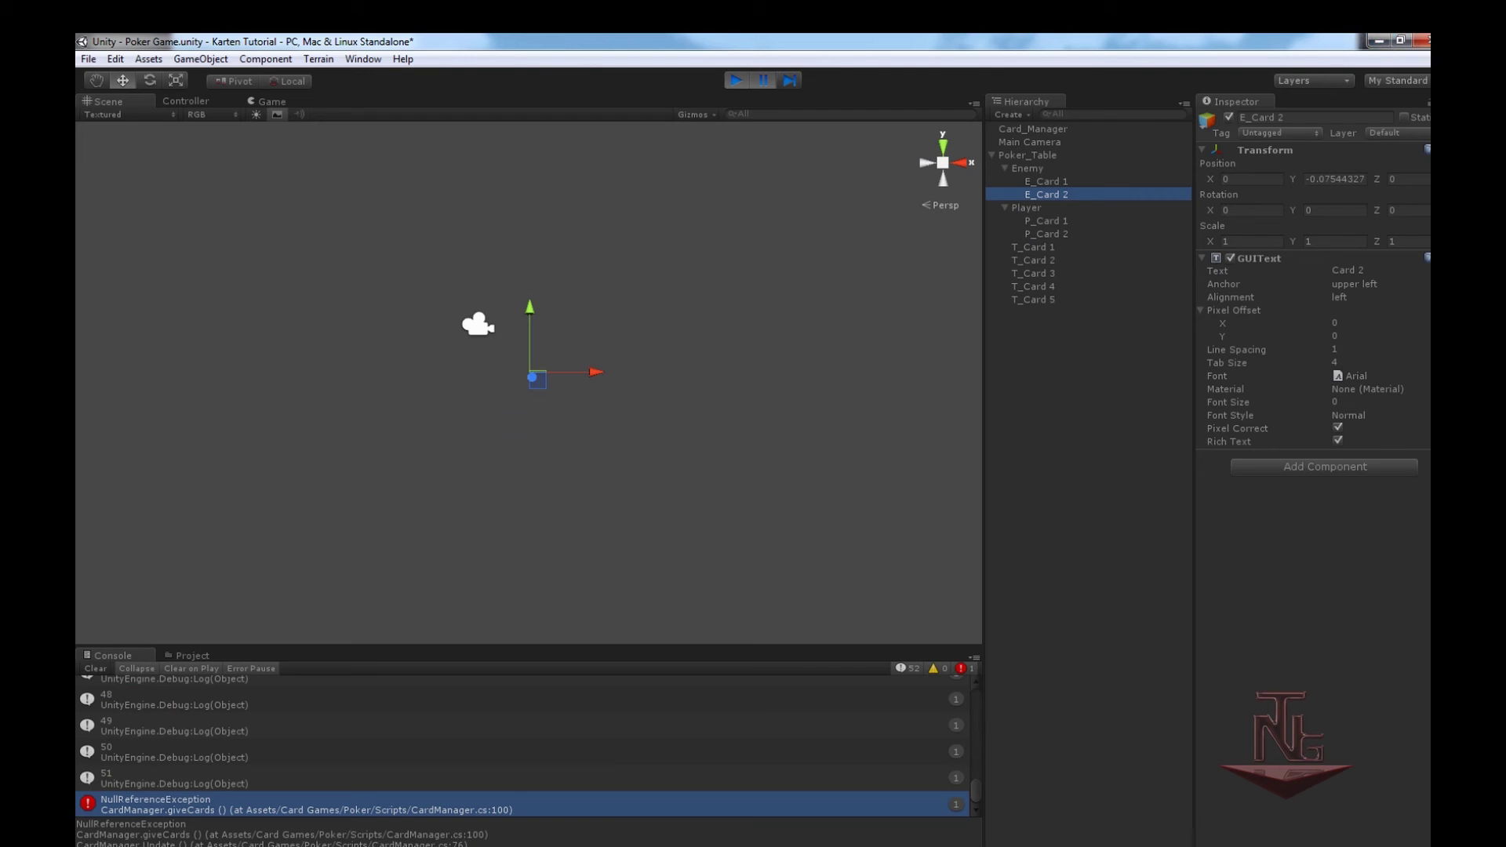
key("alt+Tab")
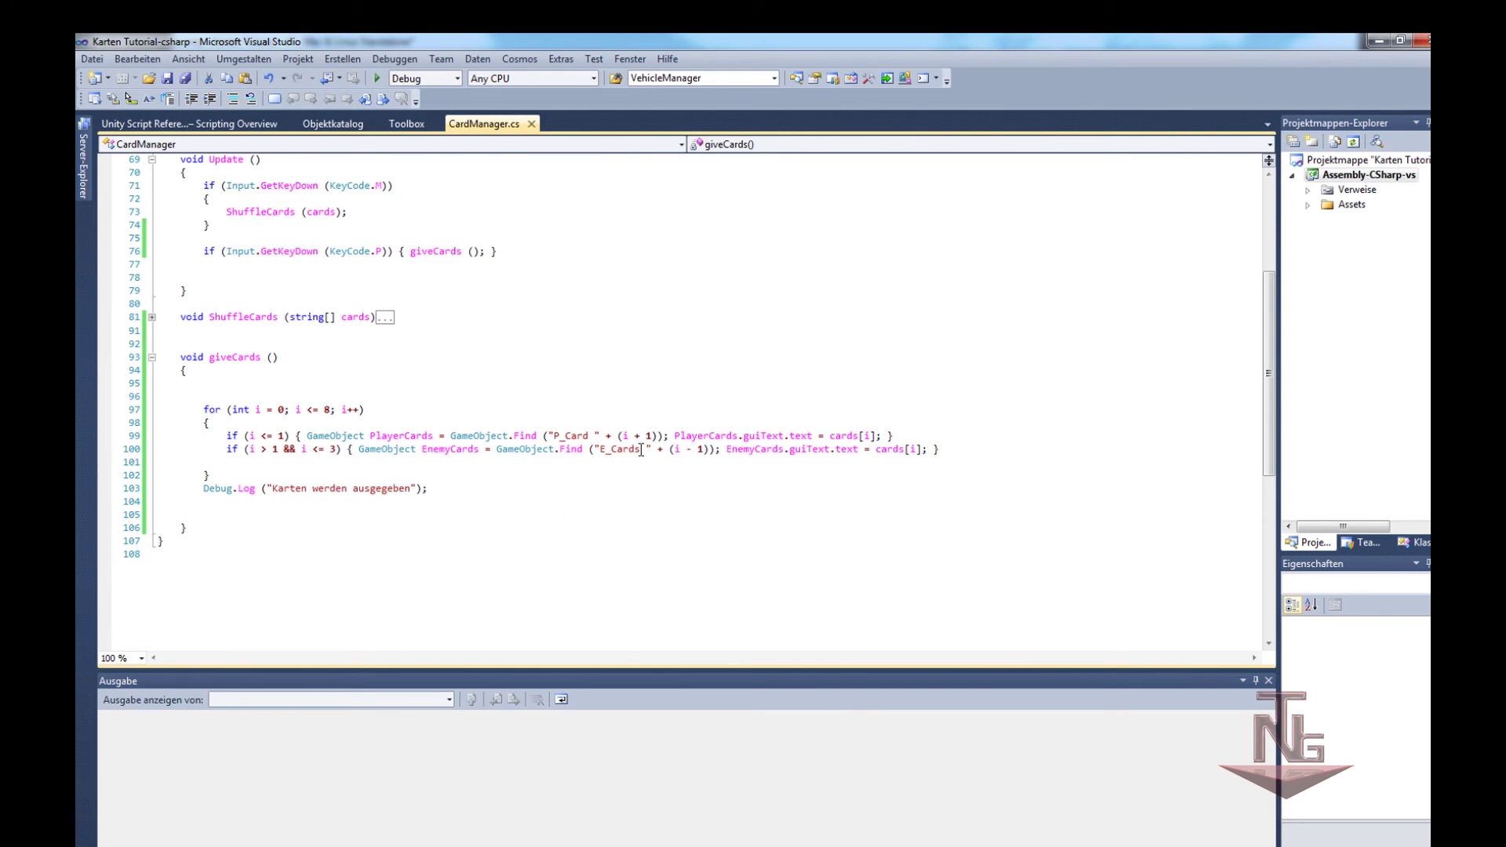
left_click(640, 449)
key("BackSpace")
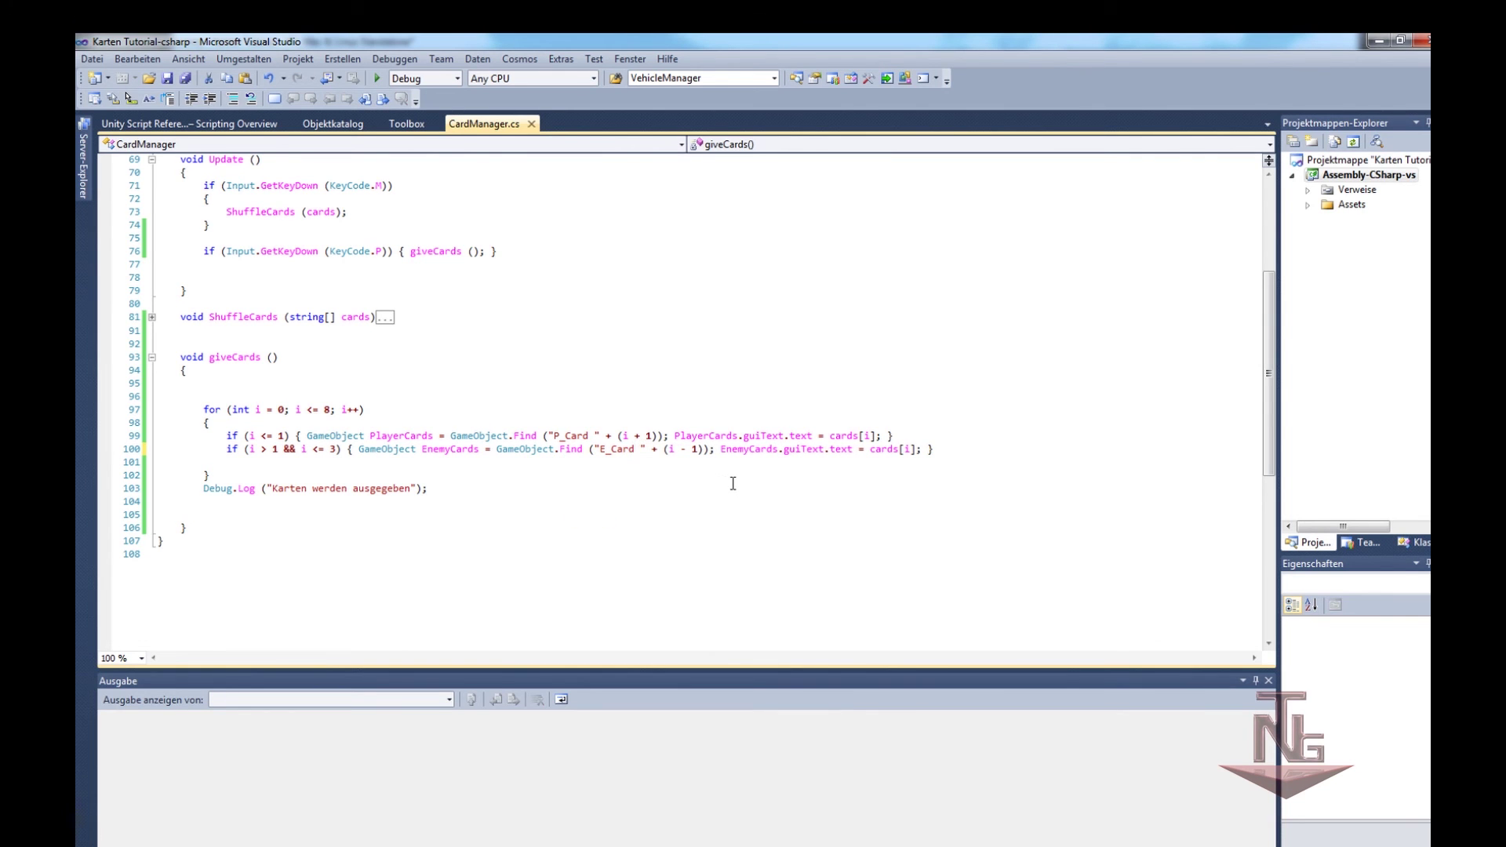
key("ctrl+s")
left_click(1378, 40)
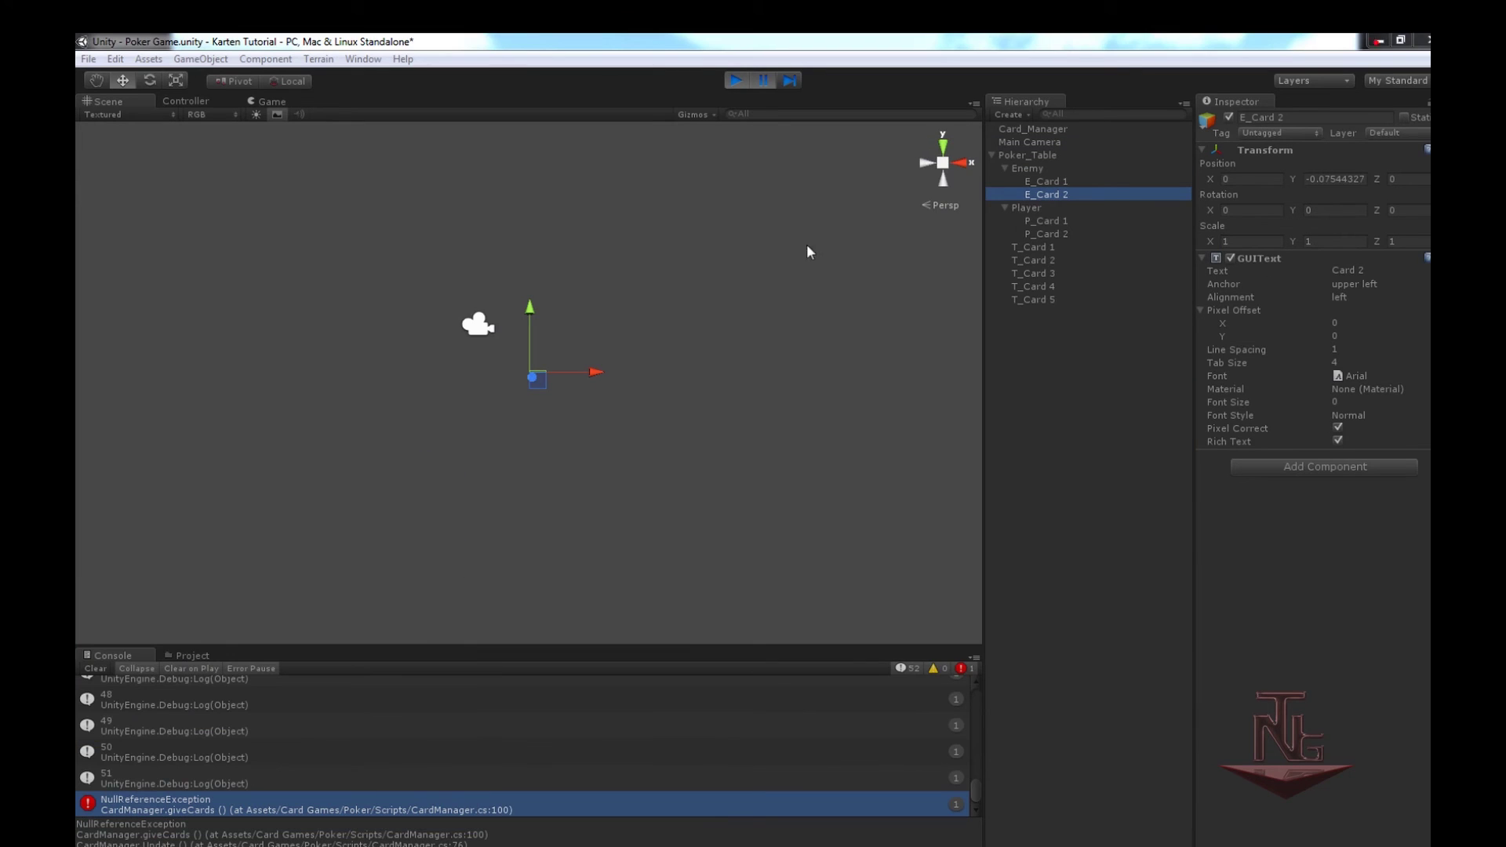
Step: Restart play mode, deal cards to player and enemy, and inspect Card_Manager's card list
left_click(737, 81)
left_click(737, 78)
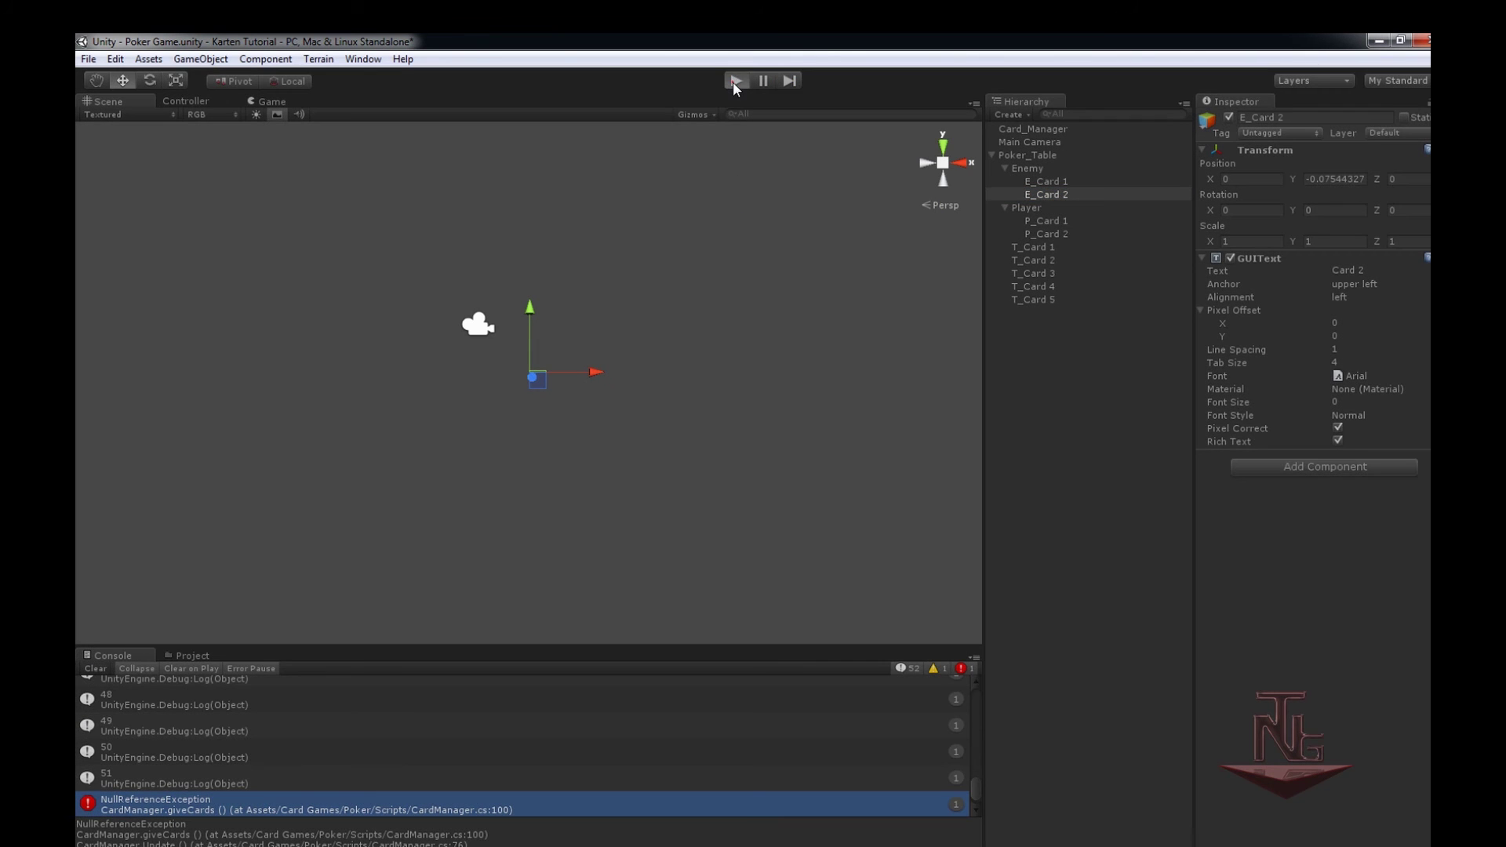
left_click(732, 82)
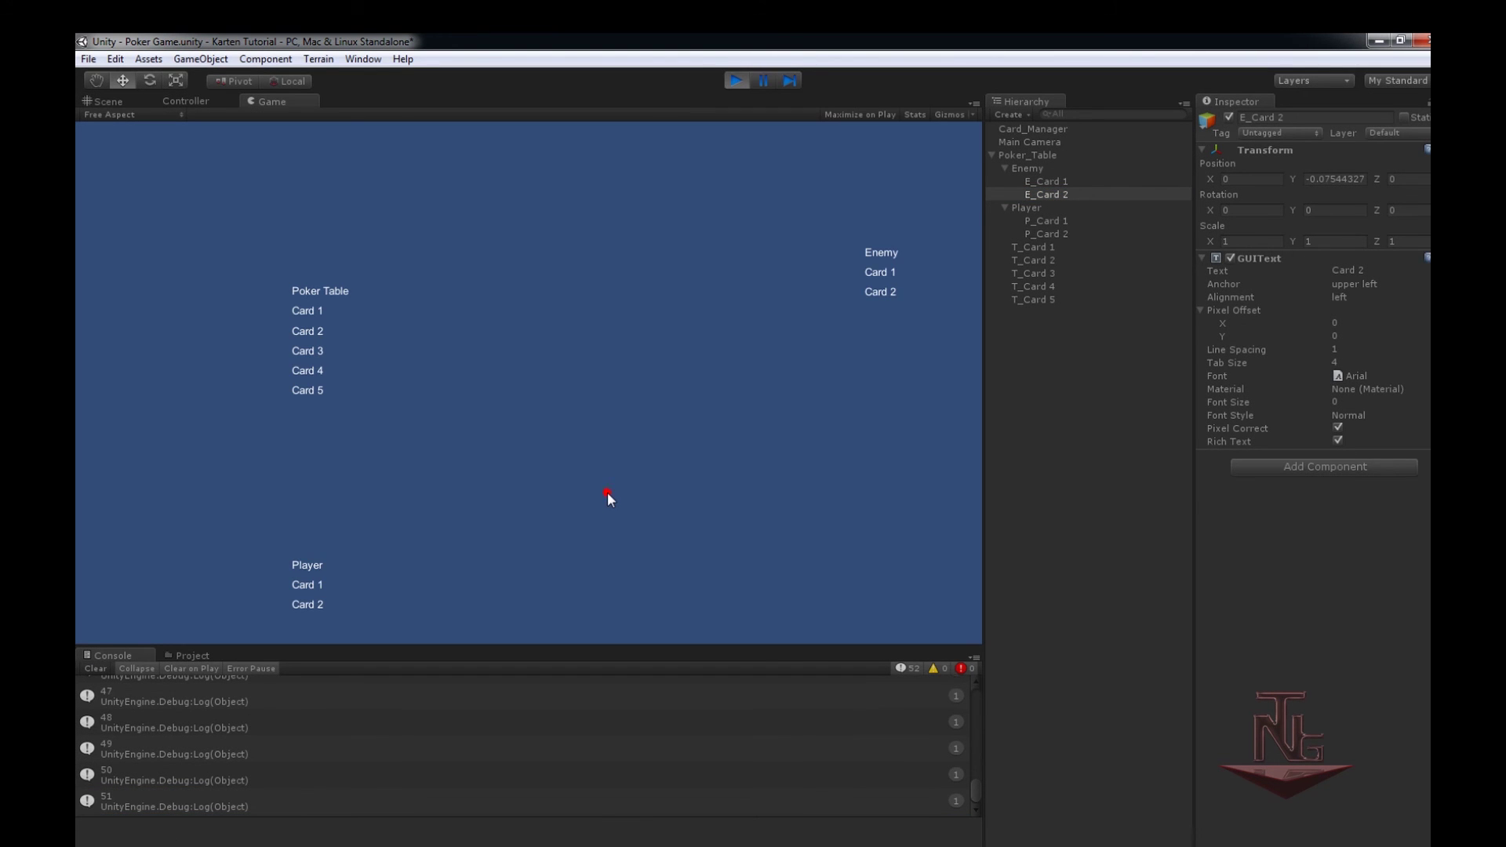
left_click(607, 493)
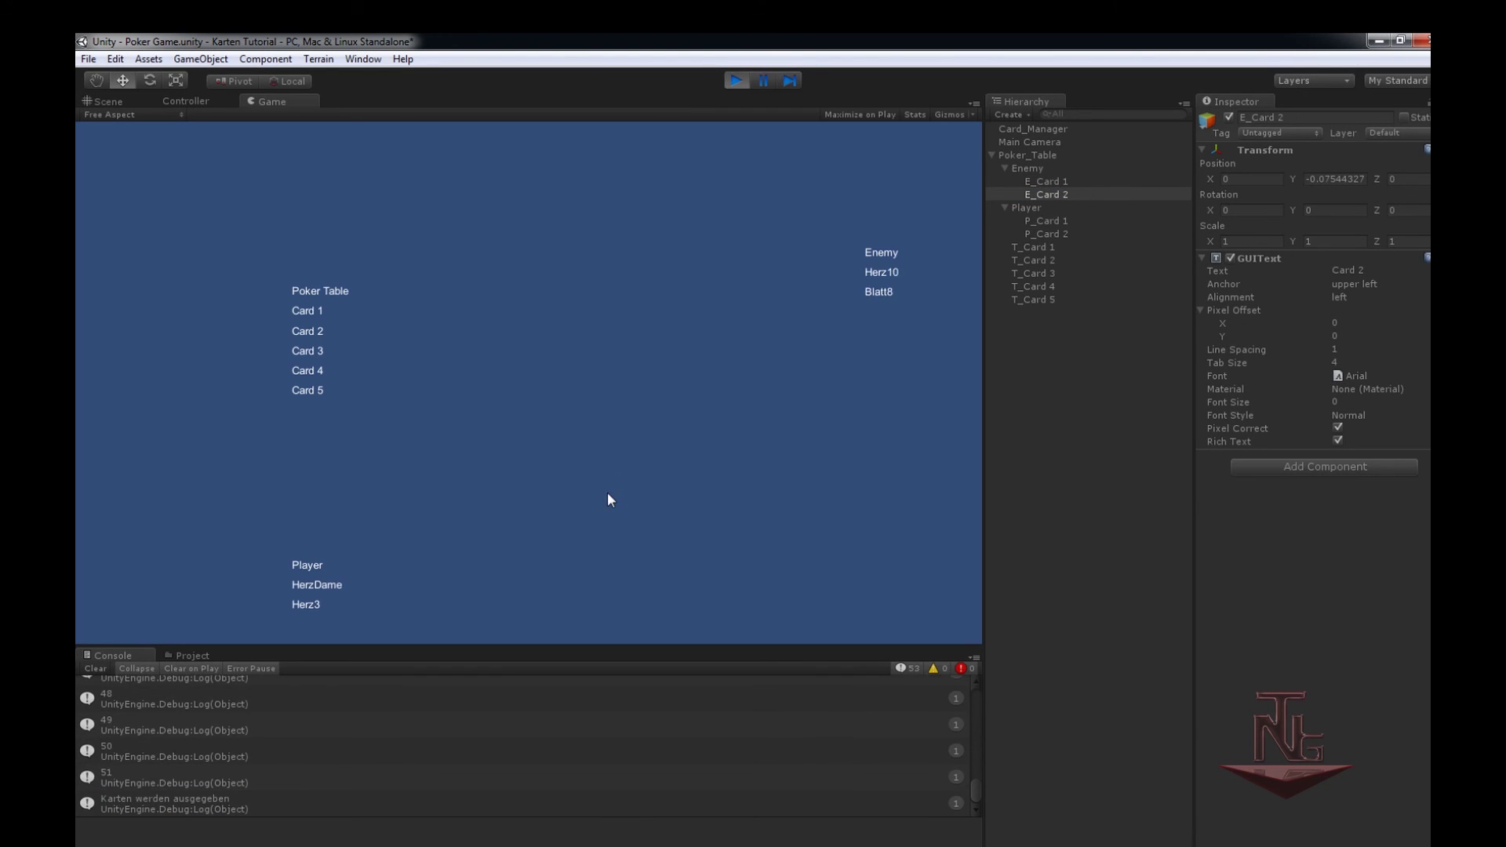
left_click(1039, 129)
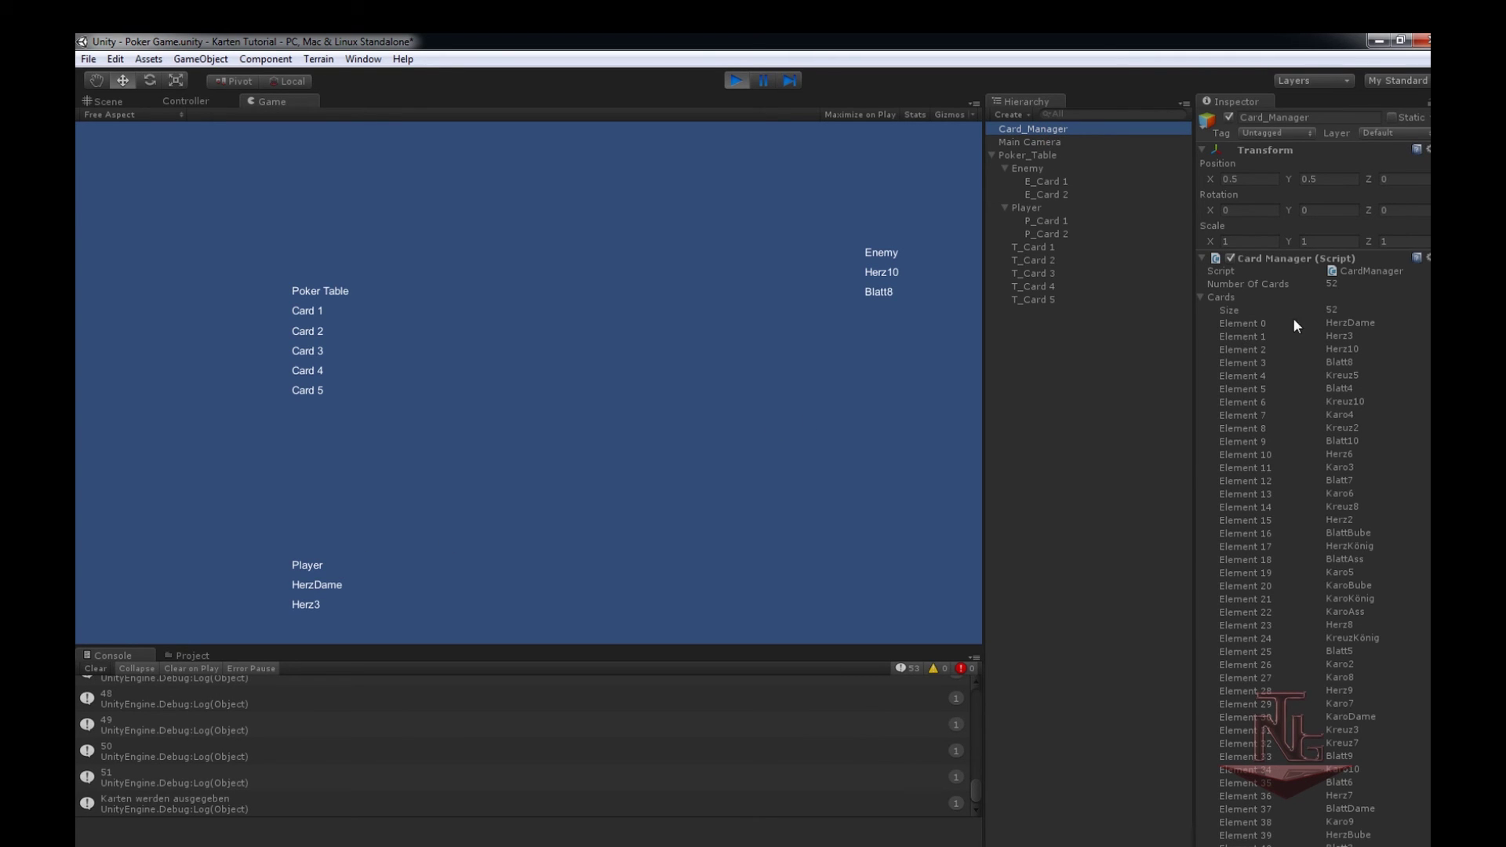
Step: Stop the game and duplicate the enemy-dealing line 100 onto a new line below
left_click(726, 80)
key("alt+Tab")
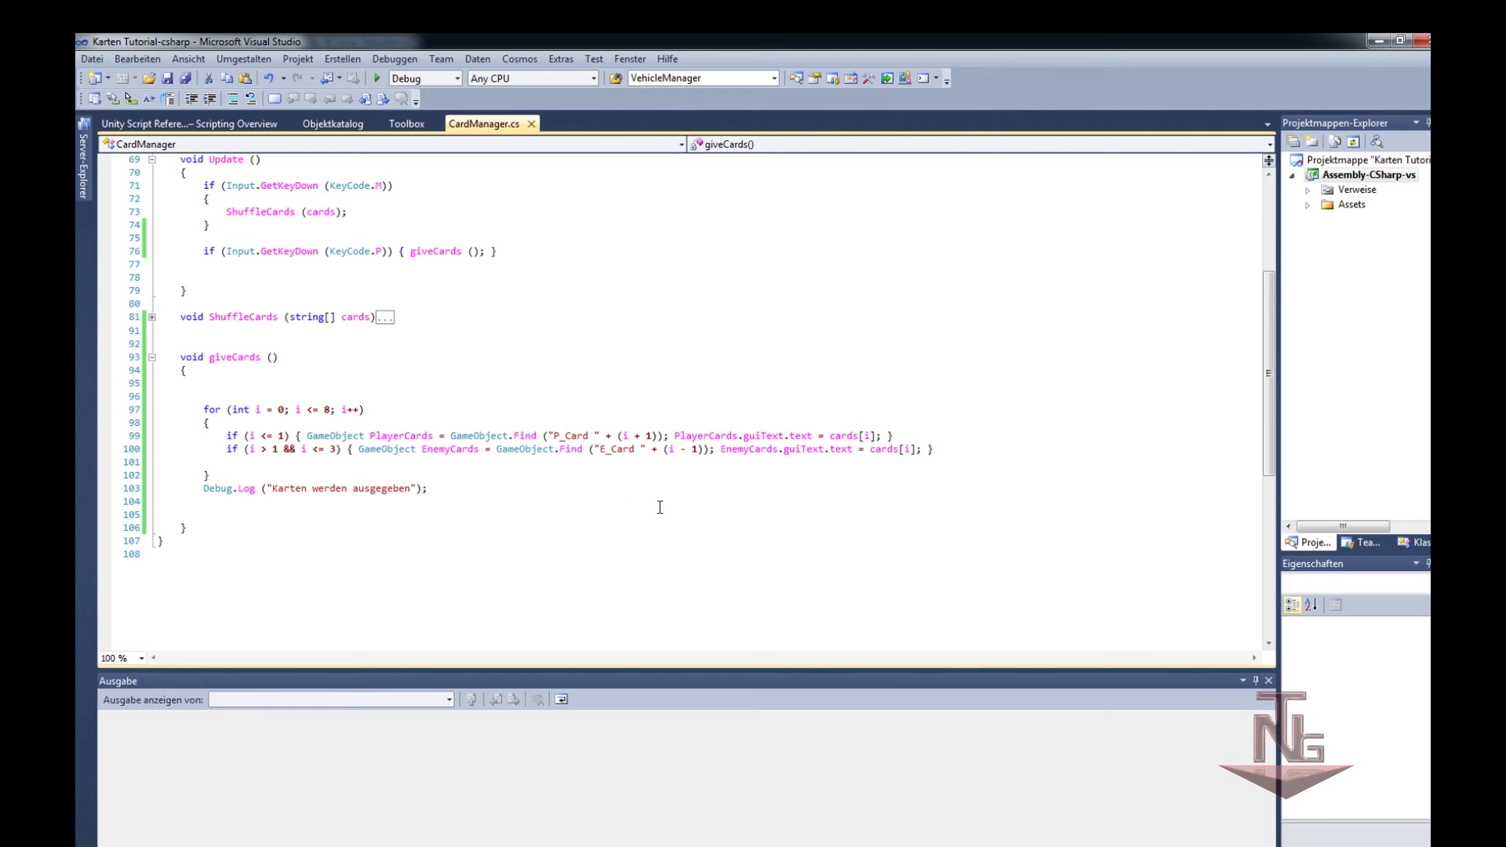
left_click_drag(937, 448, 225, 450)
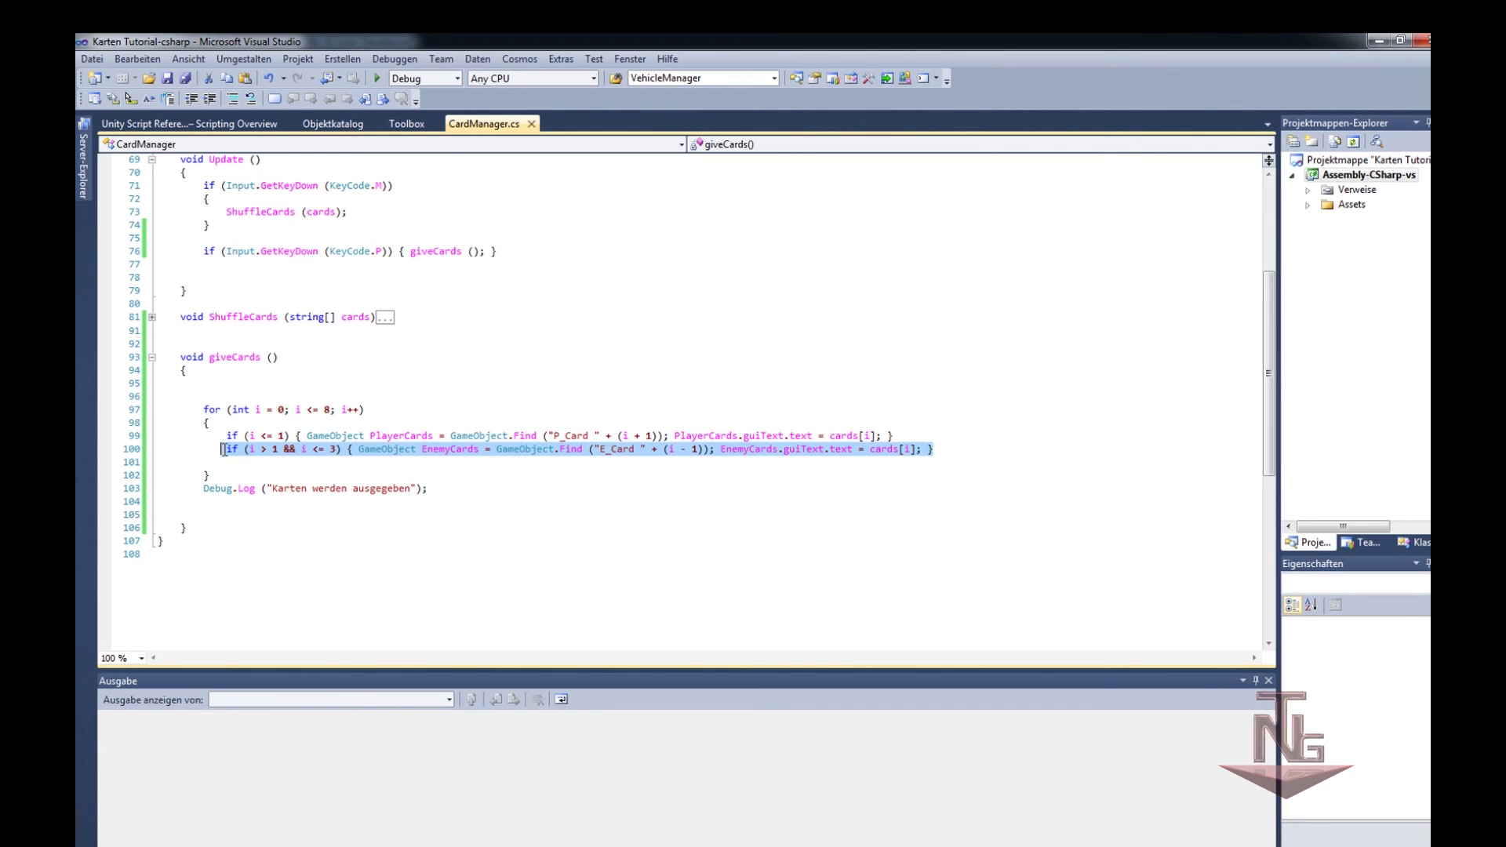
key("ctrl+c")
left_click(957, 451)
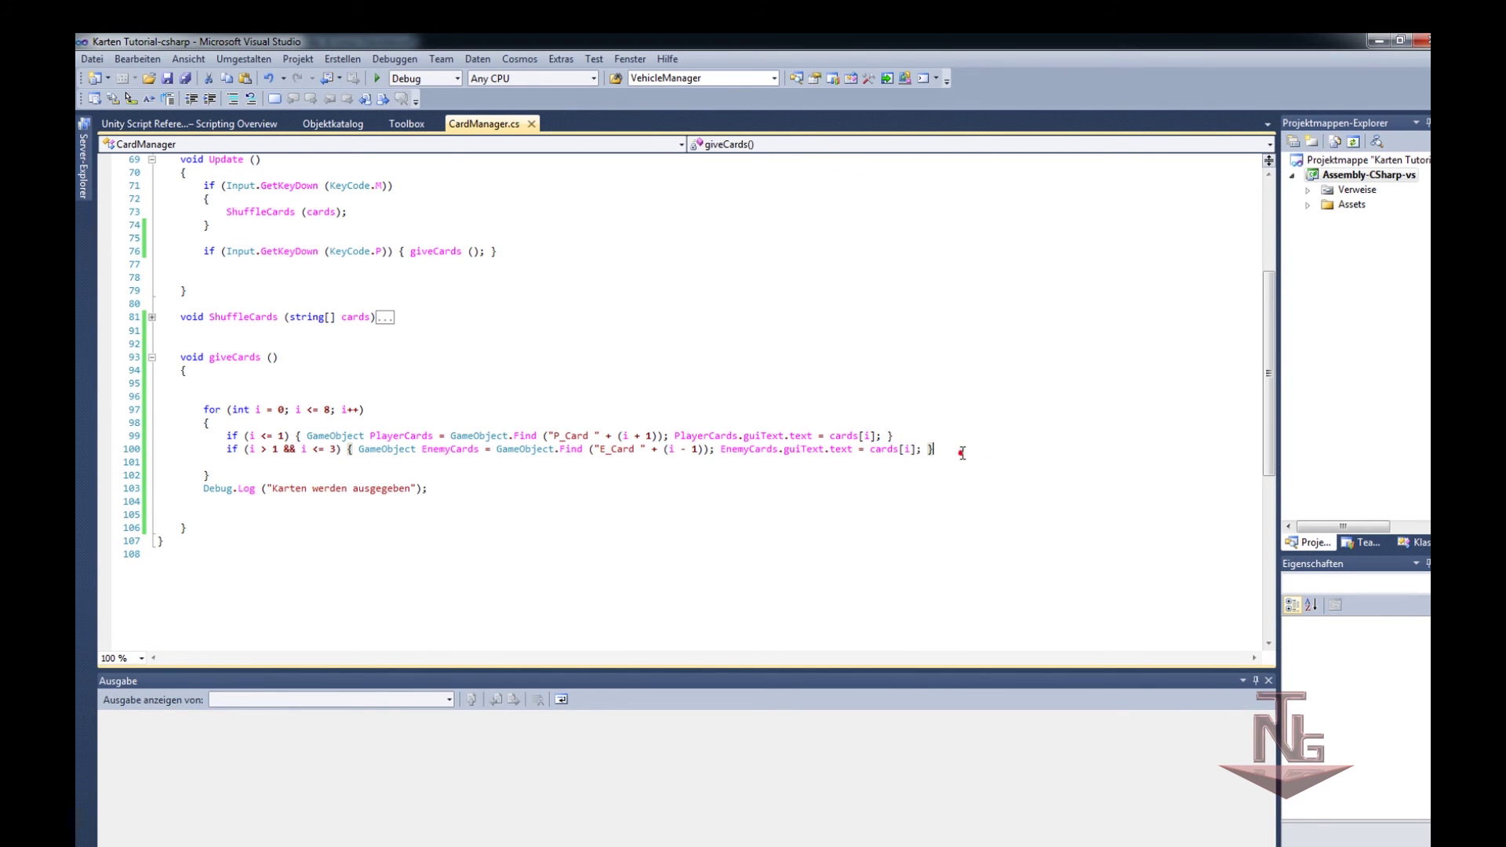
key("Return")
key("ctrl+v")
Step: Change the copied line's condition to i > 3 && i <= 8 with offset (i - 3), and save
left_click(263, 462)
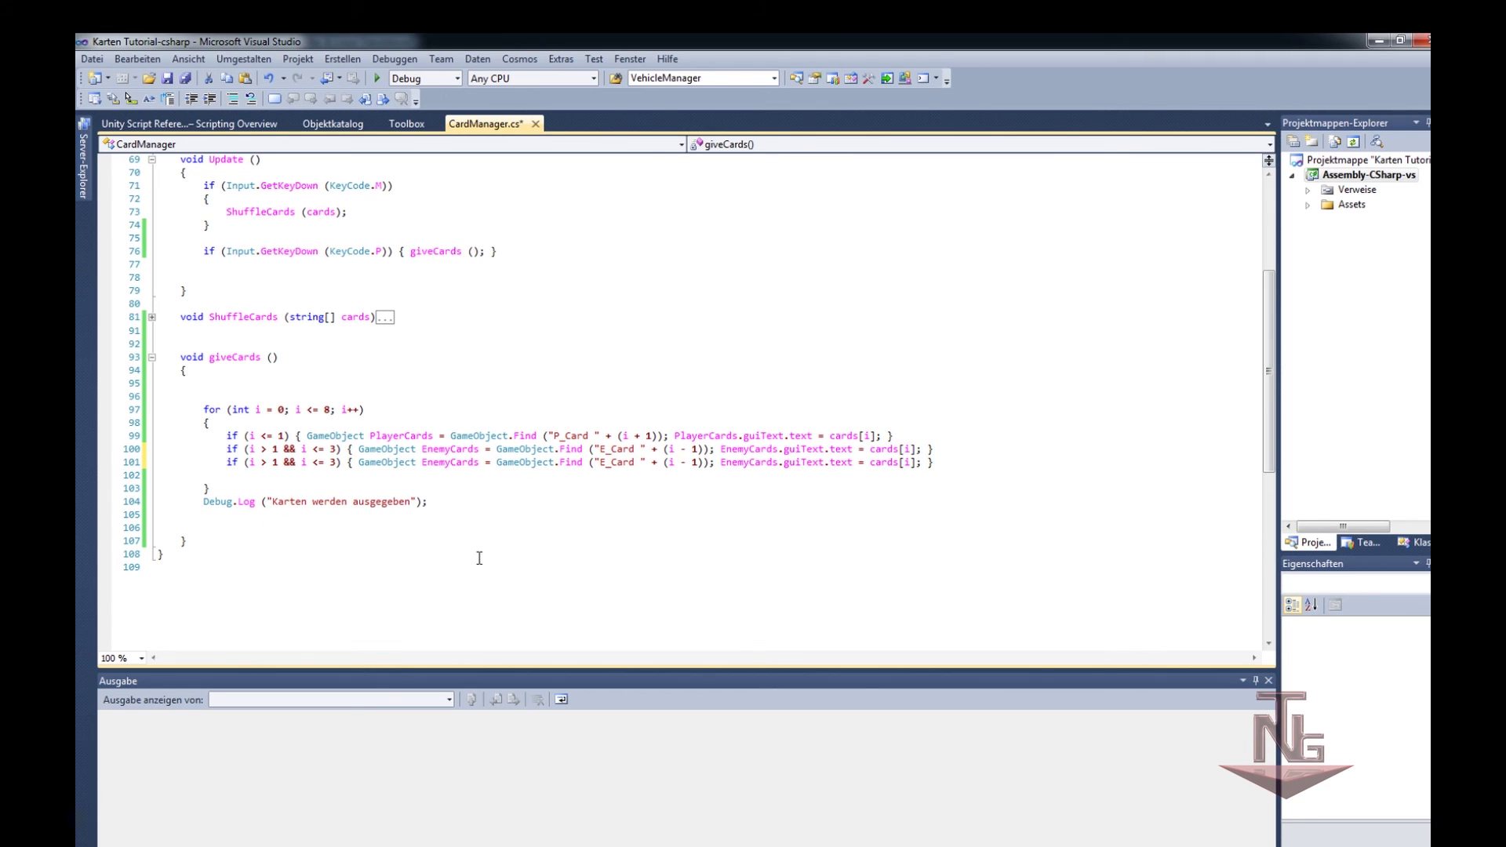
key("Delete")
type("3")
key("Right")
key("Right")
key("Right")
key("Delete")
type("5")
key("BackSpace")
type("9")
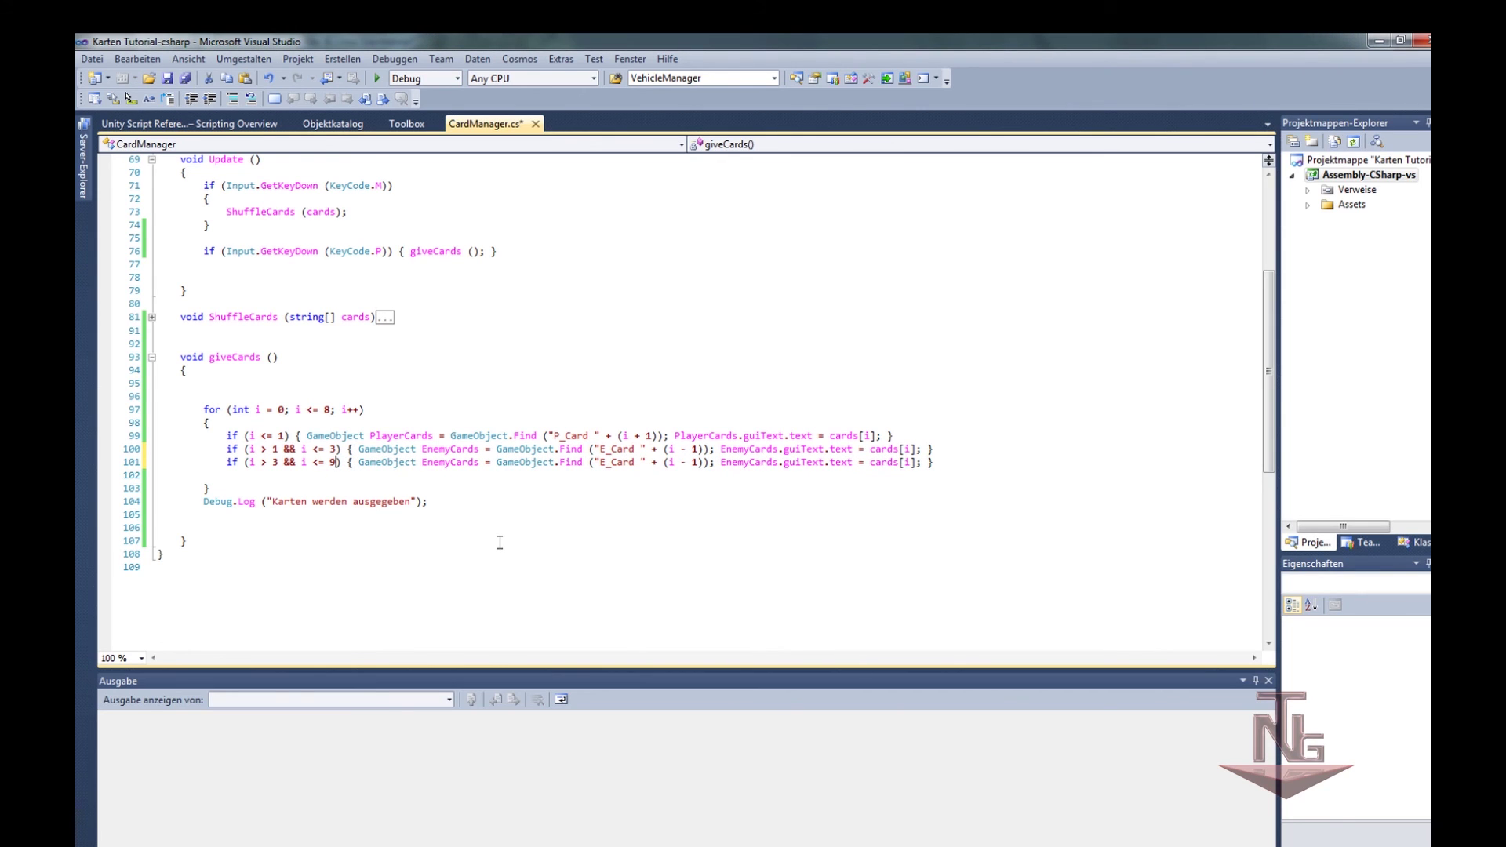
key("BackSpace")
type("8")
key("BackSpace")
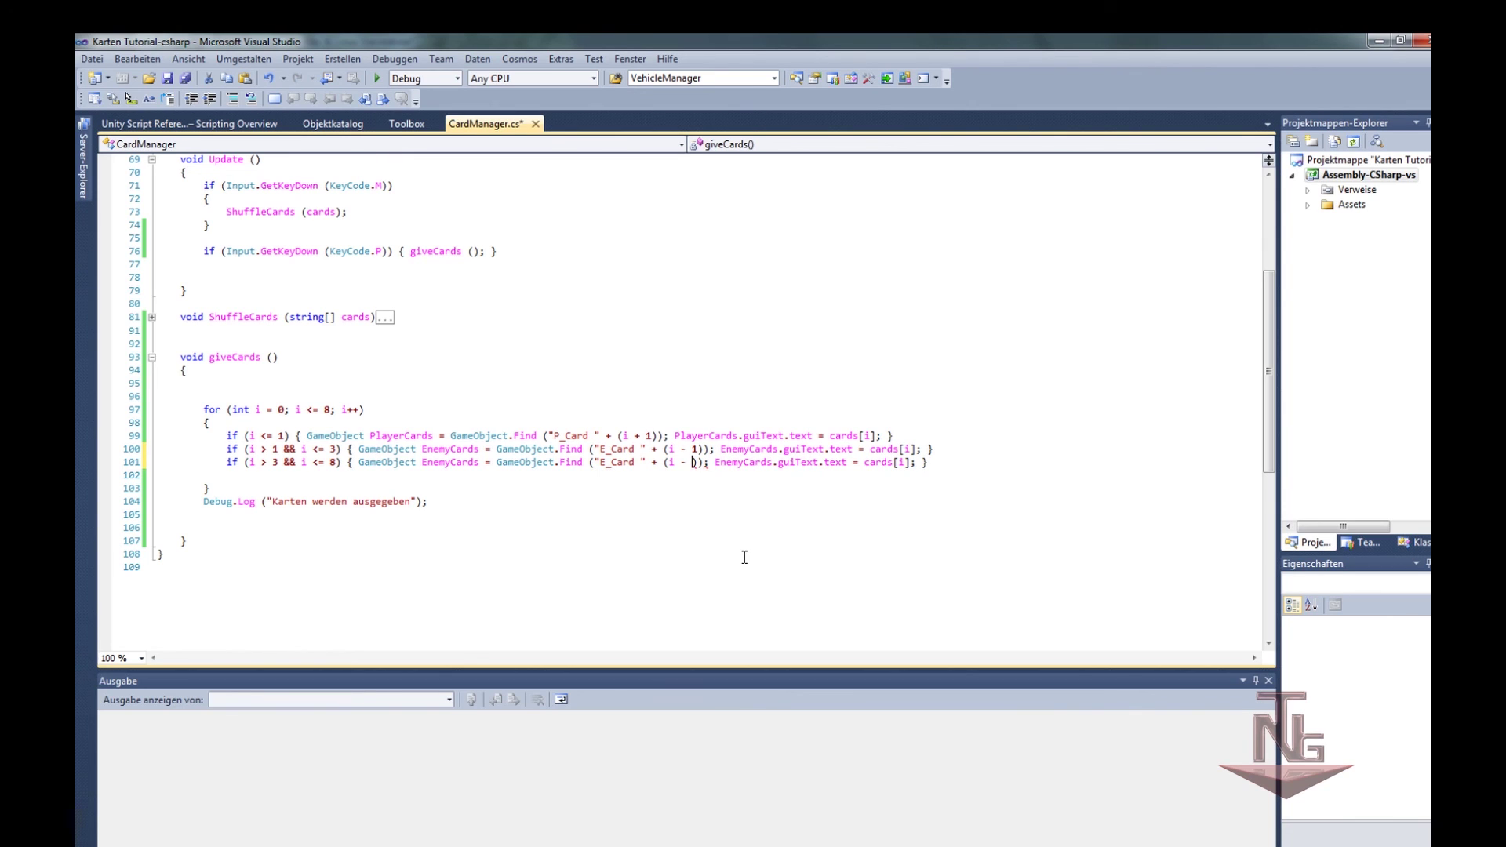
type("3")
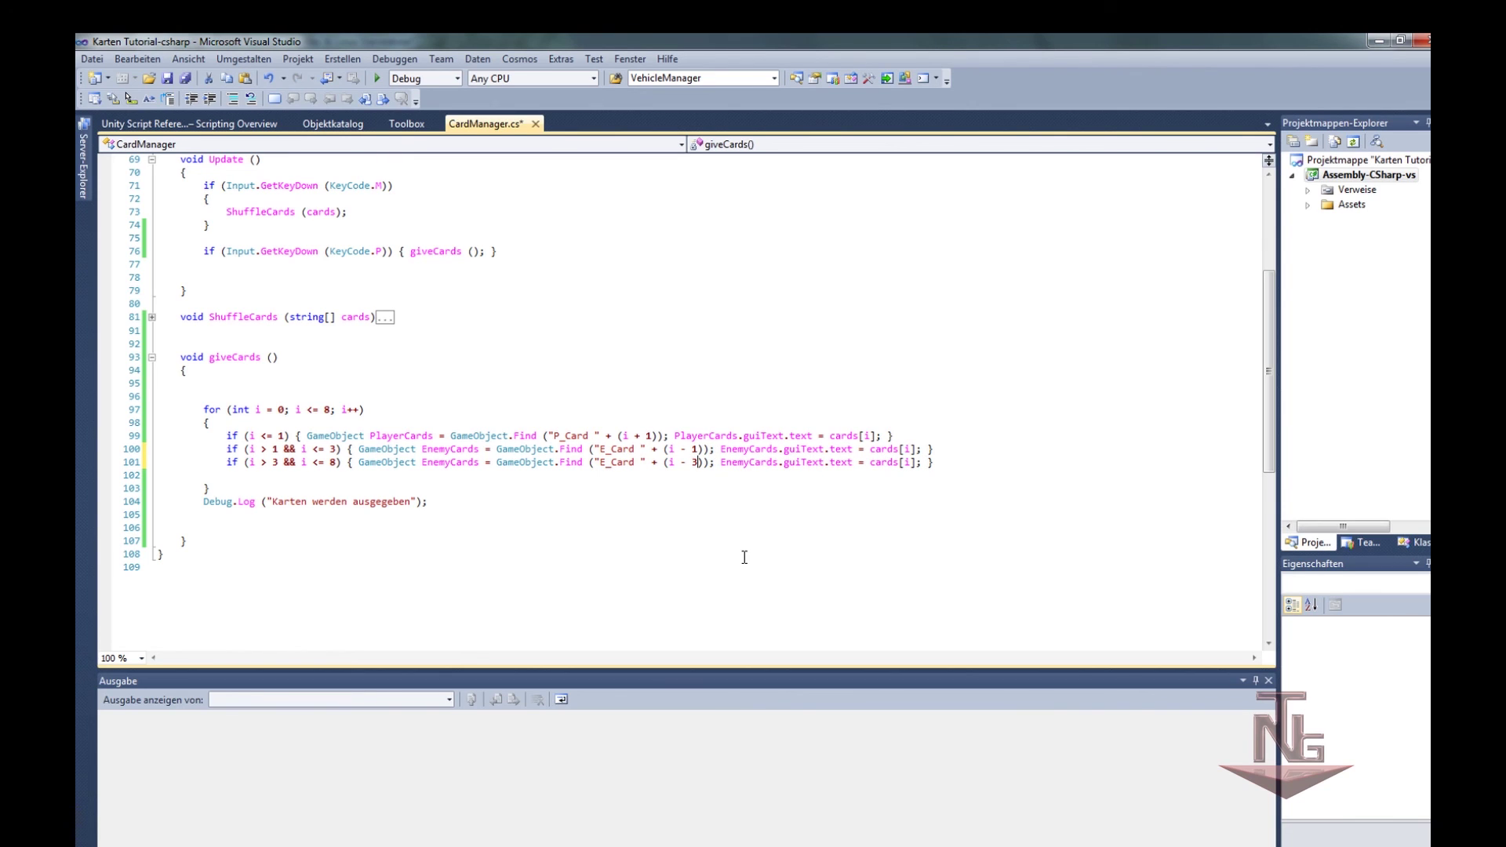
key("ctrl+s")
Step: Rename the looked-up object prefix from E_Card to T_Card and save CardManager.cs
left_click(598, 462)
key("shift+Right")
key("Delete")
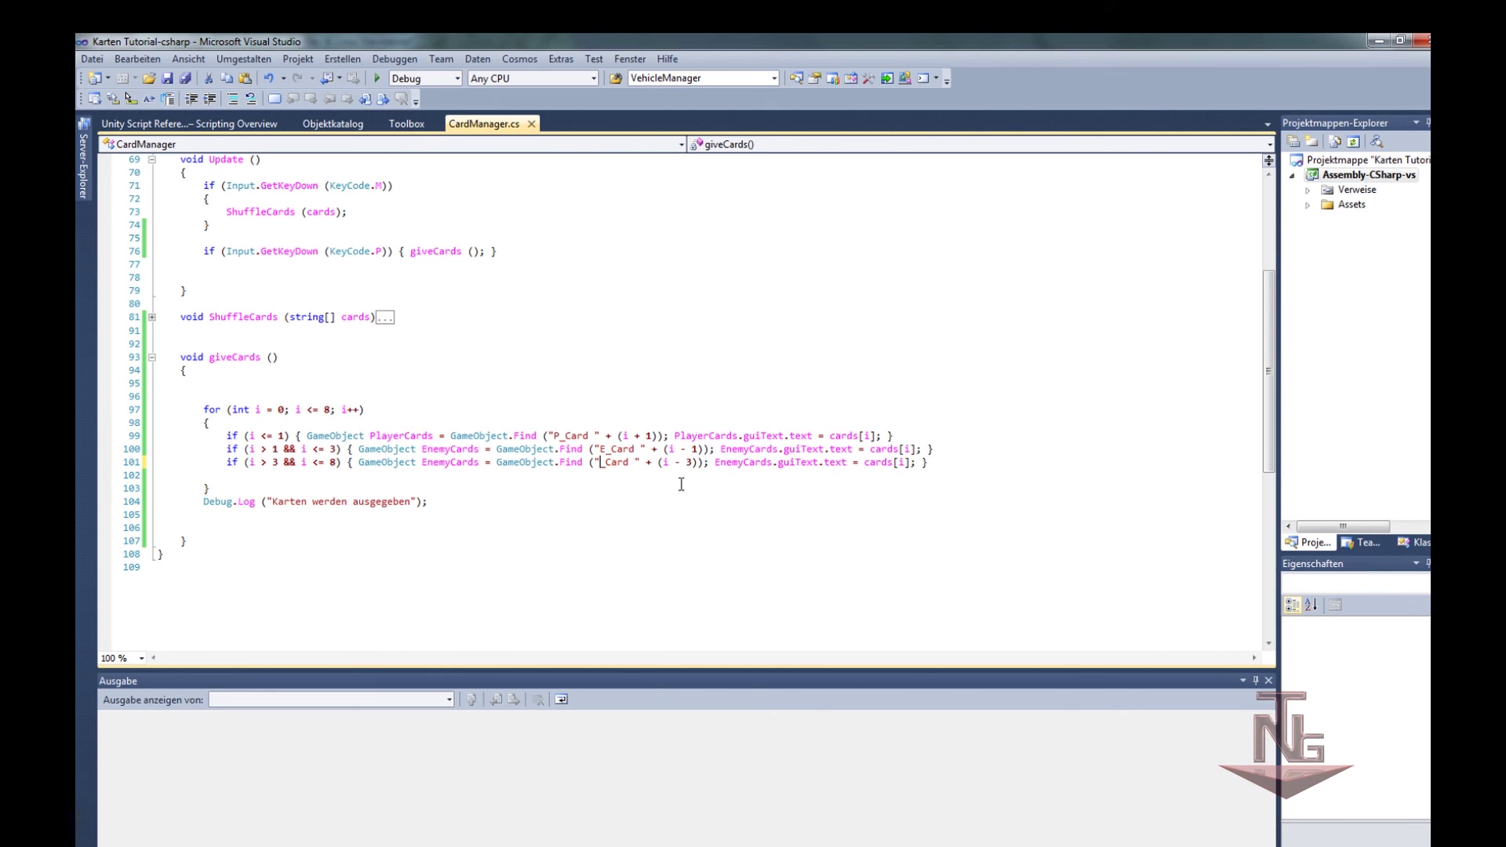
type("T")
key("ctrl+s")
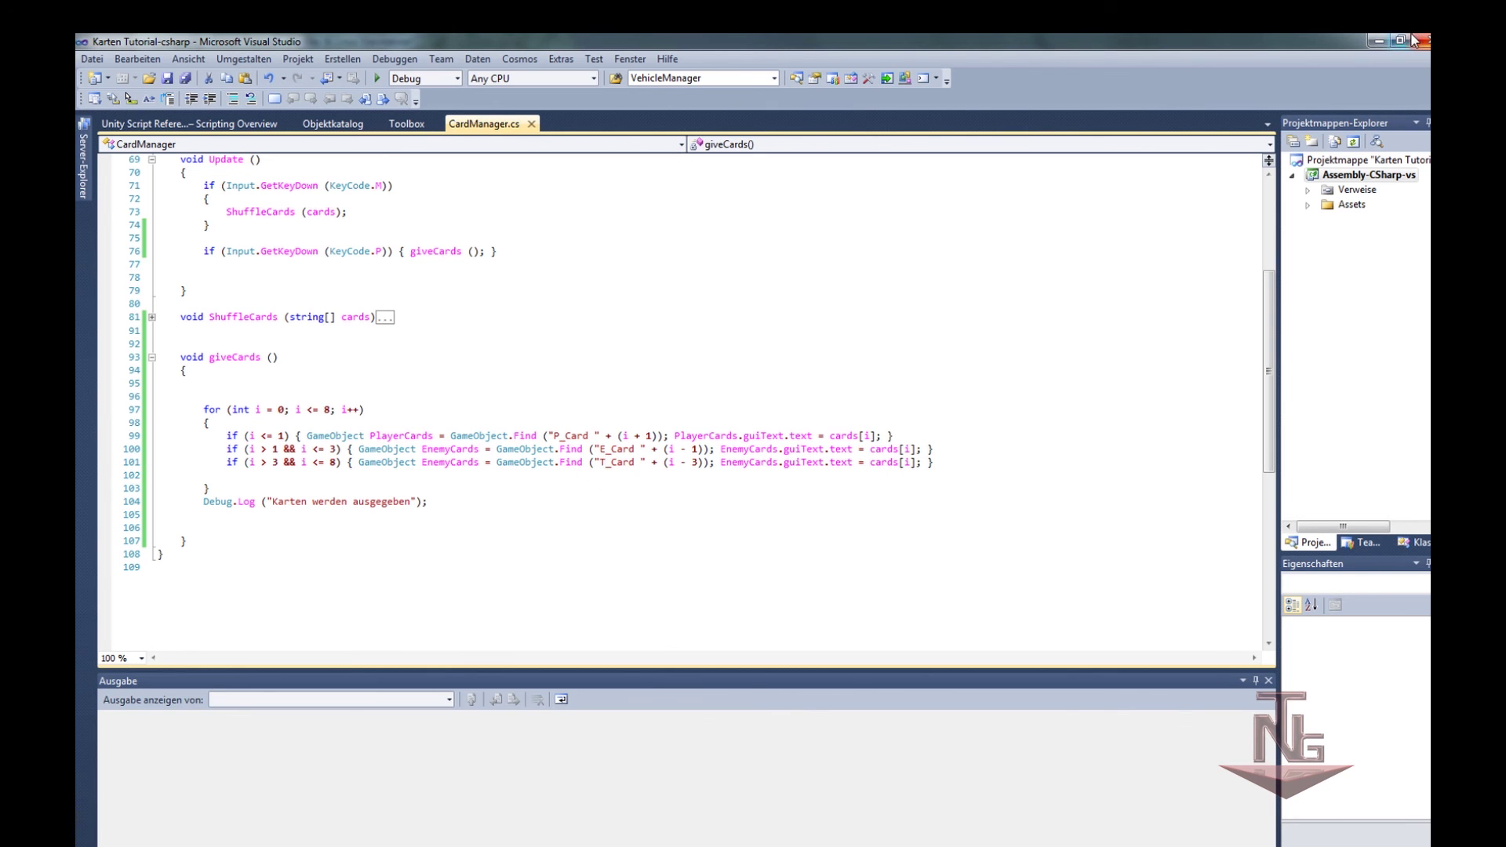
left_click(1378, 40)
Step: Start play mode, select Card_Manager, and deal cards to table, player and enemy
left_click(746, 296)
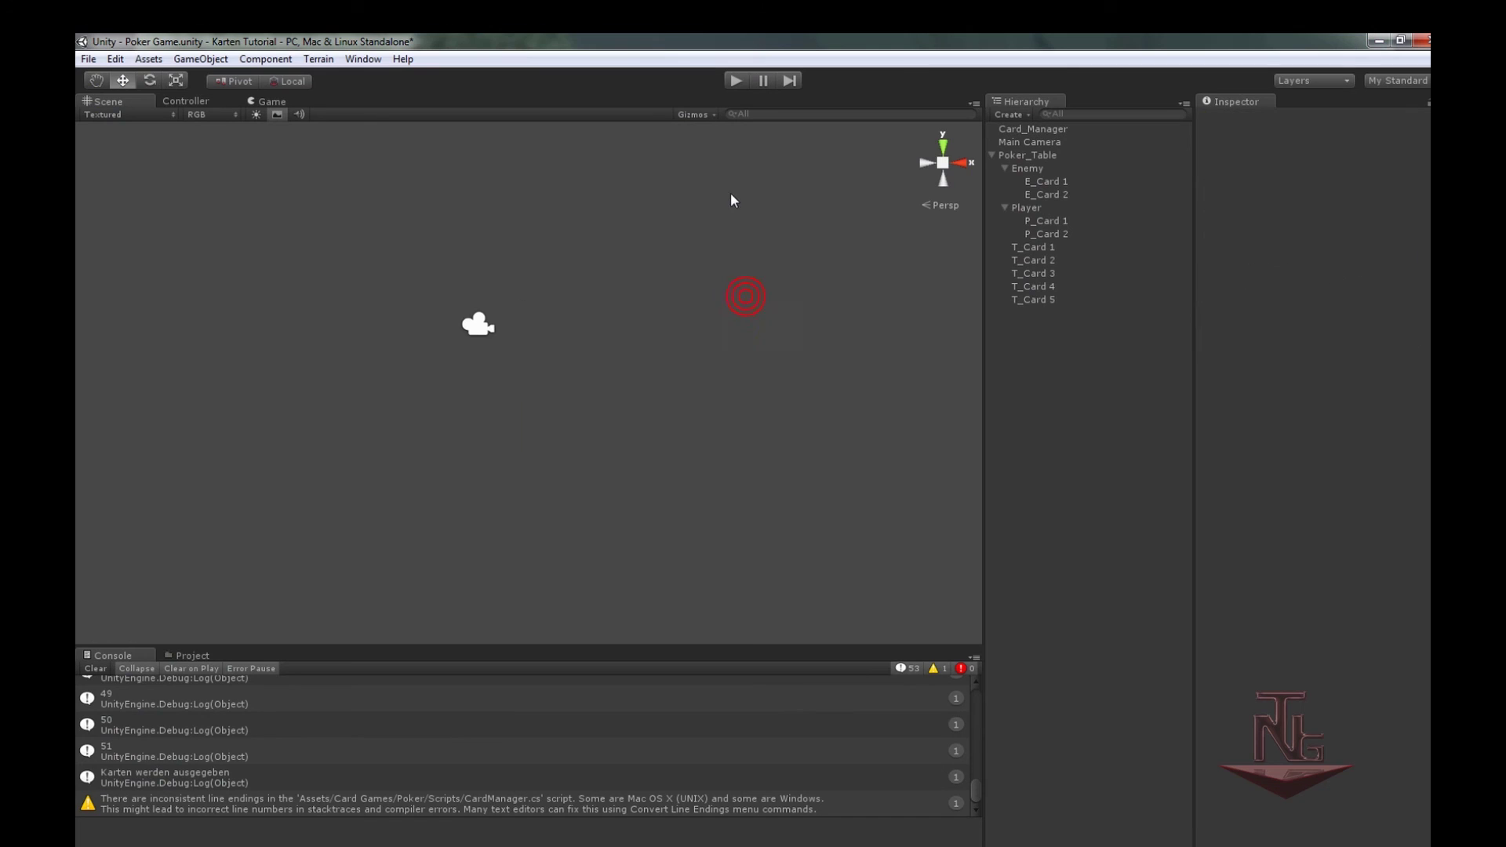
left_click(734, 81)
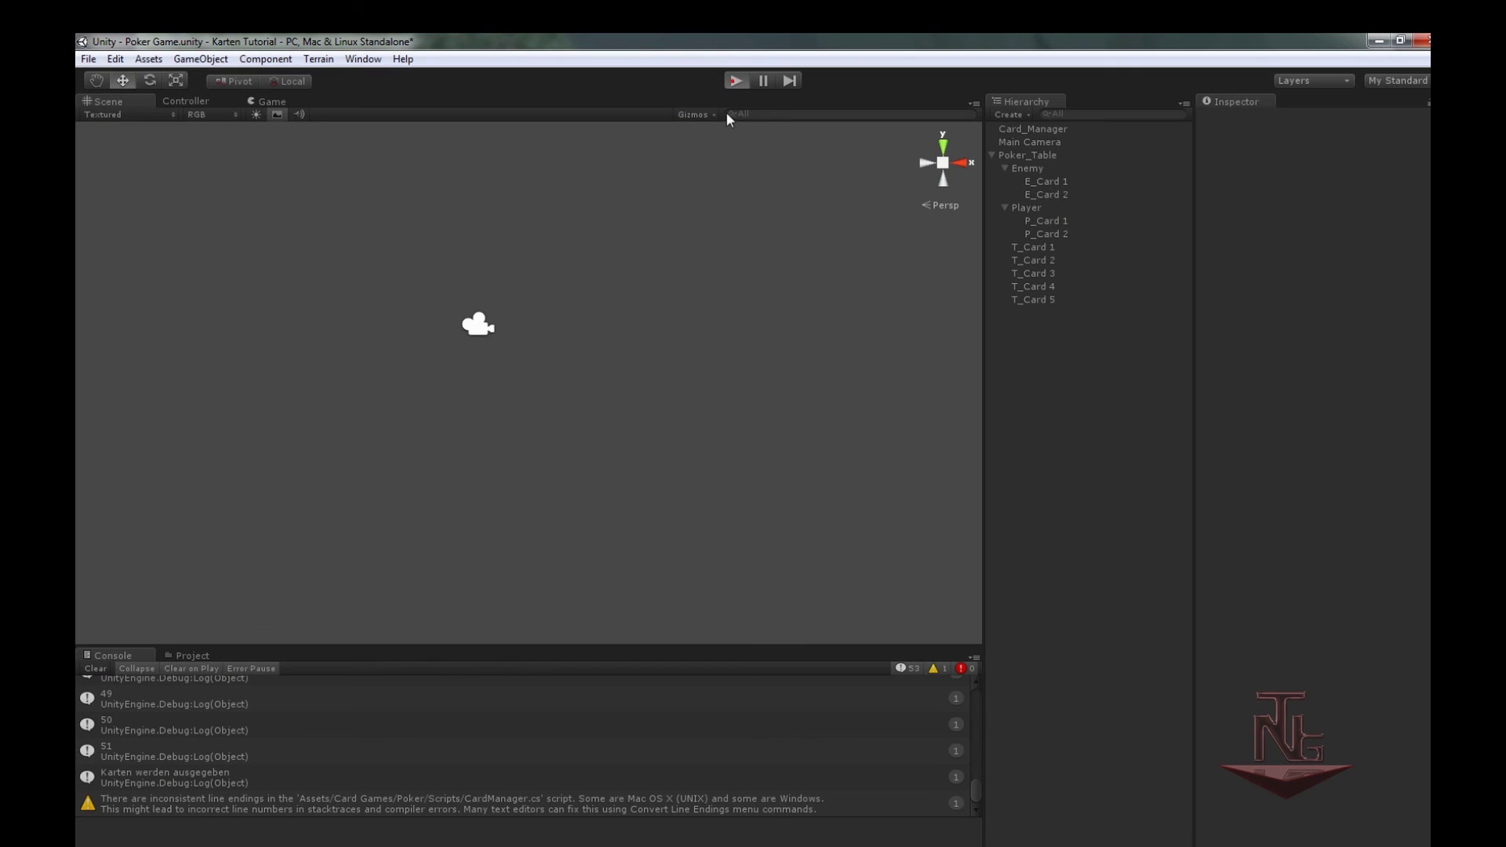
left_click(1047, 129)
left_click(768, 364)
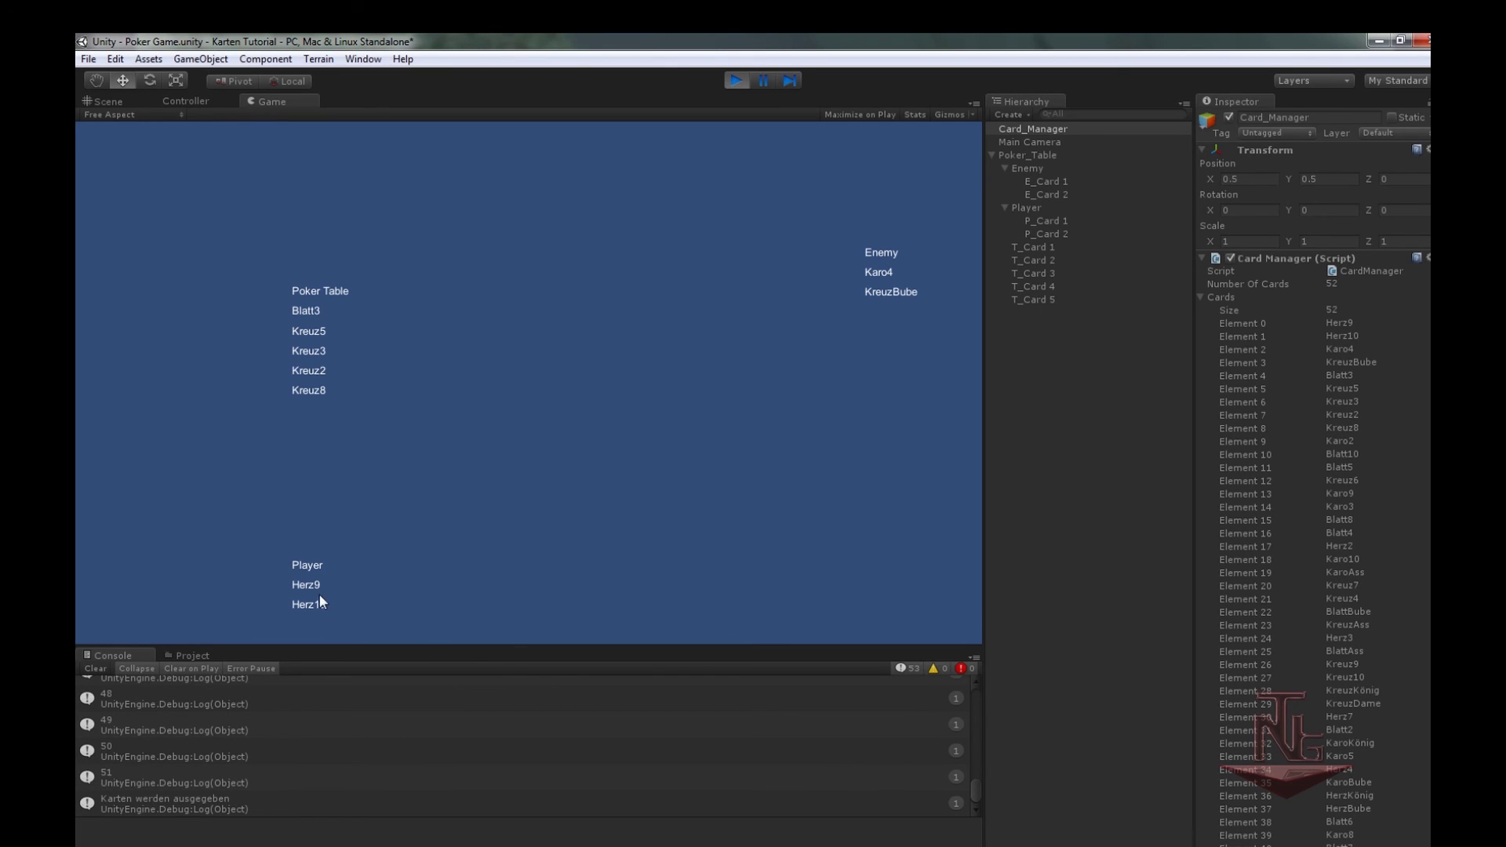
Step: Compare card list Elements 0–8 against the Game view labels, then re-deal the cards
left_click(1358, 322)
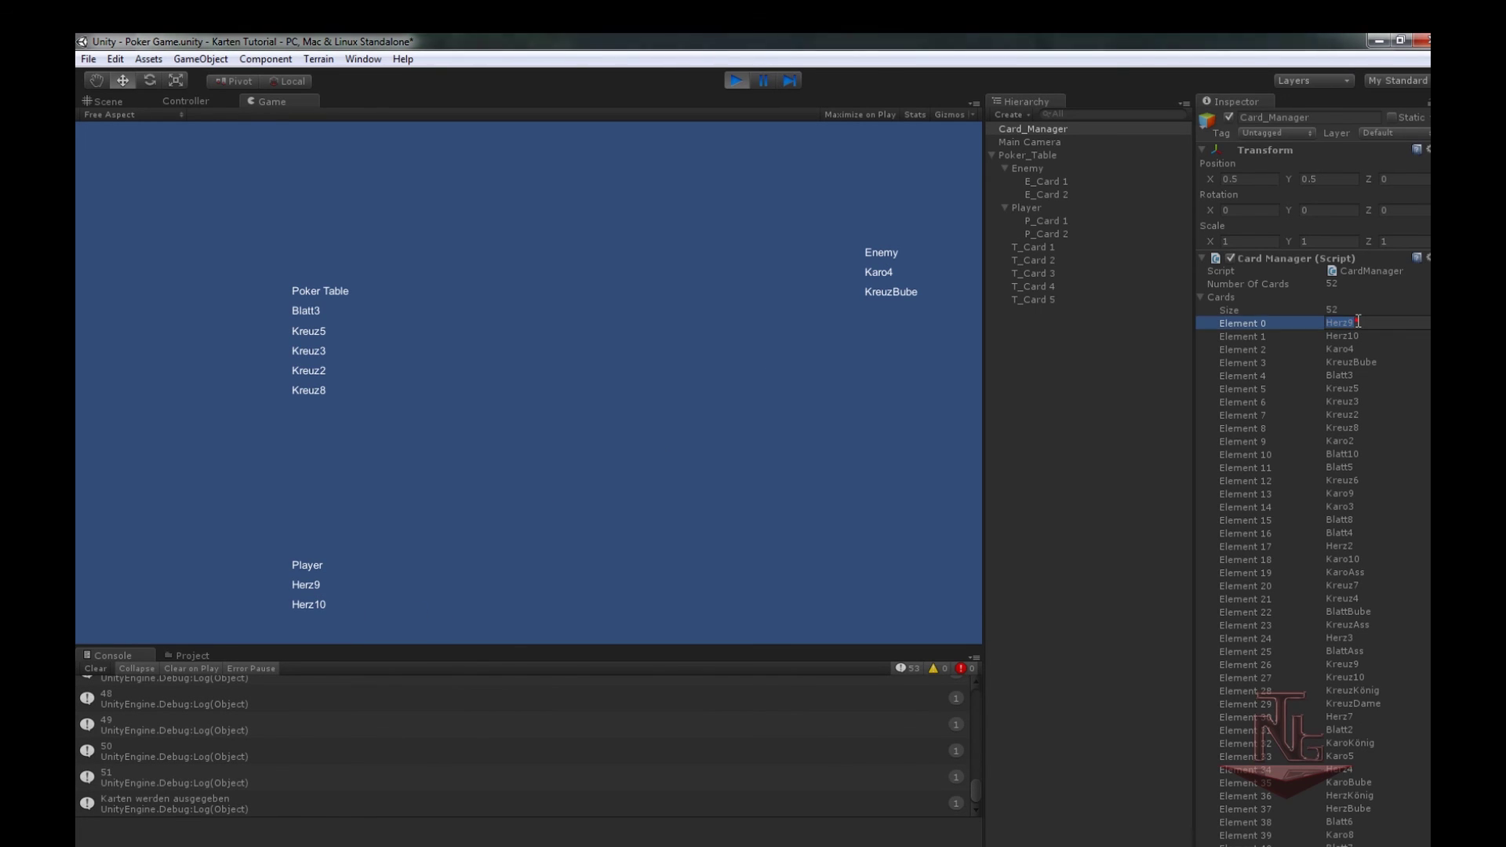
left_click(1374, 332)
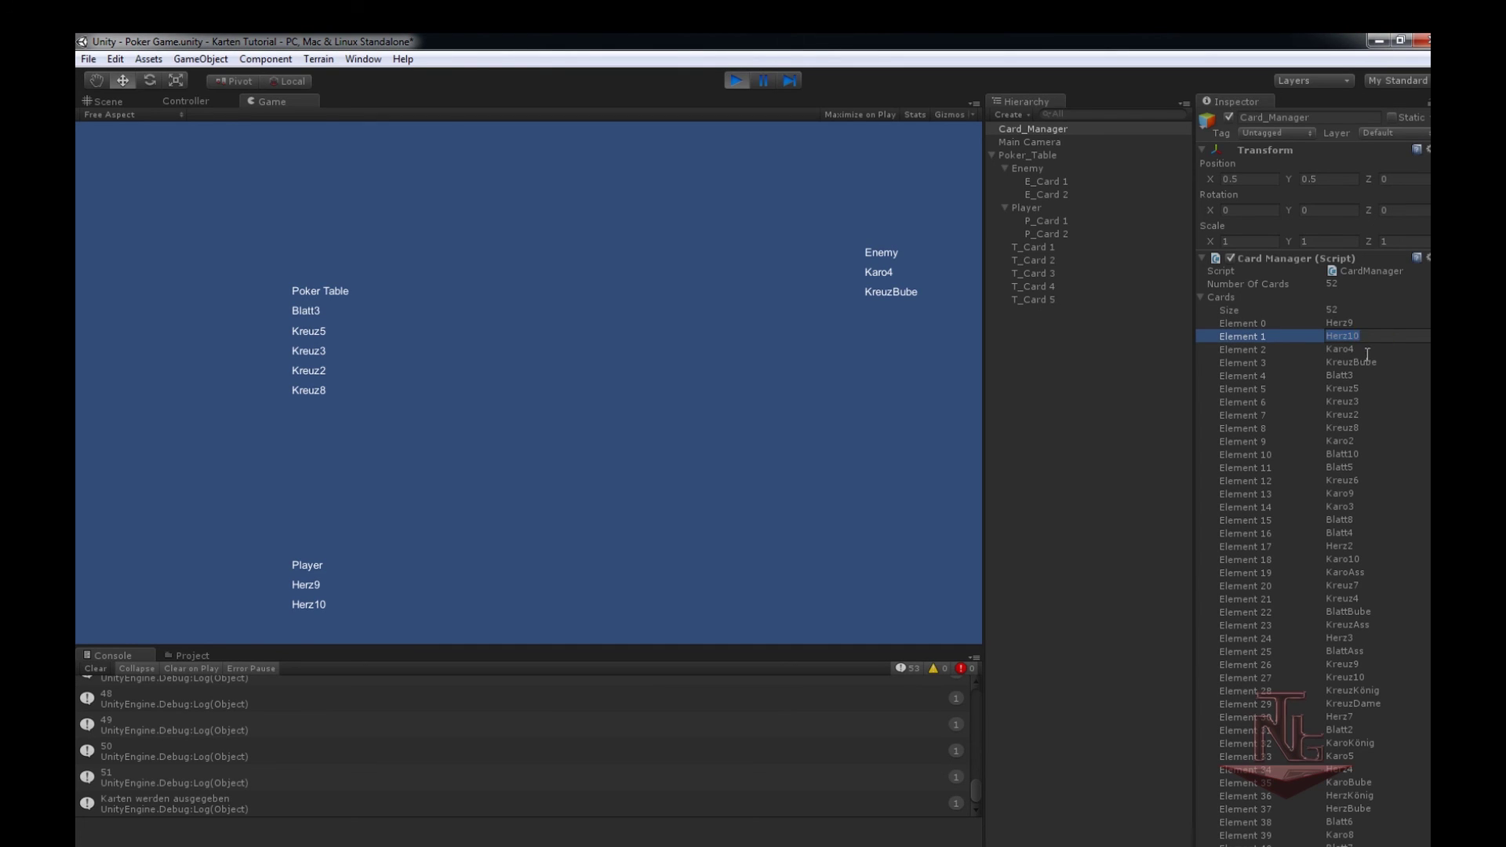
left_click(1368, 350)
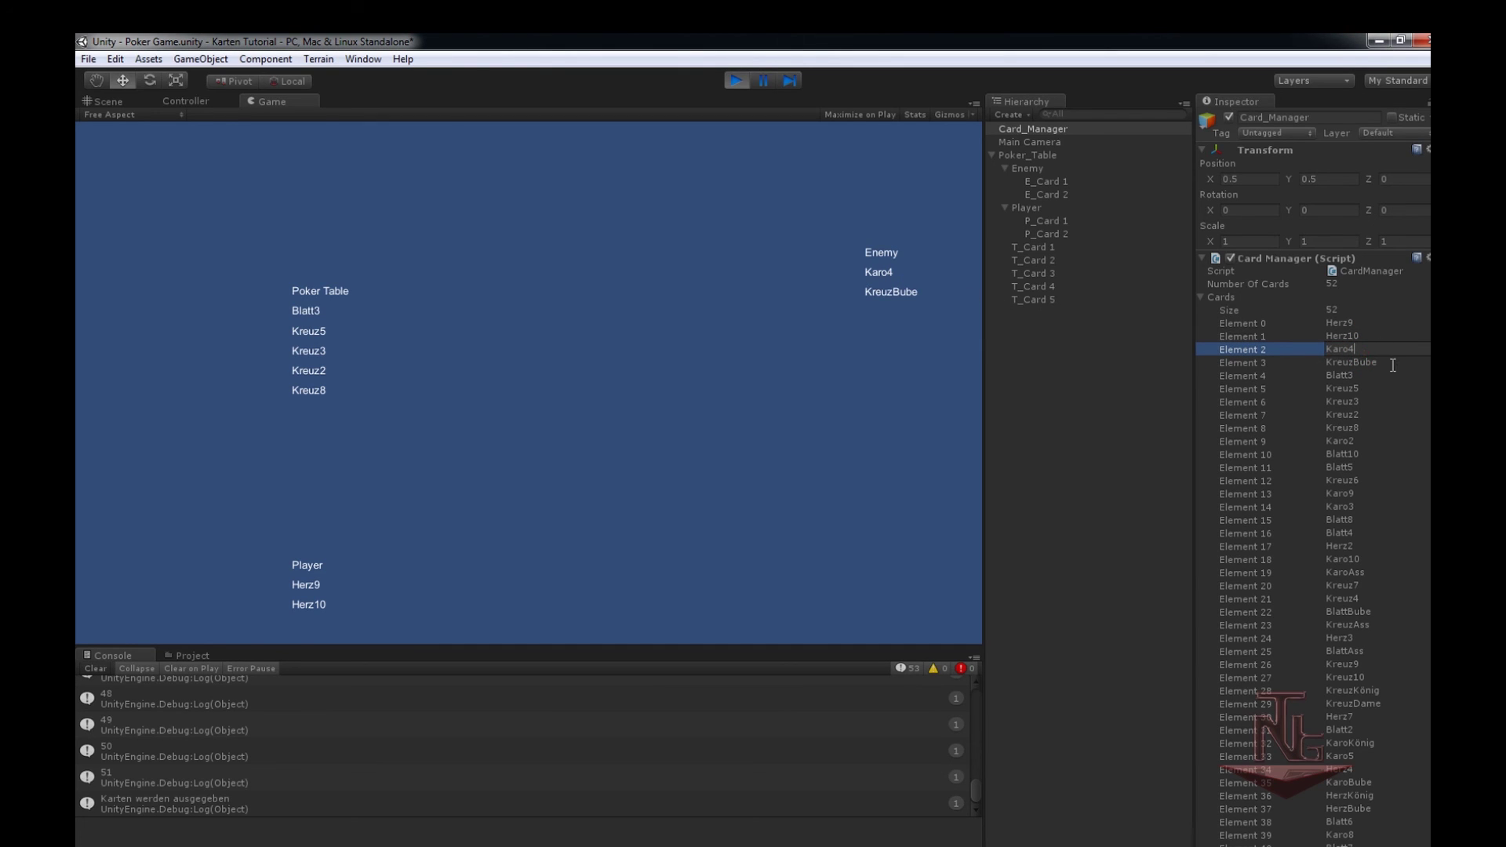
left_click(1395, 362)
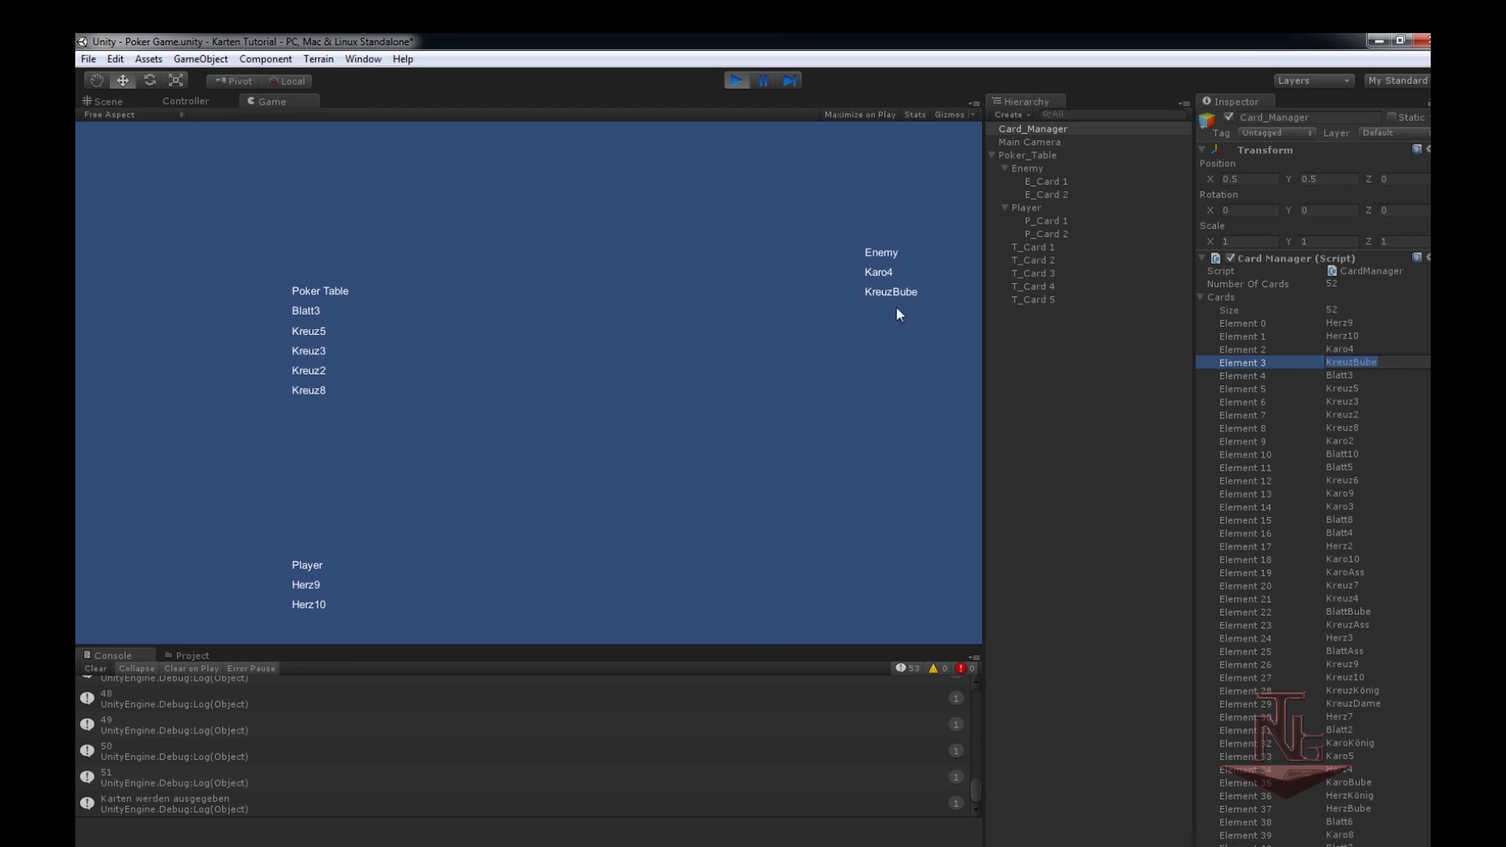
left_click(1372, 376)
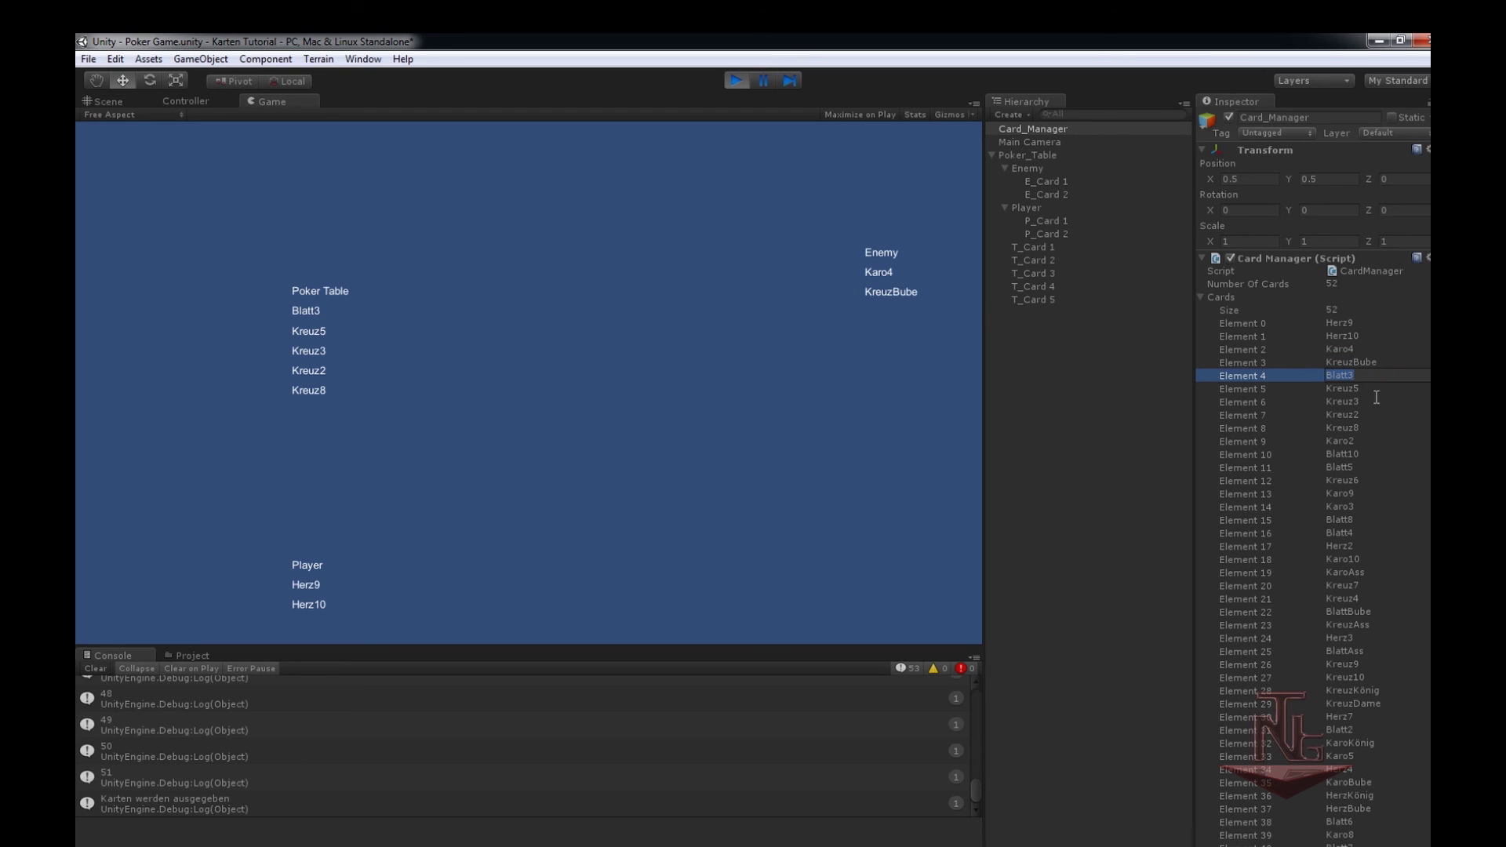
left_click(1365, 389)
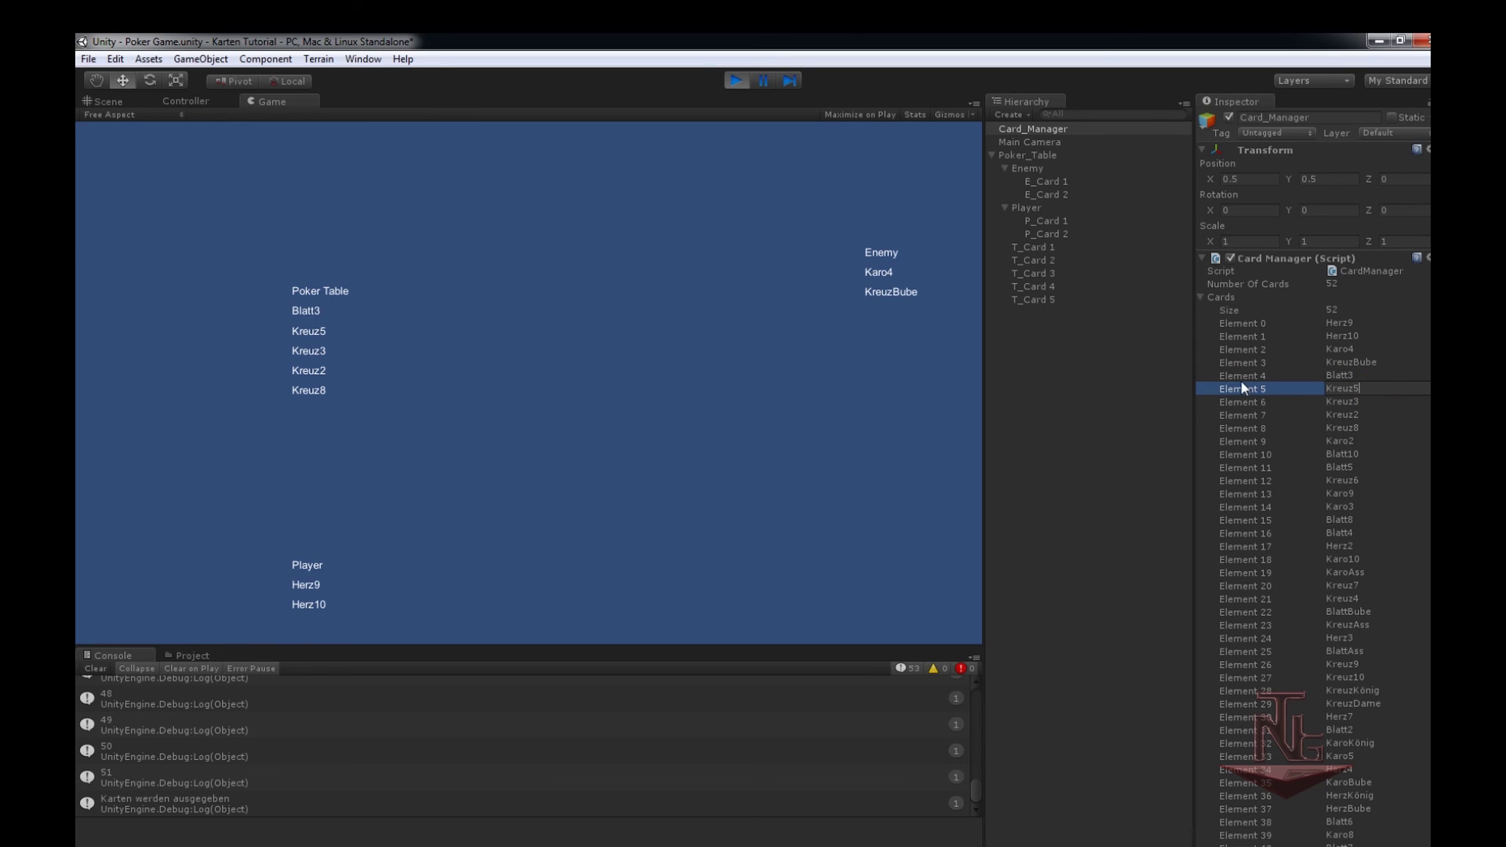
left_click(1374, 401)
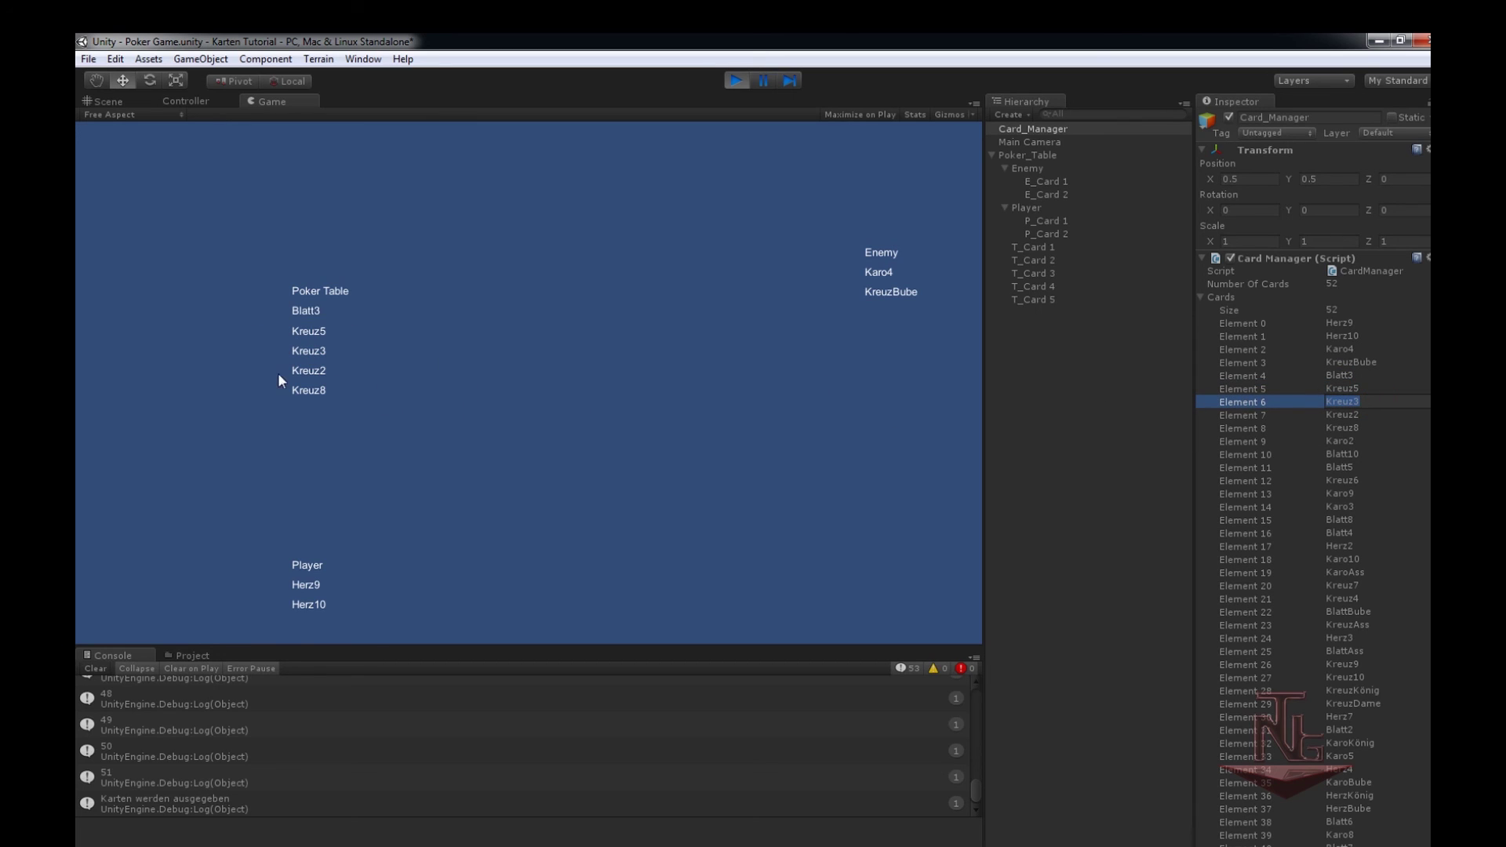
left_click(1368, 416)
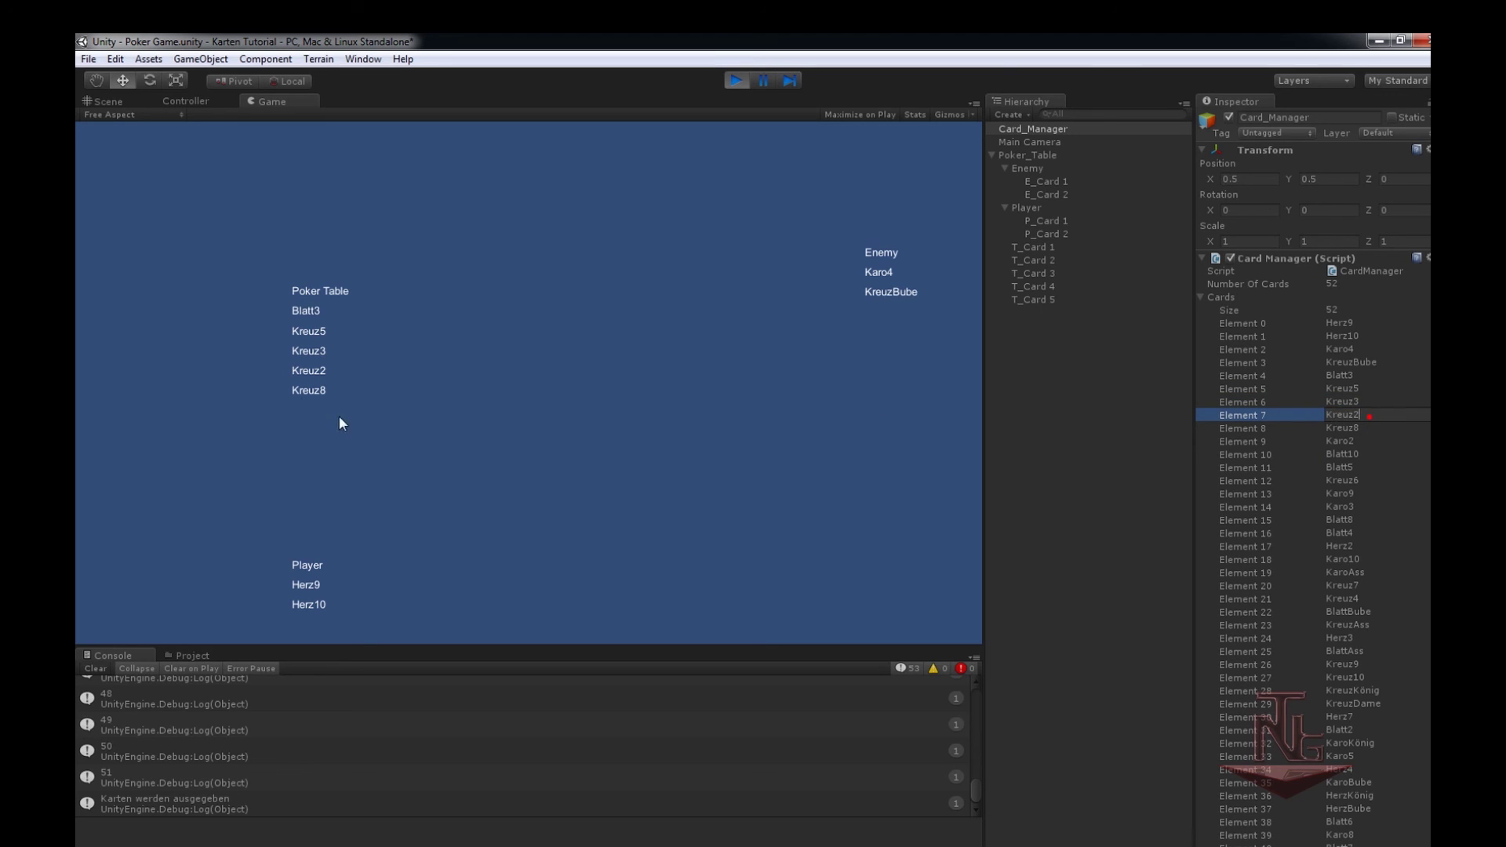
left_click(1341, 428)
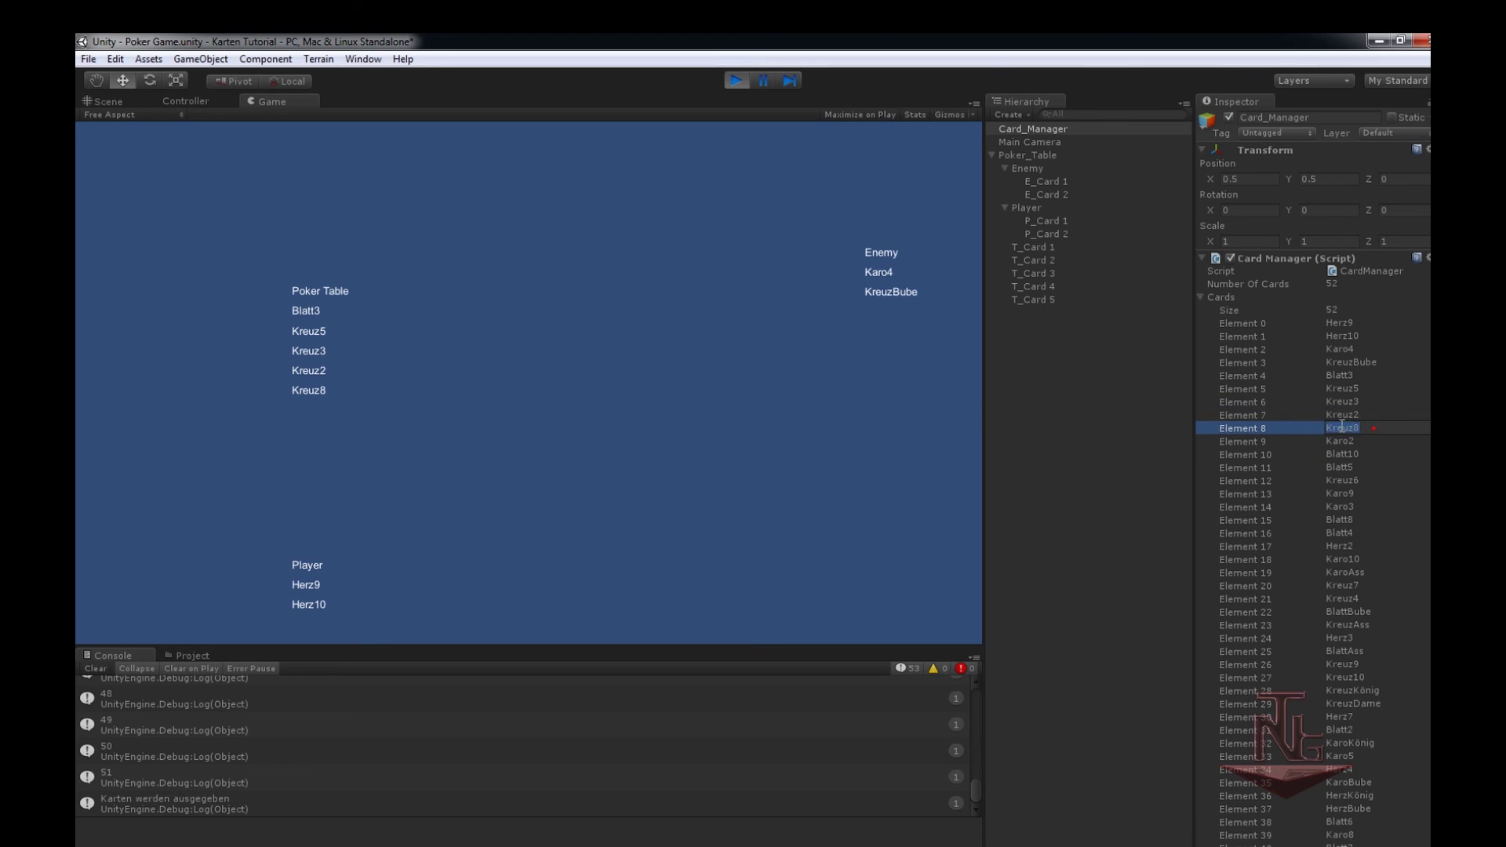
left_click(693, 429)
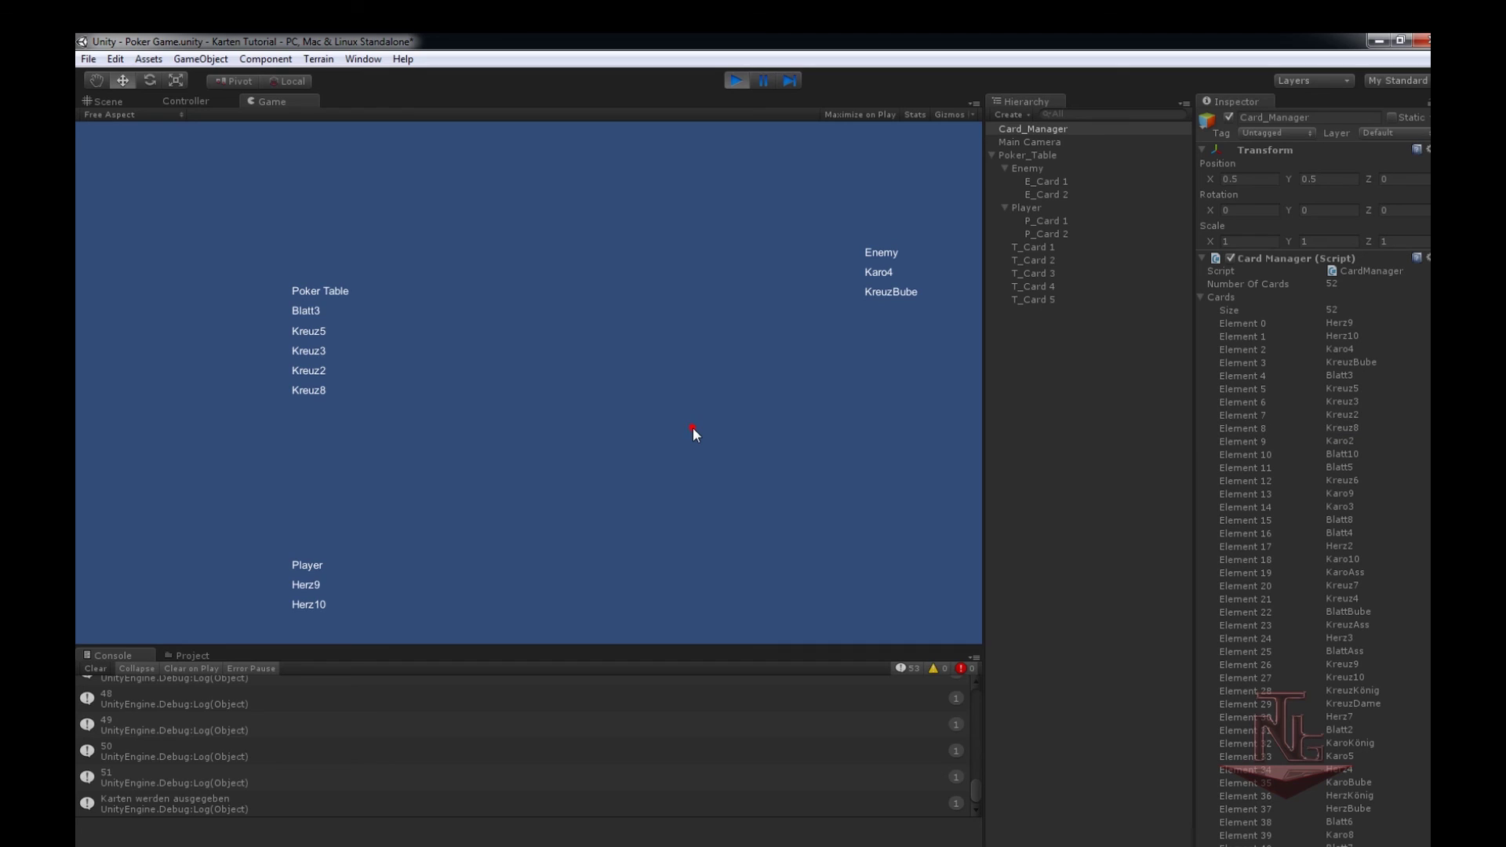
key("space")
key("space")
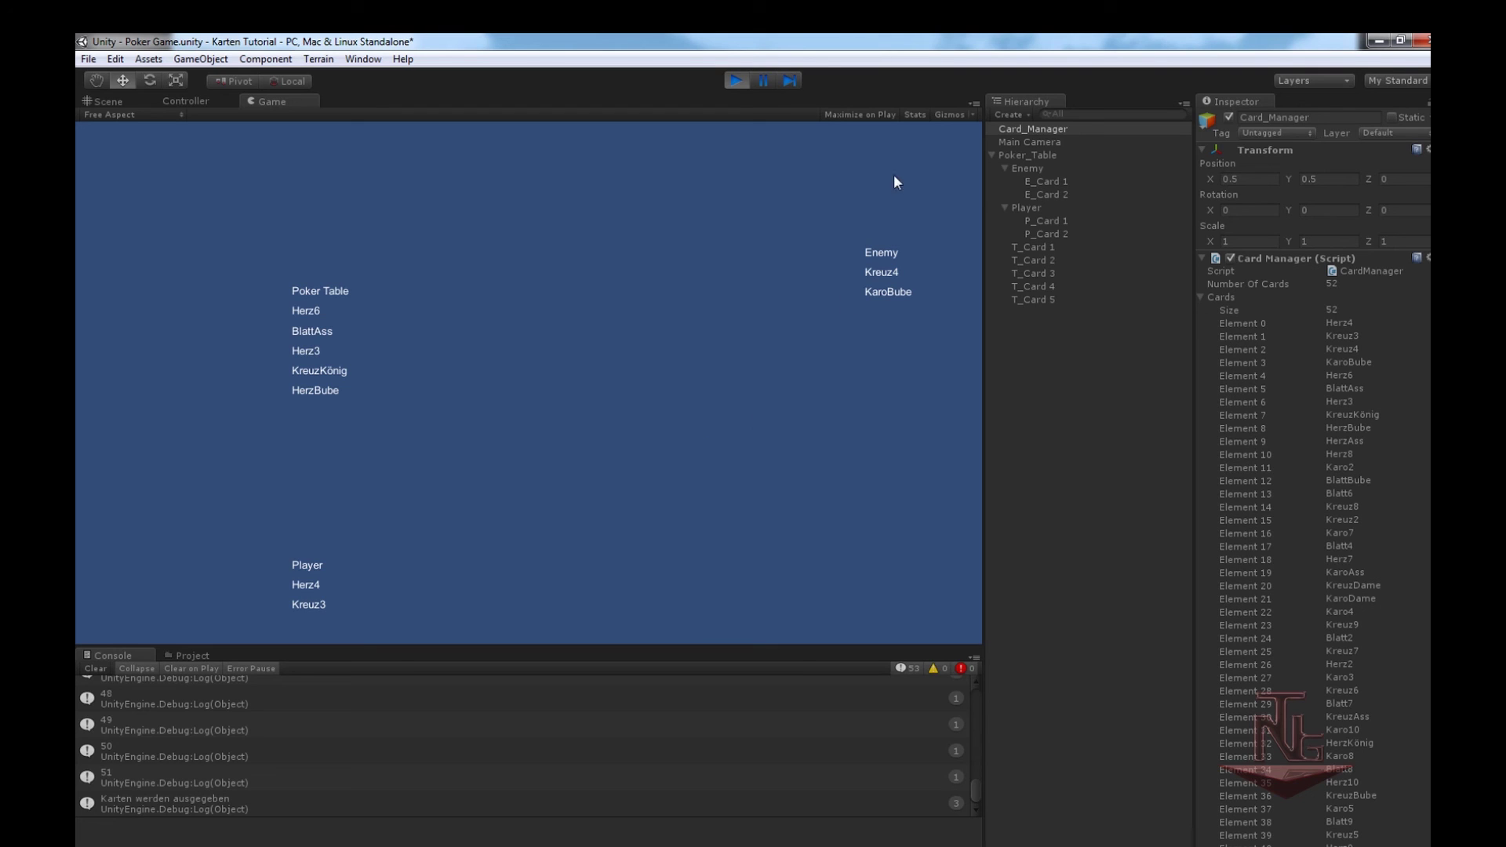
Step: End the play test so Unity returns to edit mode
left_click(734, 81)
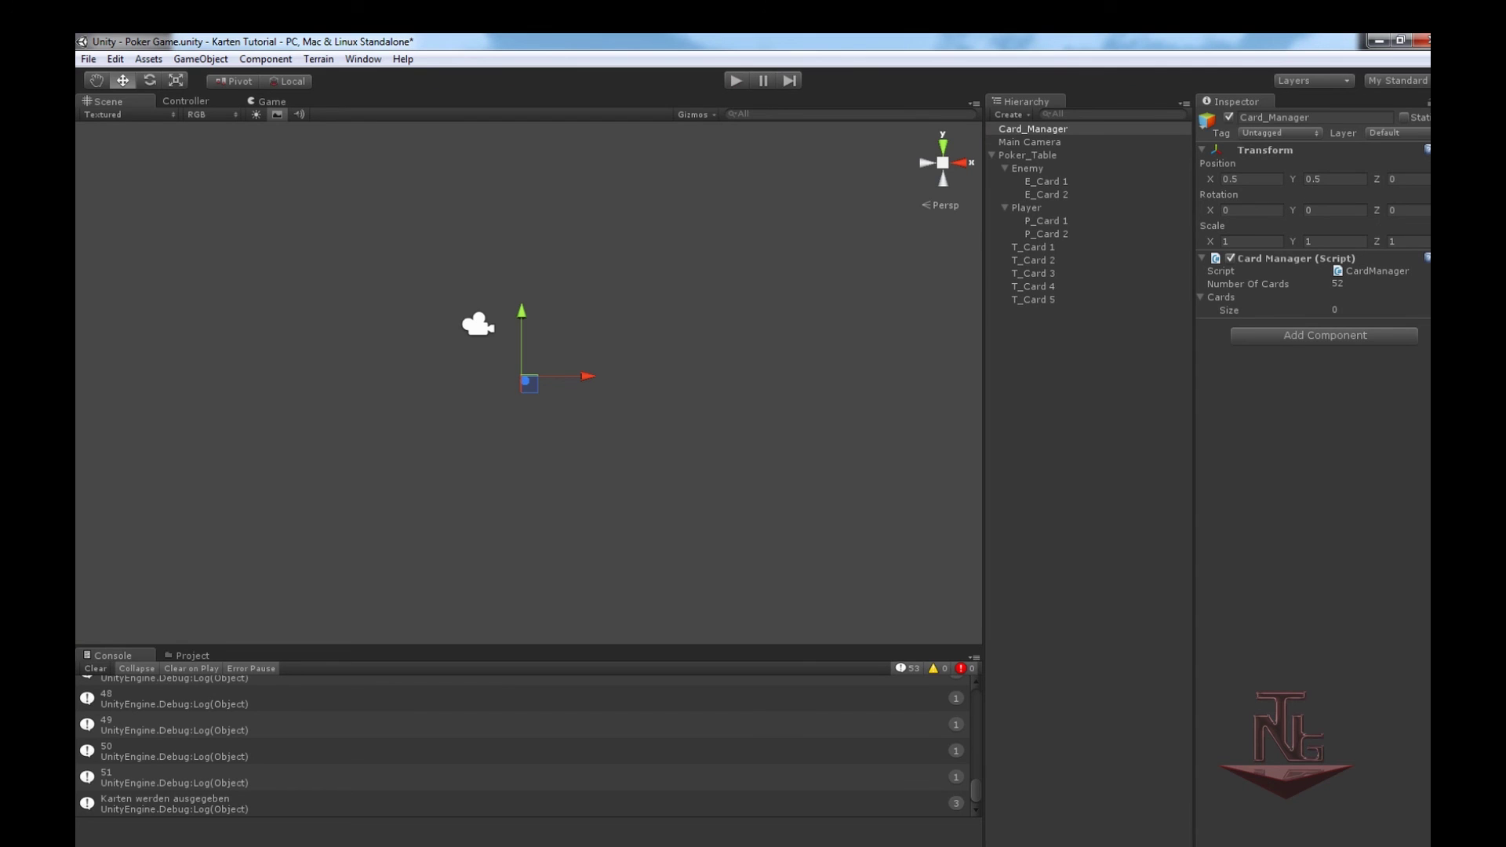